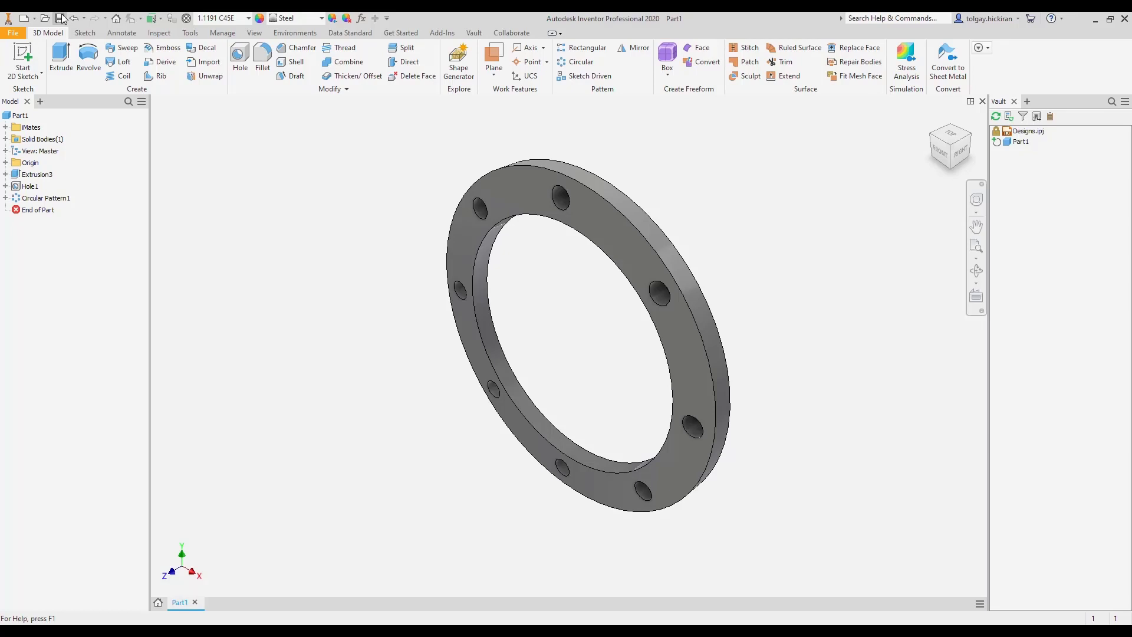
# Save the flange to Chapter 05 as 100053.ipt with category Part and check it in
pyautogui.click(61, 19)
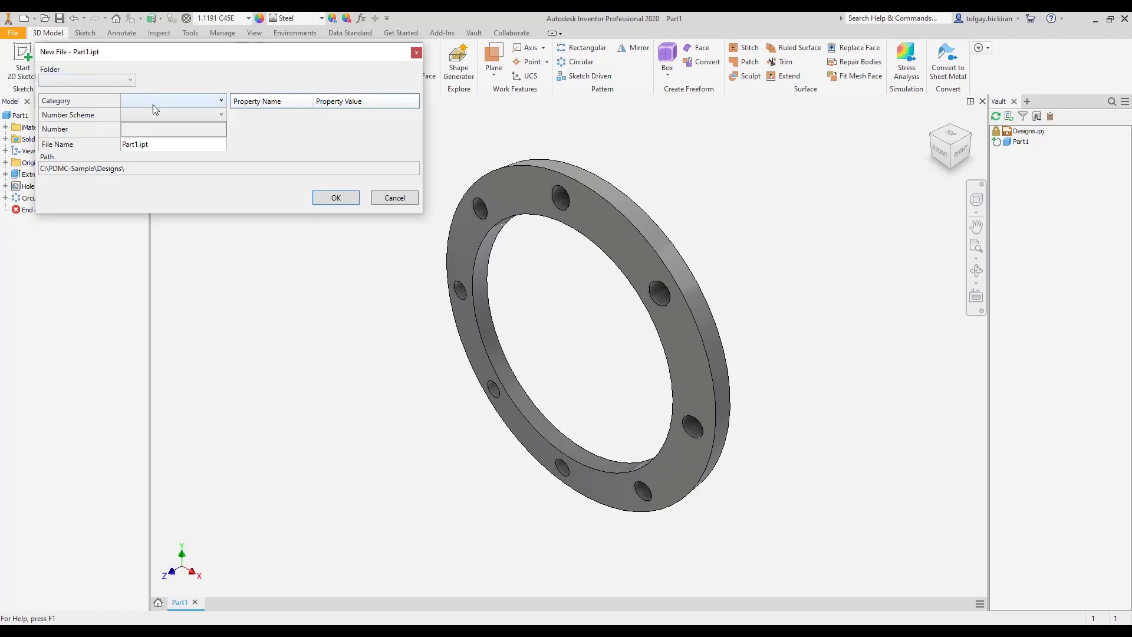
pyautogui.click(191, 100)
pyautogui.click(154, 253)
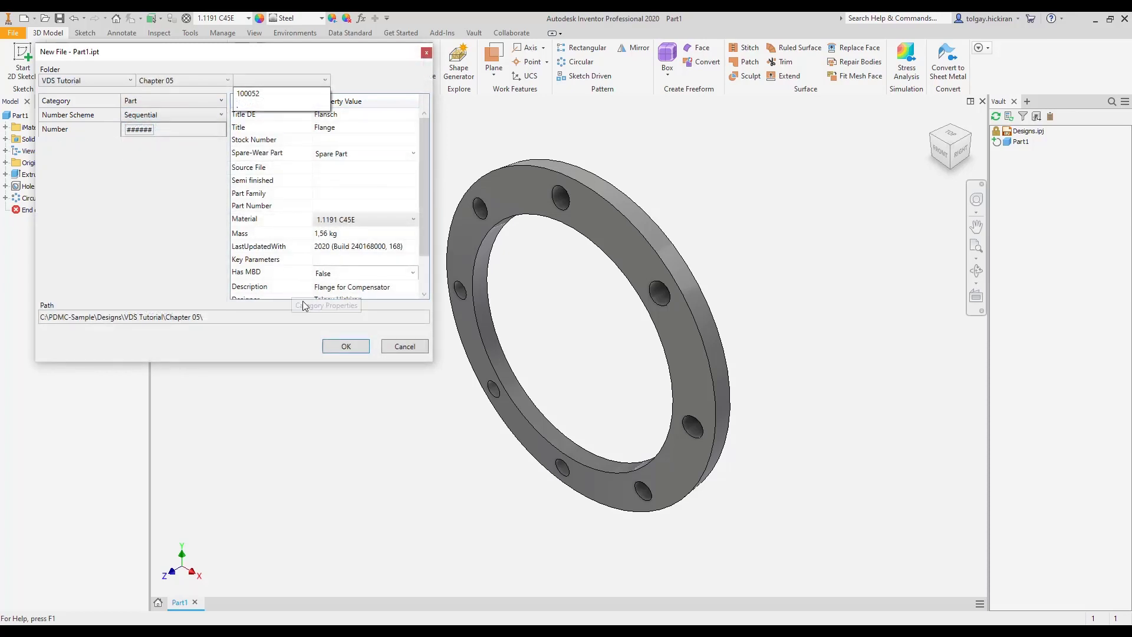
pyautogui.click(349, 346)
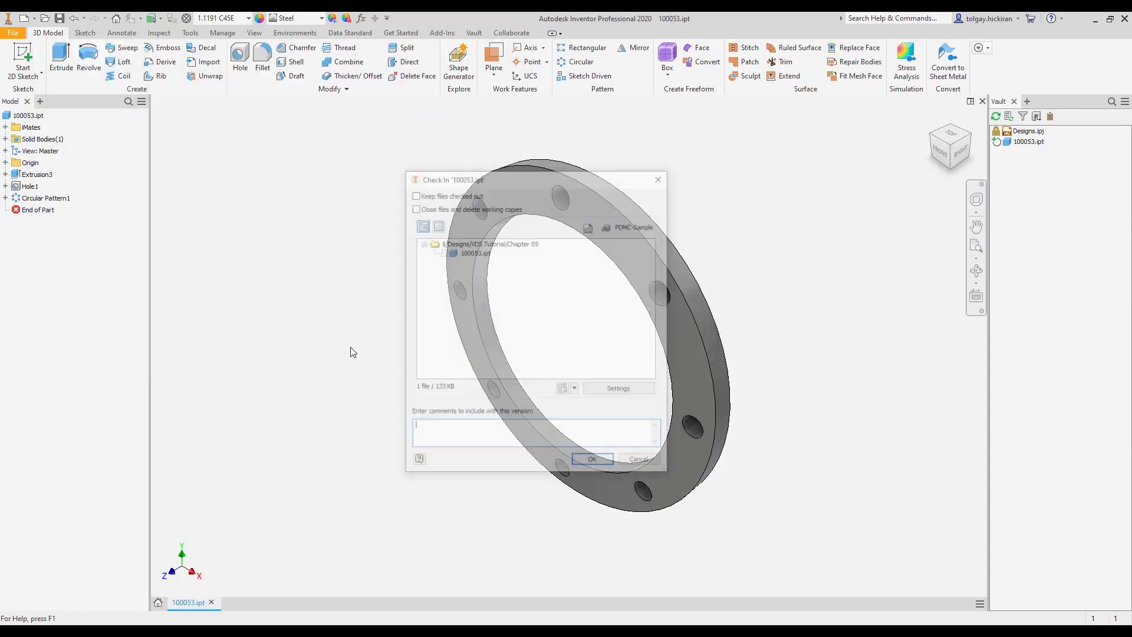
pyautogui.click(607, 465)
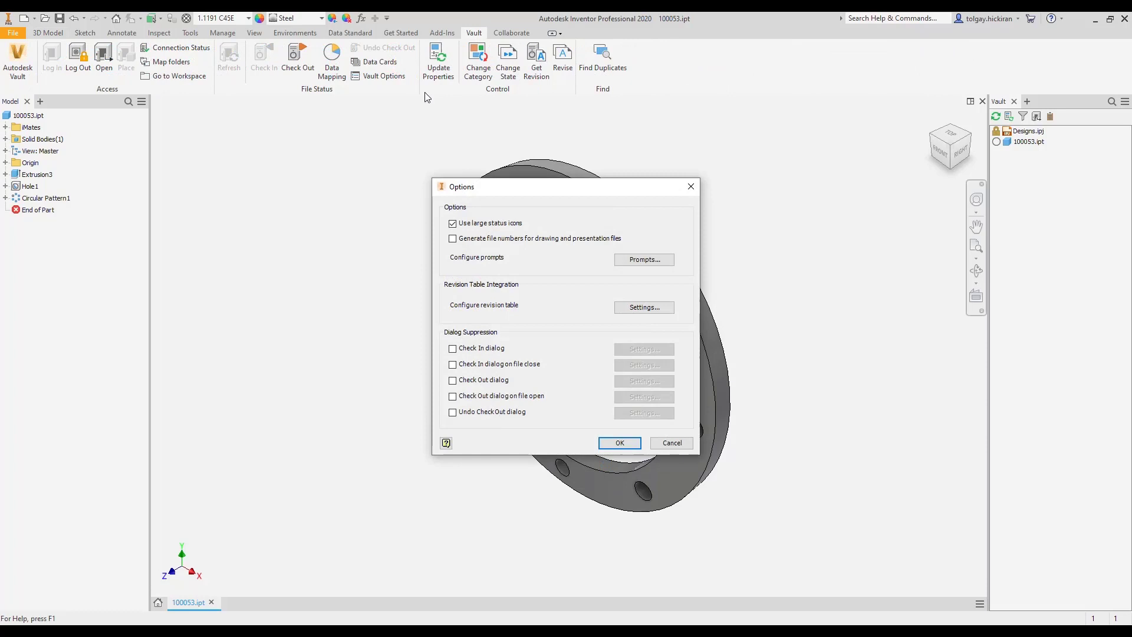
# Turn on Check In dialog suppression in Vault Options, then save Part2 as 100054.ipt
pyautogui.click(500, 351)
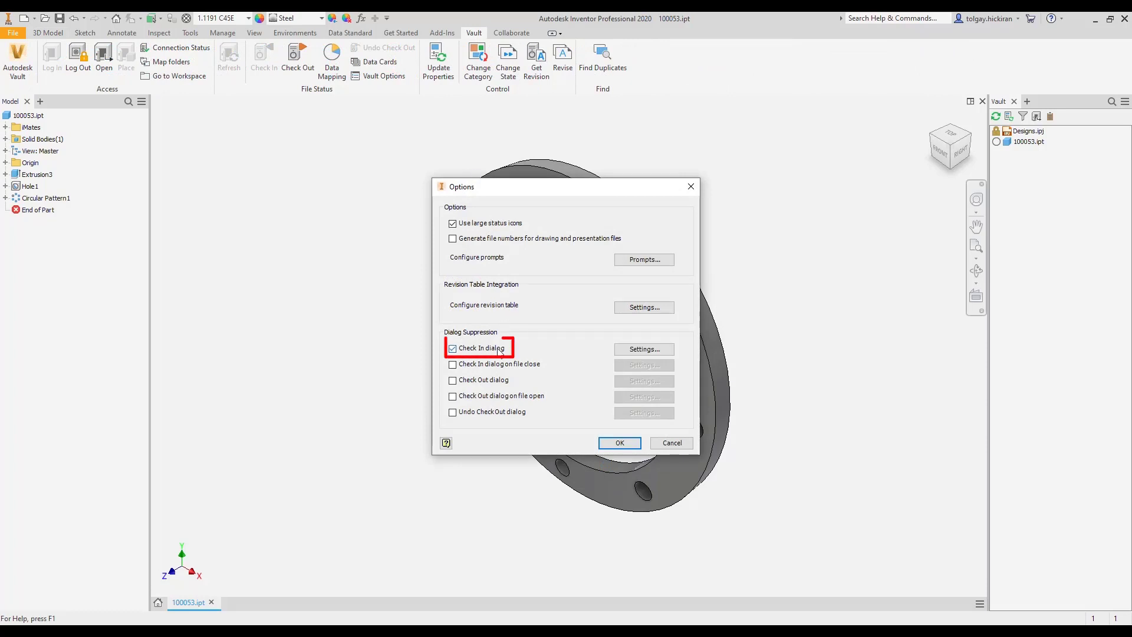
pyautogui.click(620, 443)
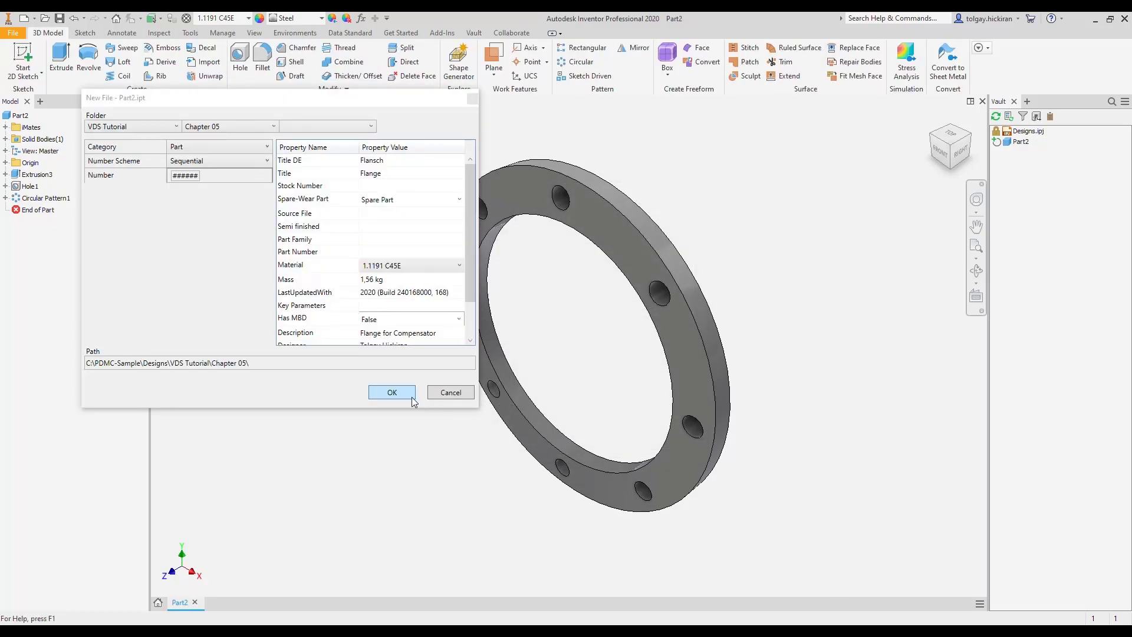
pyautogui.click(413, 397)
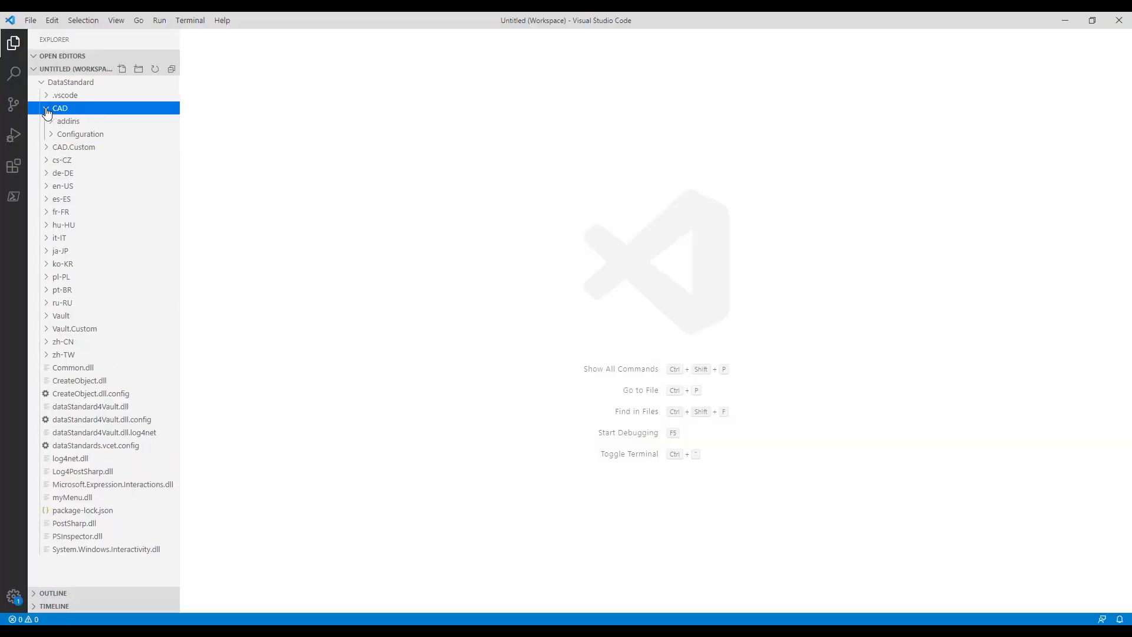
# Open the Inventor.cfg file under CAD.Custom > Configuration
pyautogui.click(52, 135)
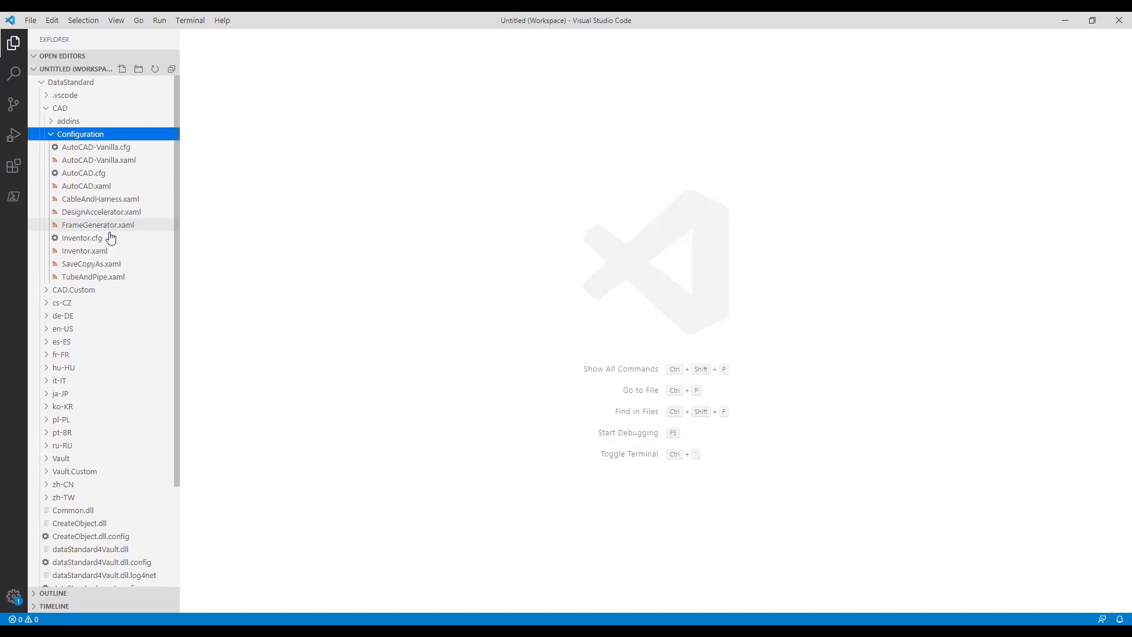
pyautogui.click(89, 238)
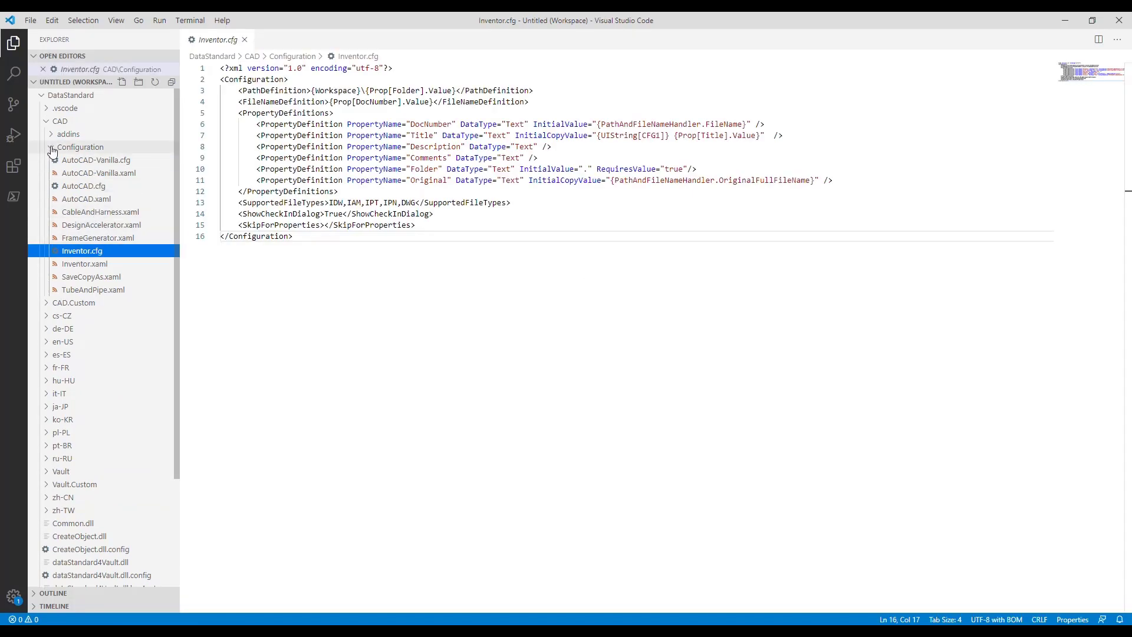
pyautogui.click(56, 121)
pyautogui.click(65, 134)
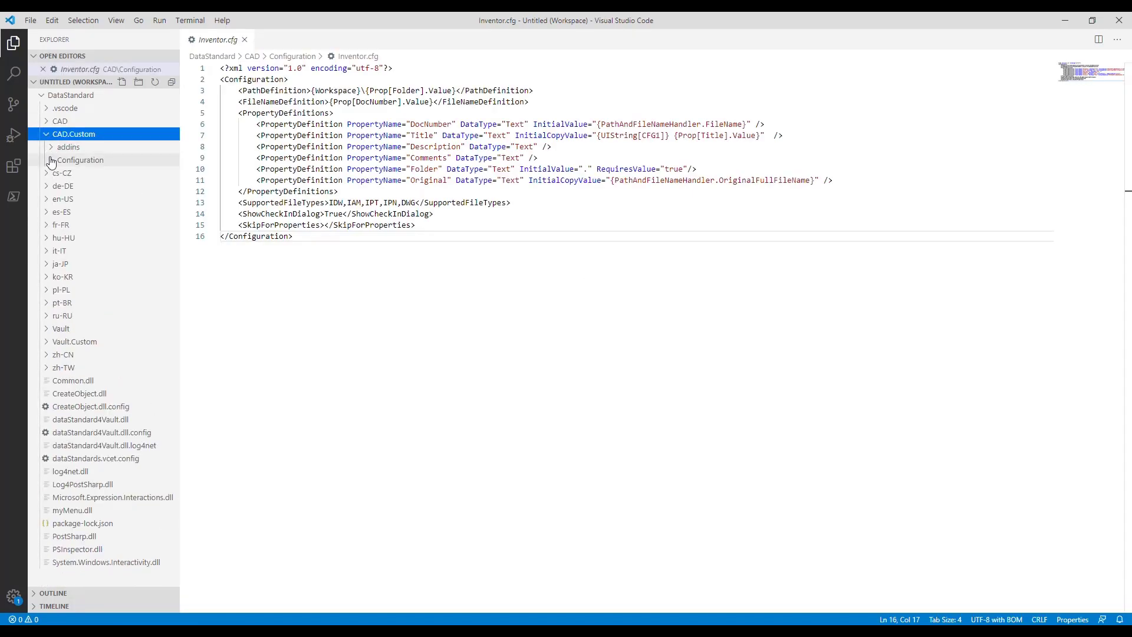
pyautogui.click(52, 160)
pyautogui.doubleClick(82, 212)
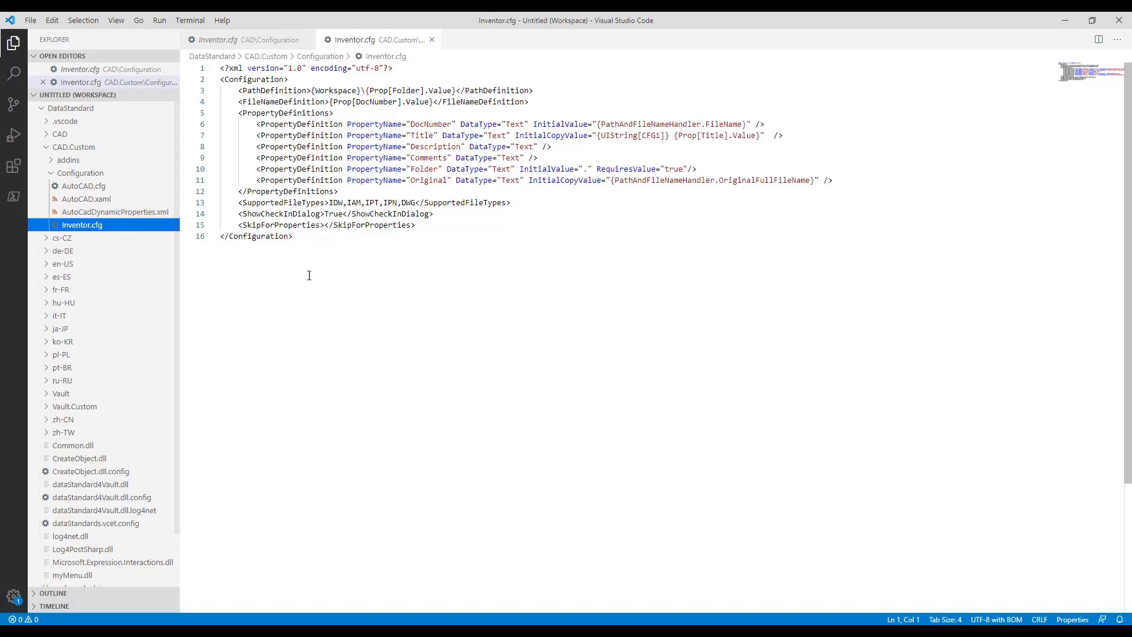
# Change ShowCheckInDialog on line 14 from True to False and save the file
pyautogui.click(344, 214)
pyautogui.press('BackSpace')
pyautogui.press('BackSpace')
pyautogui.press('BackSpace')
pyautogui.press('BackSpace')
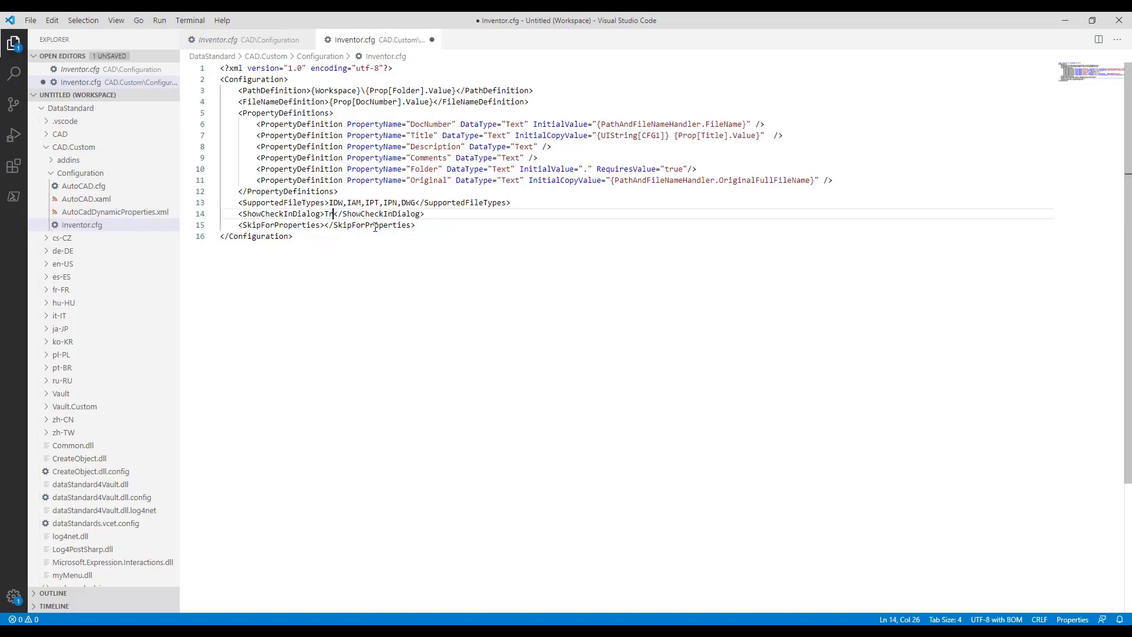
pyautogui.write('False')
pyautogui.click(377, 242)
pyautogui.hotkey('ctrl', 's')
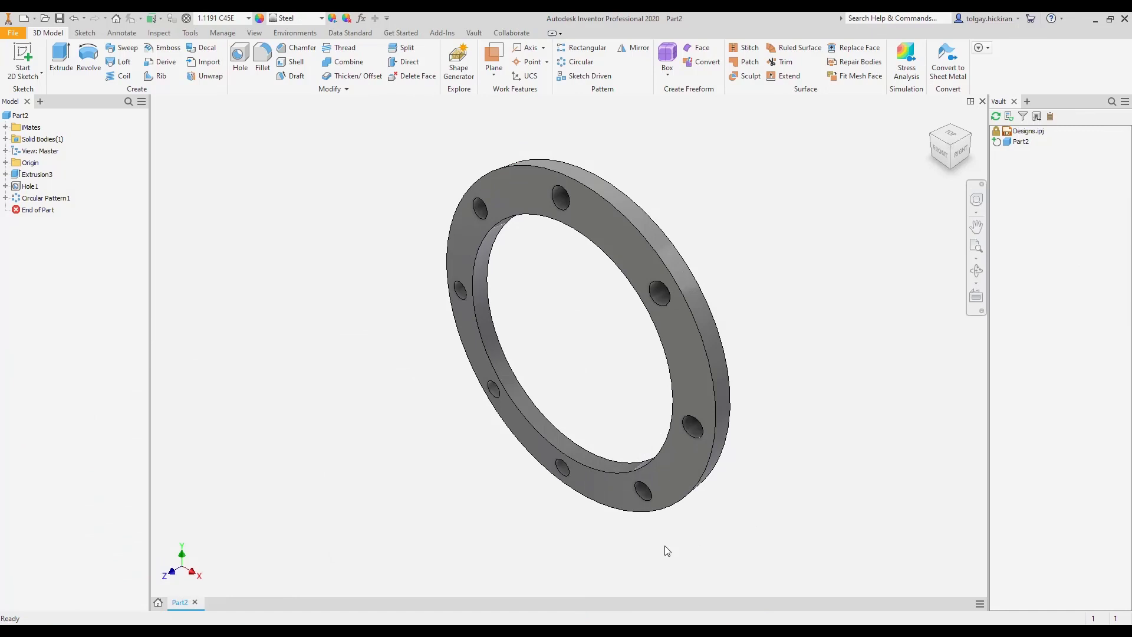
# Save the flange as 100055.ipt in the VDS Tutorial folder and check it into Vault
pyautogui.hotkey('ctrl', 's')
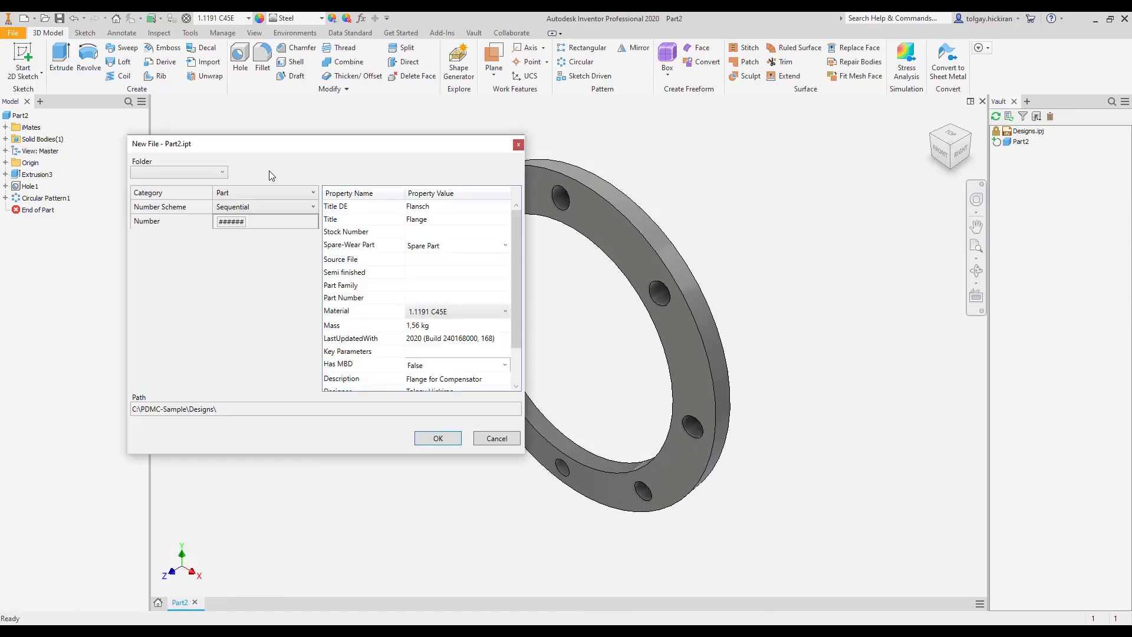
pyautogui.click(221, 173)
pyautogui.click(298, 289)
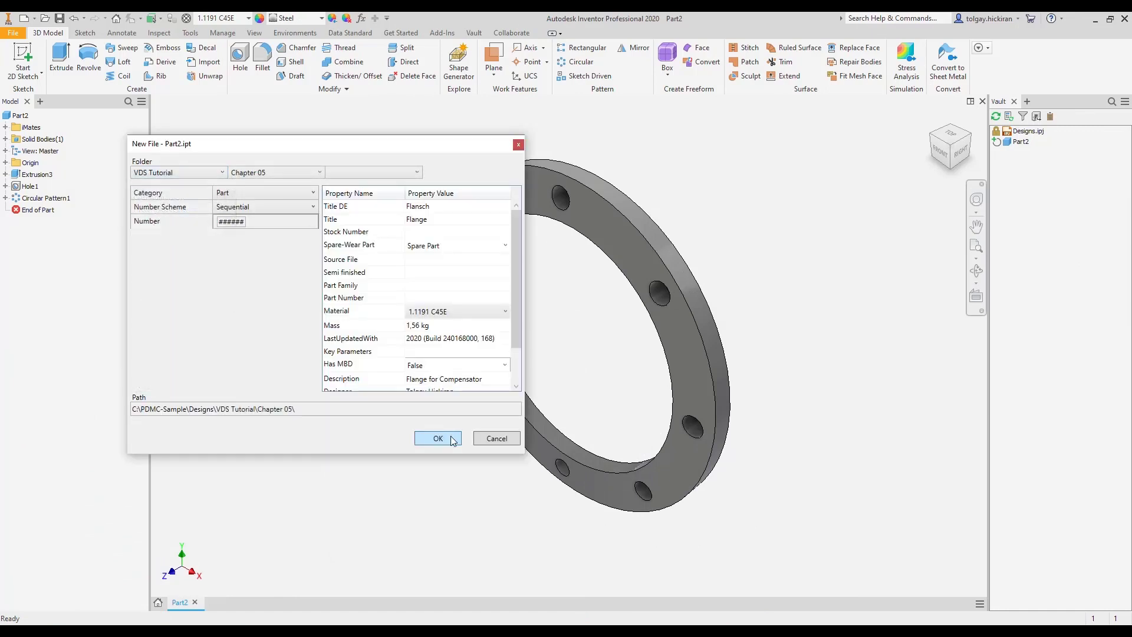
pyautogui.click(448, 436)
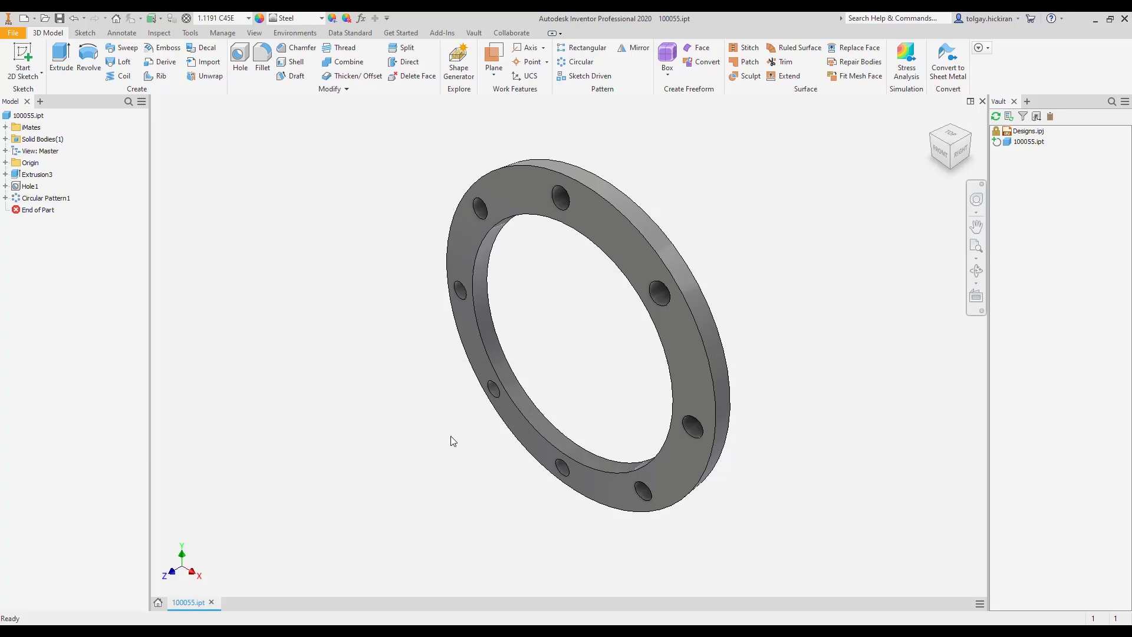
pyautogui.rightClick(997, 138)
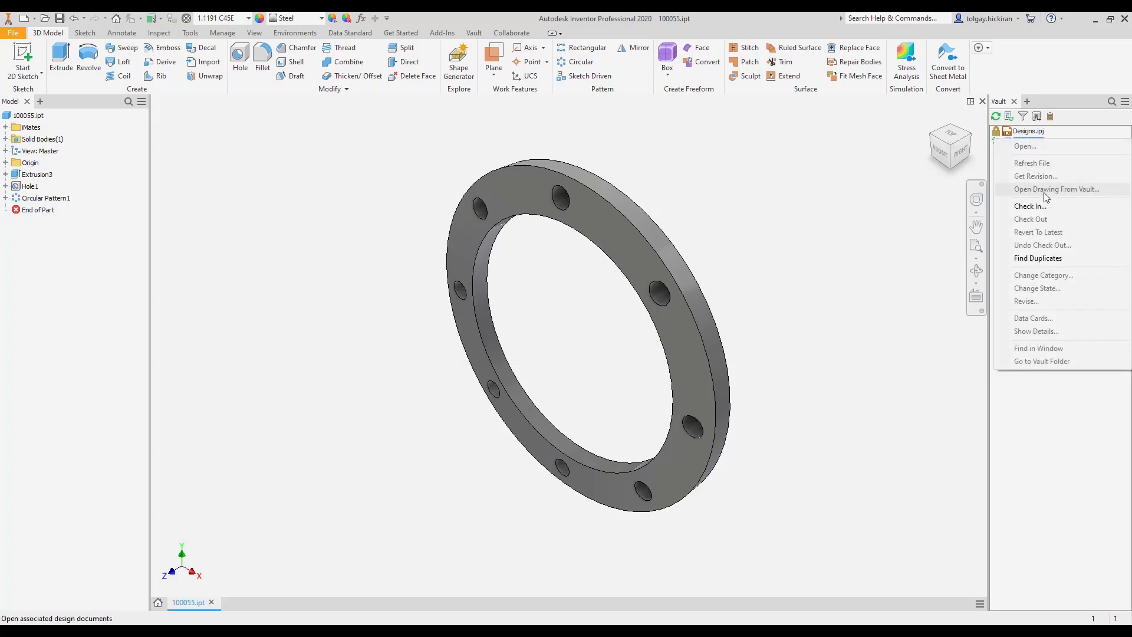
pyautogui.click(1038, 206)
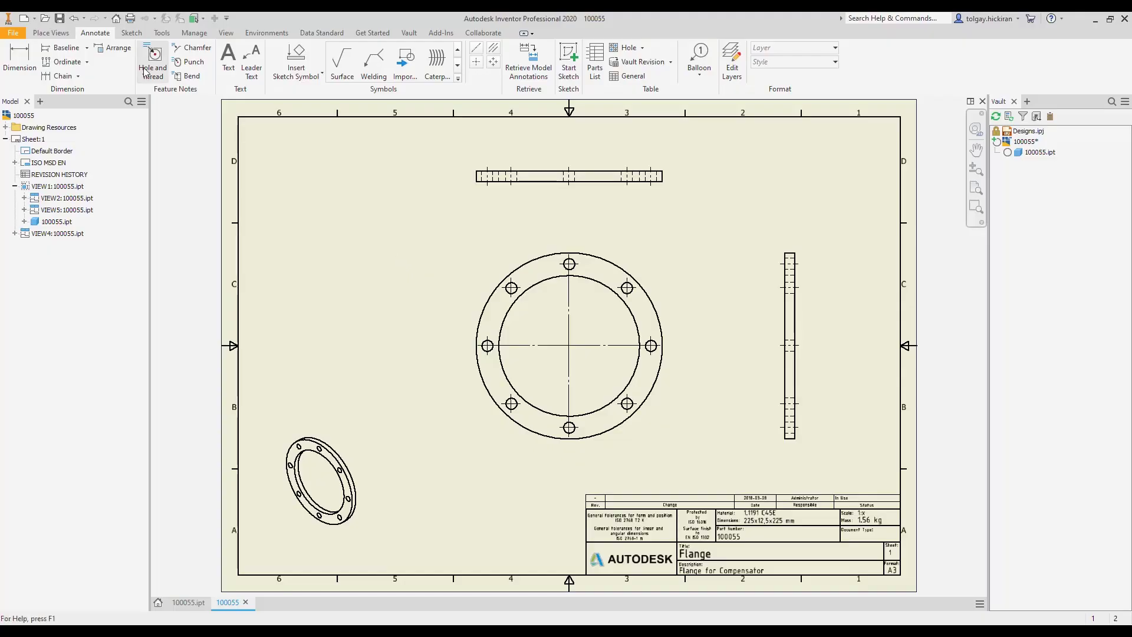
# Save the flange drawing as 100055.dwg in Chapter 05
pyautogui.click(62, 21)
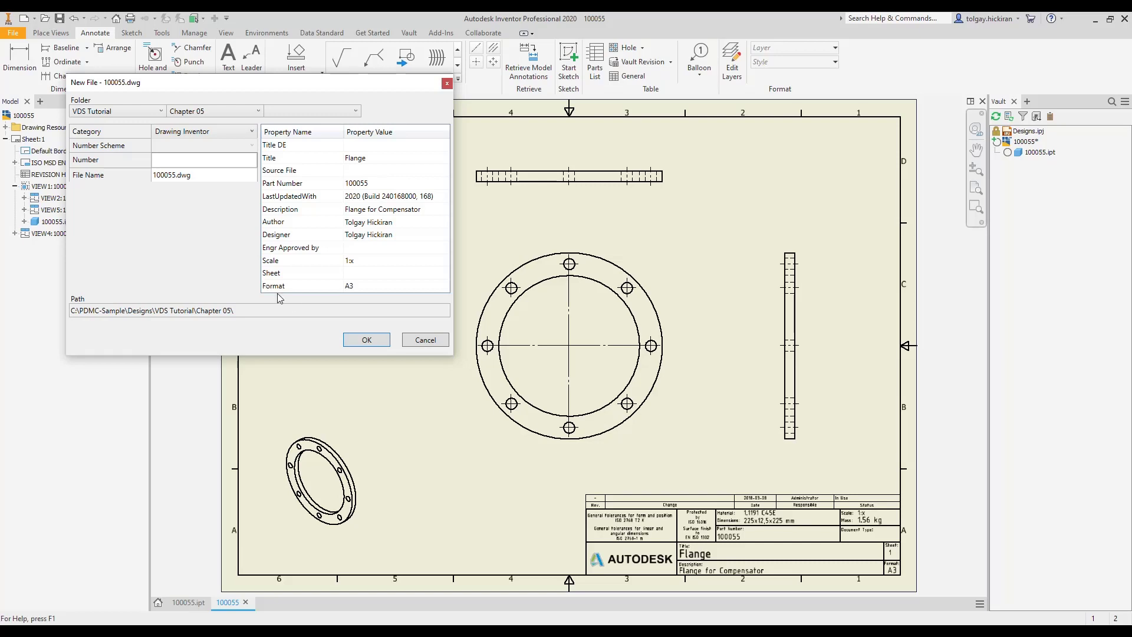
pyautogui.click(381, 346)
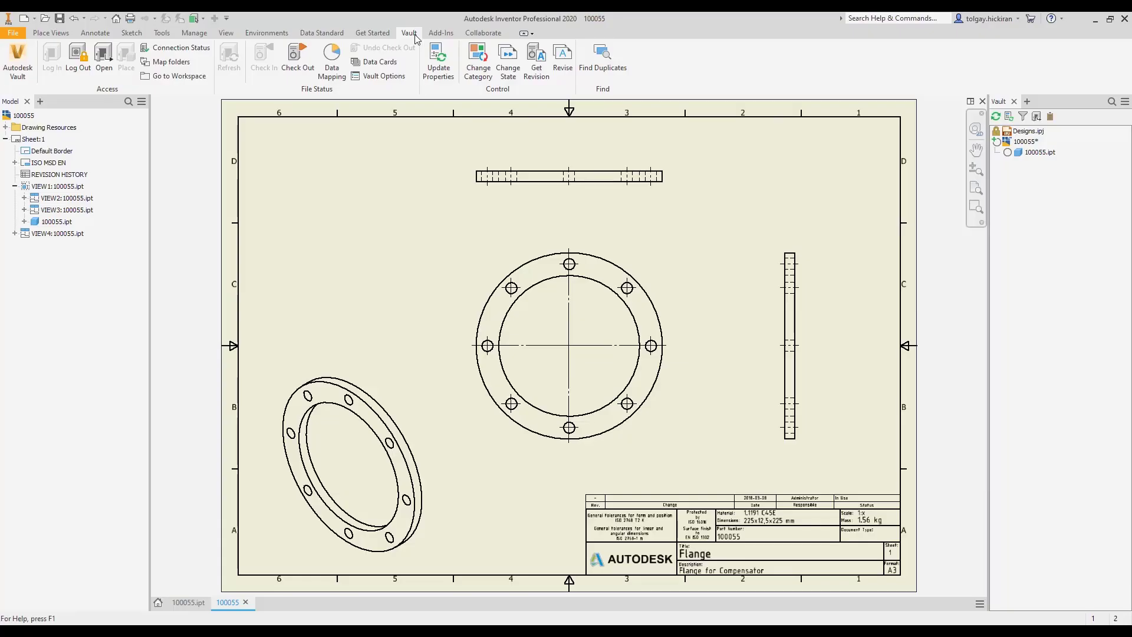
# Enable generated file numbers for drawings in Vault Options and resave the drawing as 100056.dwg
pyautogui.click(378, 76)
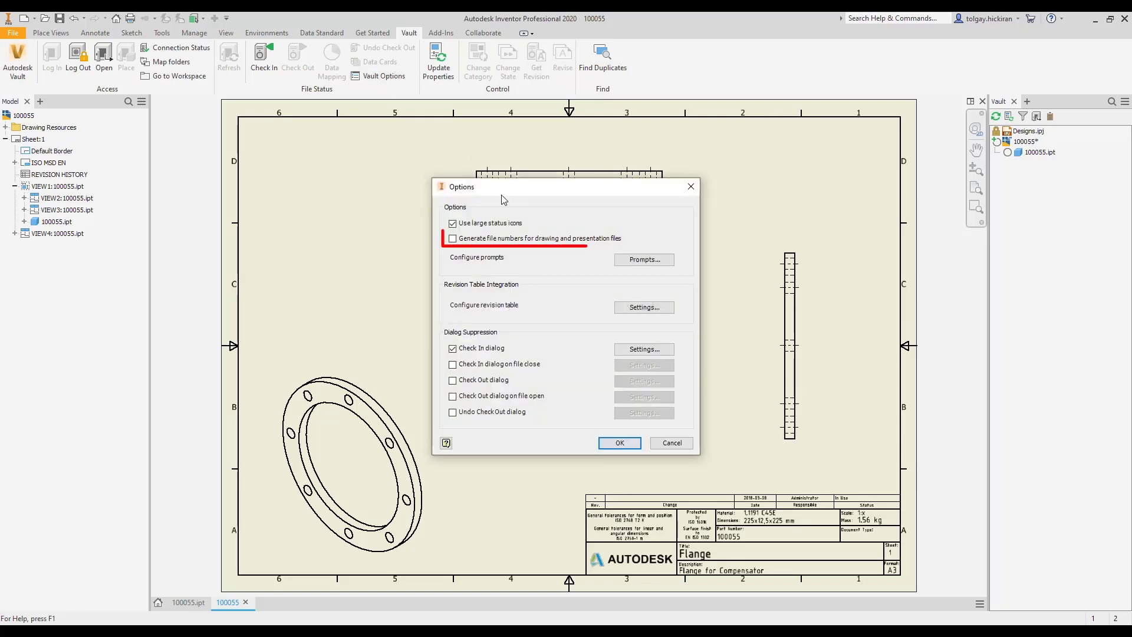
pyautogui.click(453, 238)
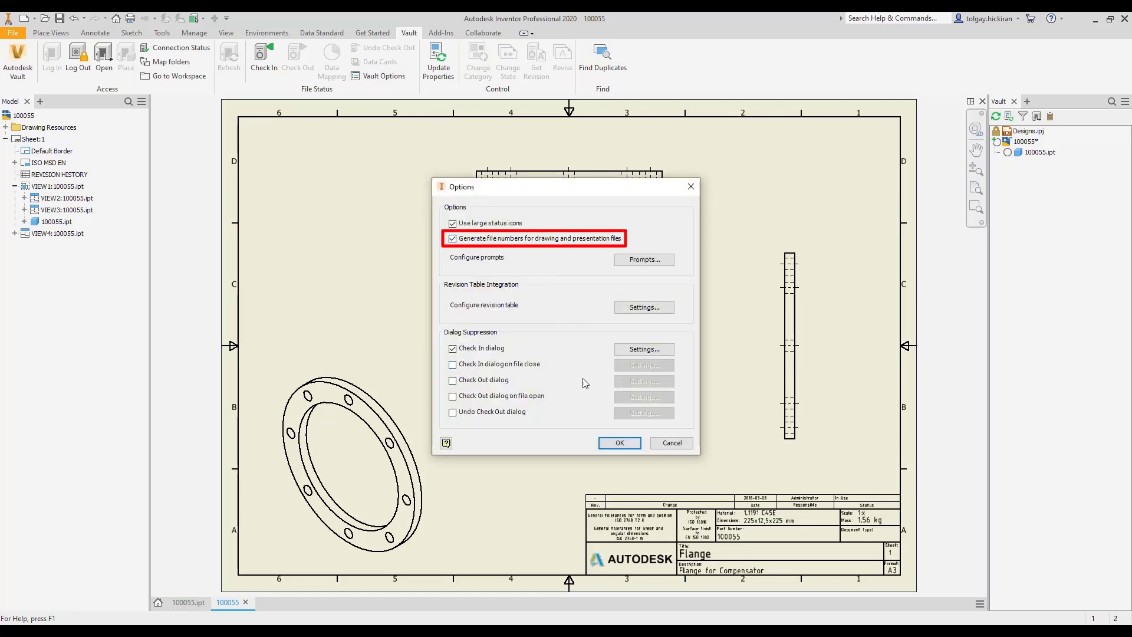
pyautogui.click(619, 443)
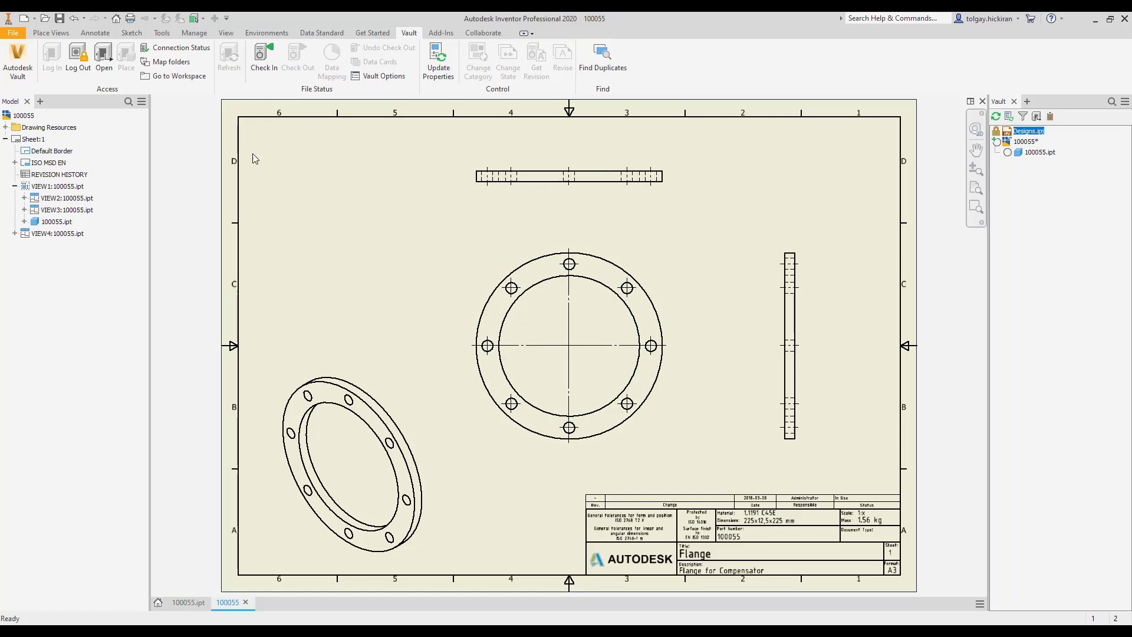
pyautogui.click(60, 18)
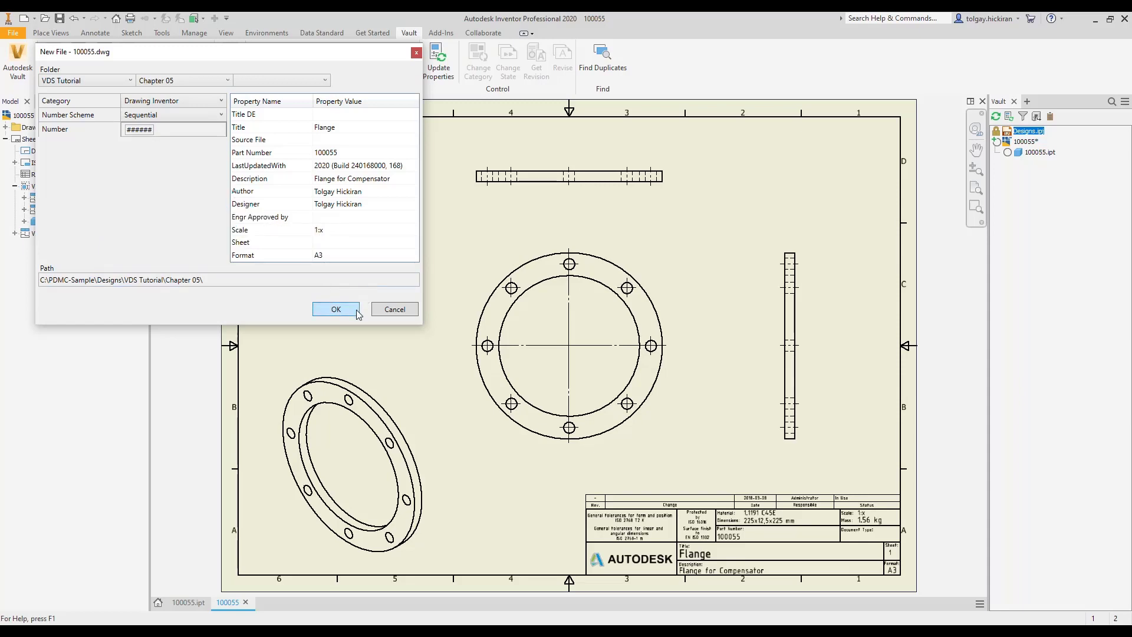
pyautogui.click(336, 309)
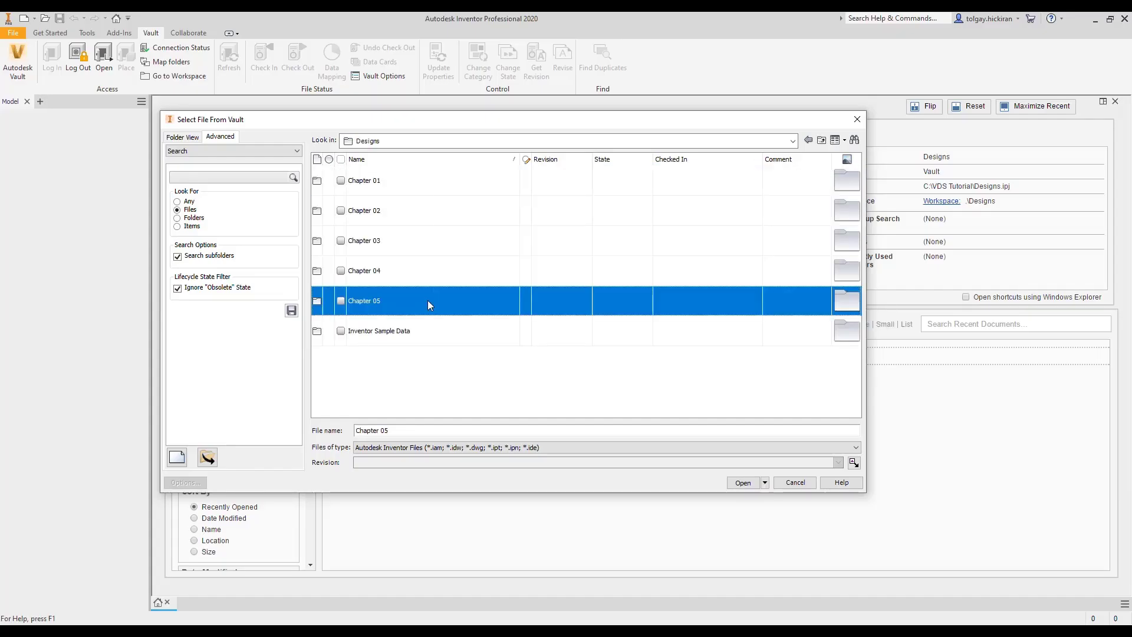
# Open 100006.ipt from the Chapter 05 folder in Select File From Vault
pyautogui.doubleClick(427, 299)
pyautogui.click(411, 212)
pyautogui.click(744, 482)
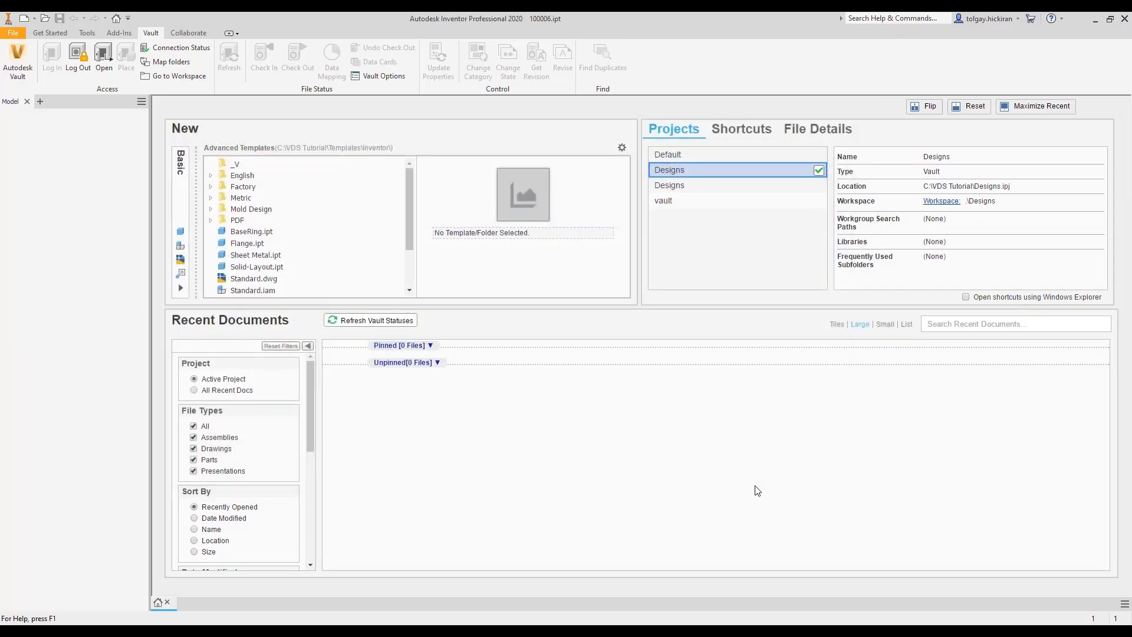
# Pull the upper-left face of the freeform body up 11.5 mm and finish the freeform
pyautogui.doubleClick(581, 336)
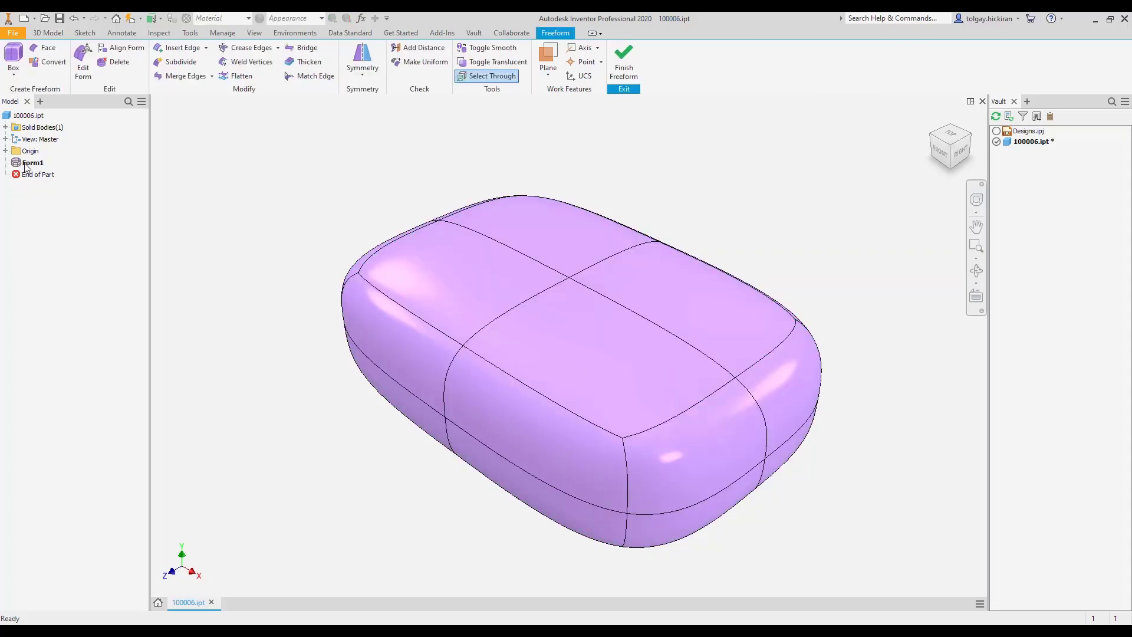
pyautogui.click(83, 59)
pyautogui.click(424, 264)
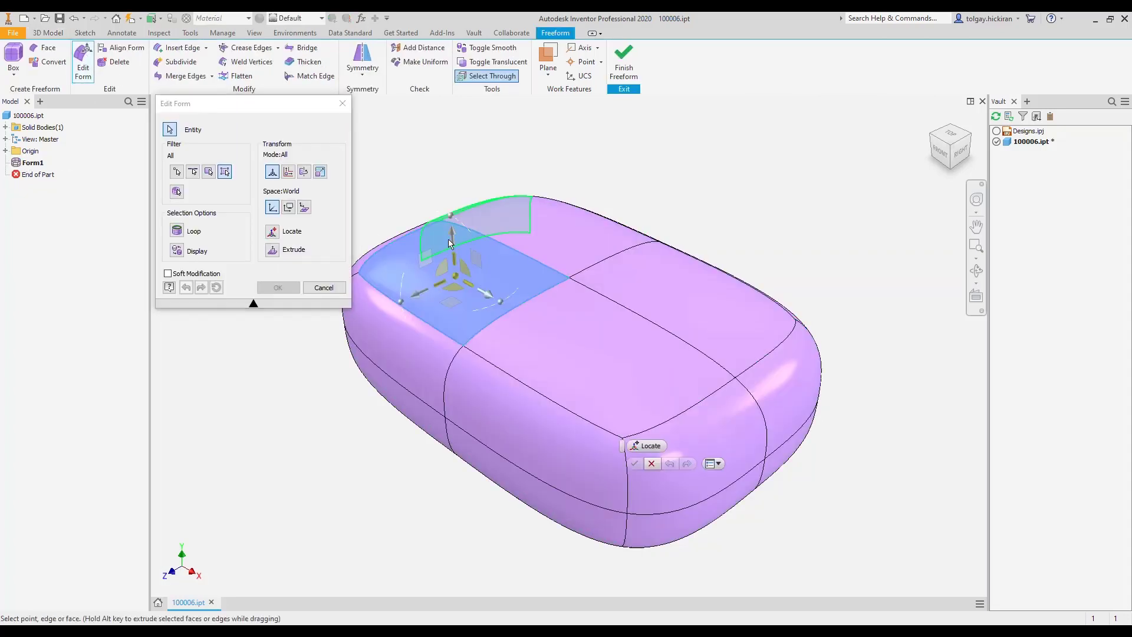
pyautogui.moveTo(453, 236); pyautogui.dragTo(449, 156)
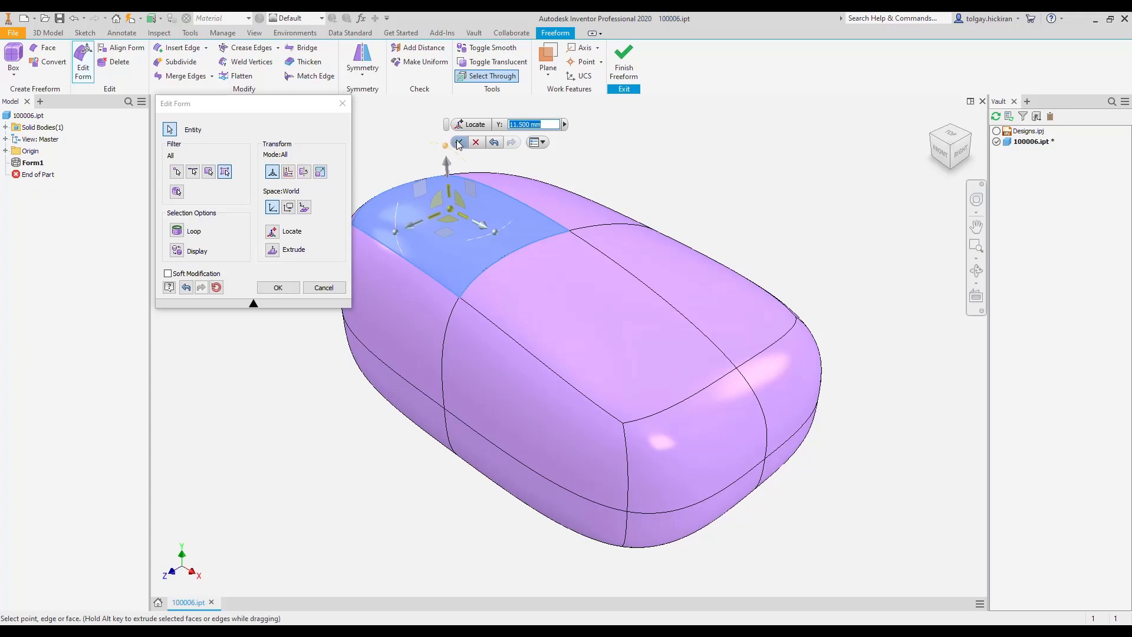
pyautogui.click(458, 143)
pyautogui.click(624, 66)
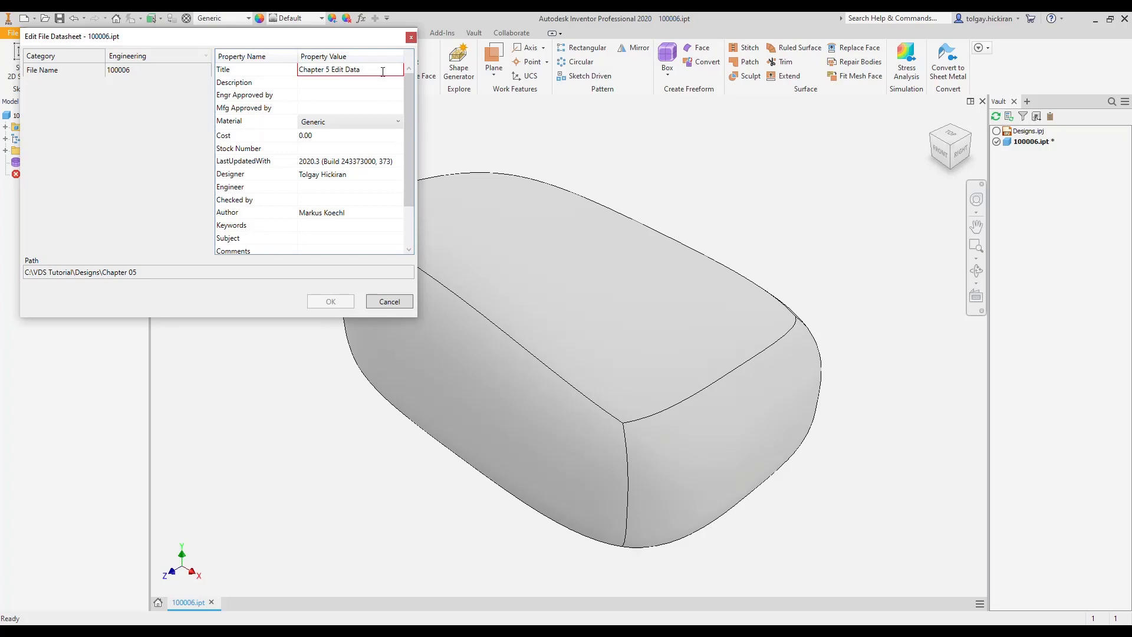
# Shorten the Title to 'Chapter 5' and set the Description to 'Workflow 3'
pyautogui.moveTo(383, 72)
pyautogui.click(371, 69)
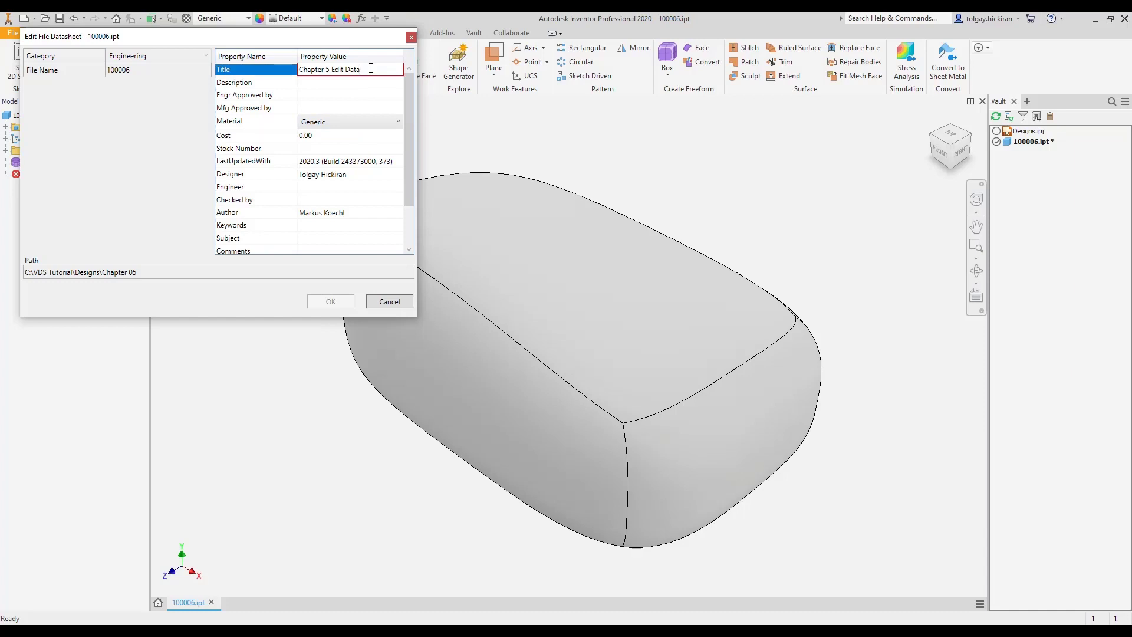
pyautogui.press('BackSpace')
pyautogui.press('BackSpace')
pyautogui.press('BackSpace')
pyautogui.press('BackSpace')
pyautogui.press('BackSpace')
pyautogui.press('BackSpace')
pyautogui.press('BackSpace')
pyautogui.press('BackSpace')
pyautogui.press('BackSpace')
pyautogui.press('BackSpace')
pyautogui.press('Return')
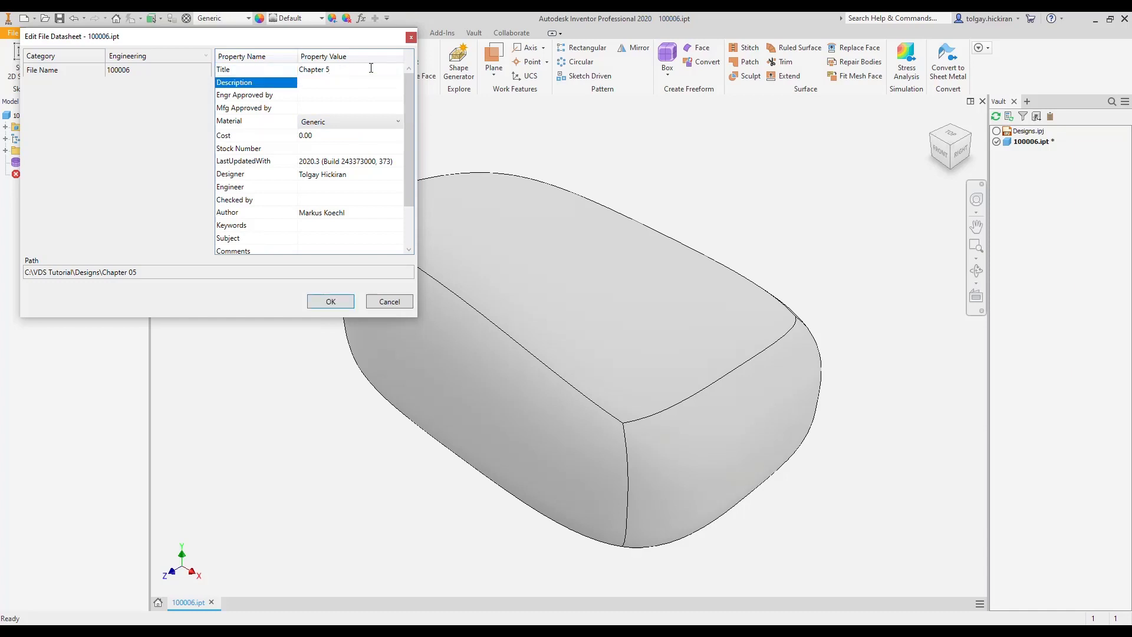
pyautogui.write('Workflow 3')
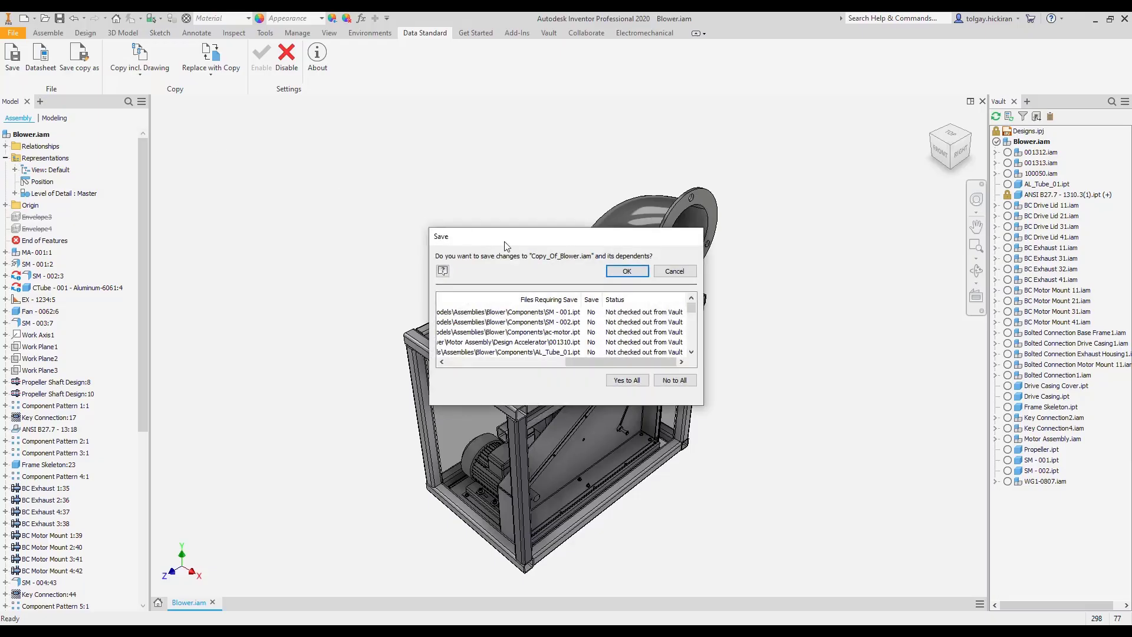
# Save the Blower assembly and dependents, creating the numbered copy 100057.iam
pyautogui.click(624, 271)
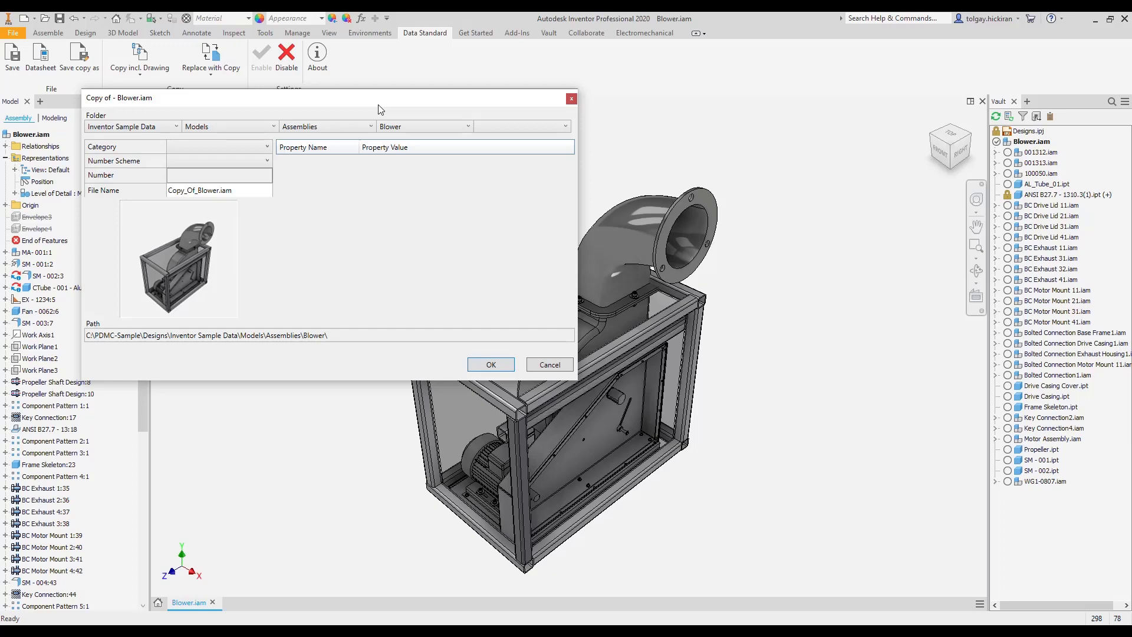
pyautogui.click(260, 147)
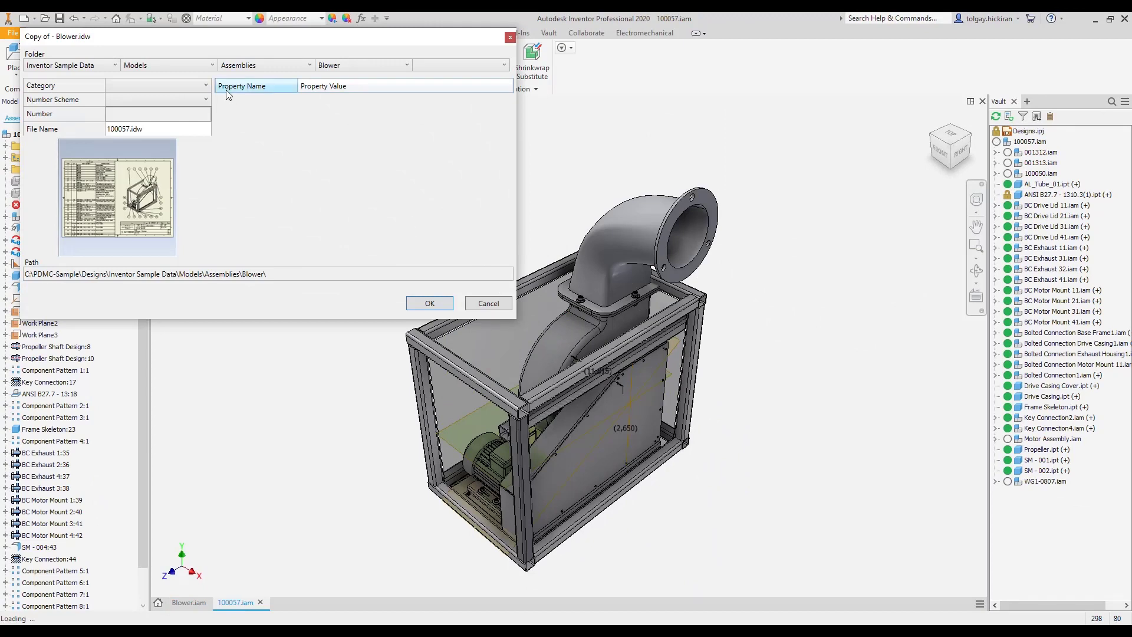
# Give the 100057.idw drawing copy the category Drawing Inventor and confirm the copy
pyautogui.click(206, 85)
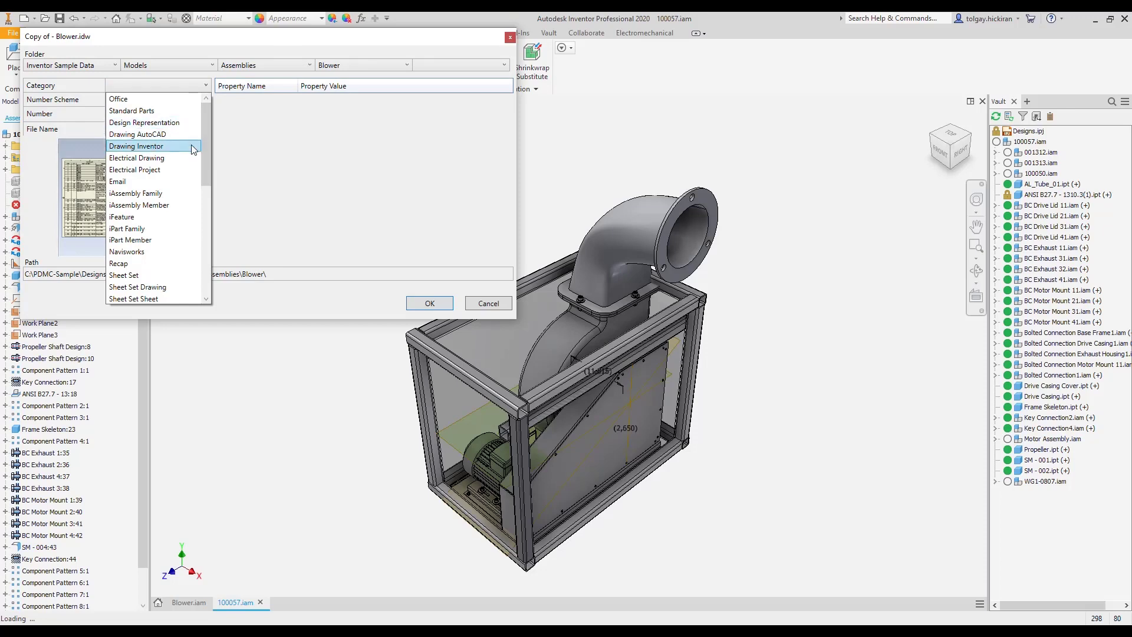
pyautogui.click(193, 147)
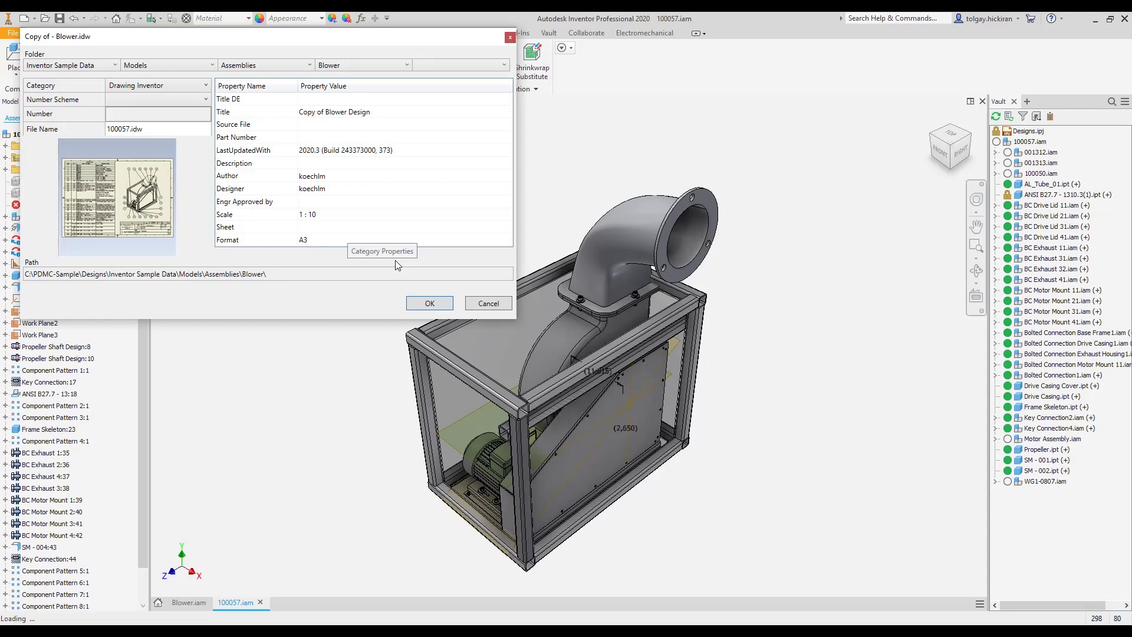
pyautogui.click(444, 302)
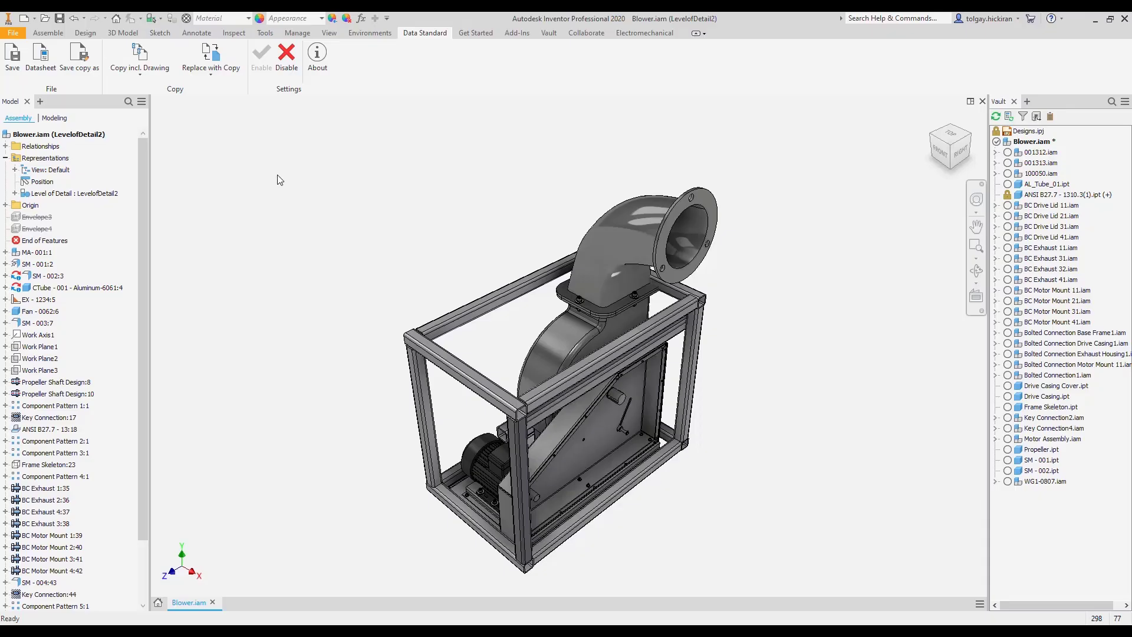
# Replace housing 100050.iam with copy 100058.iam, including its drawing
pyautogui.click(217, 75)
pyautogui.click(241, 119)
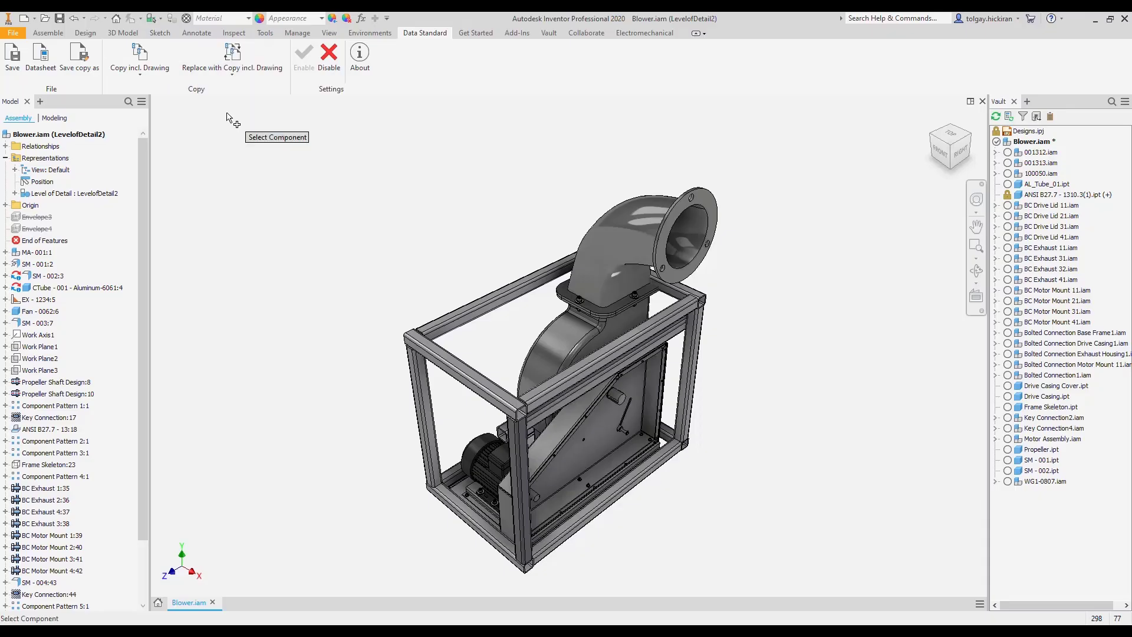
pyautogui.click(564, 326)
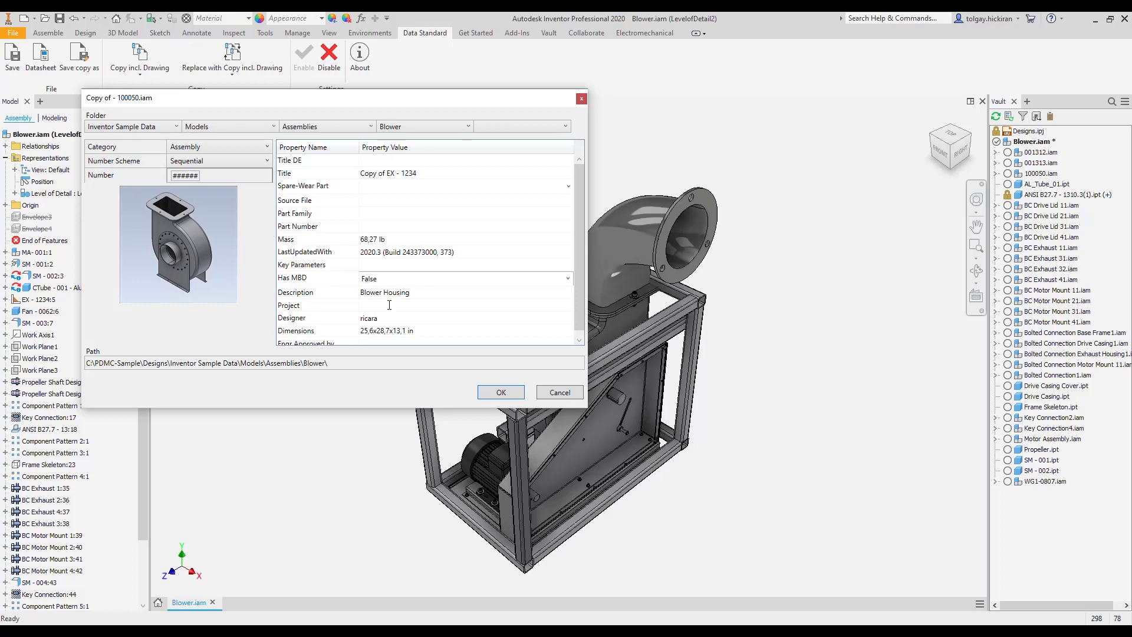
pyautogui.click(520, 394)
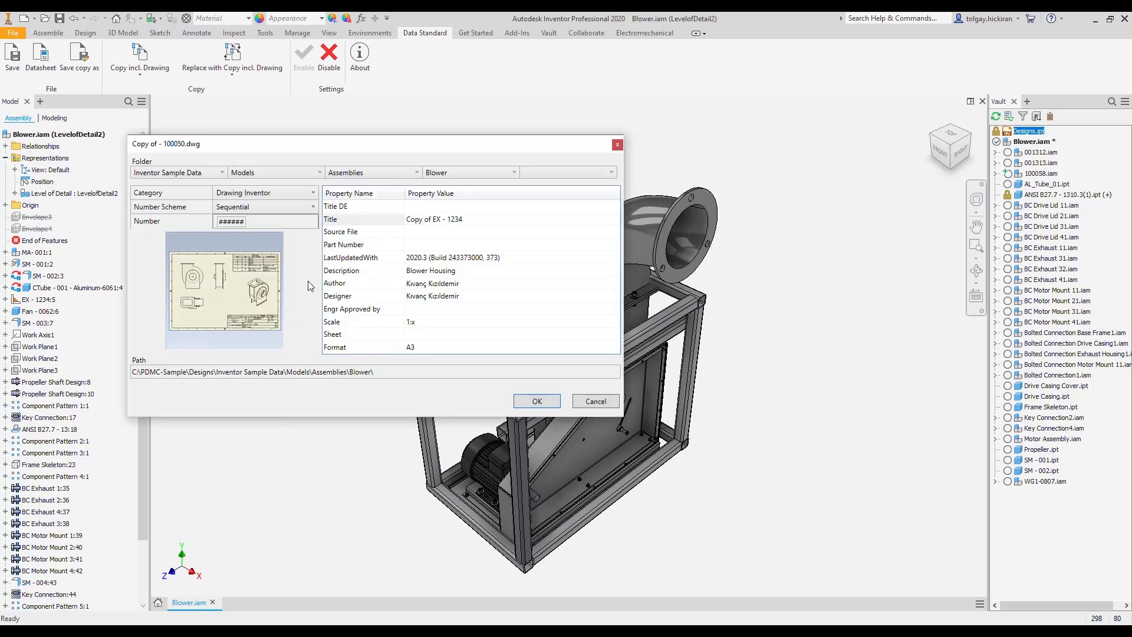
pyautogui.click(536, 401)
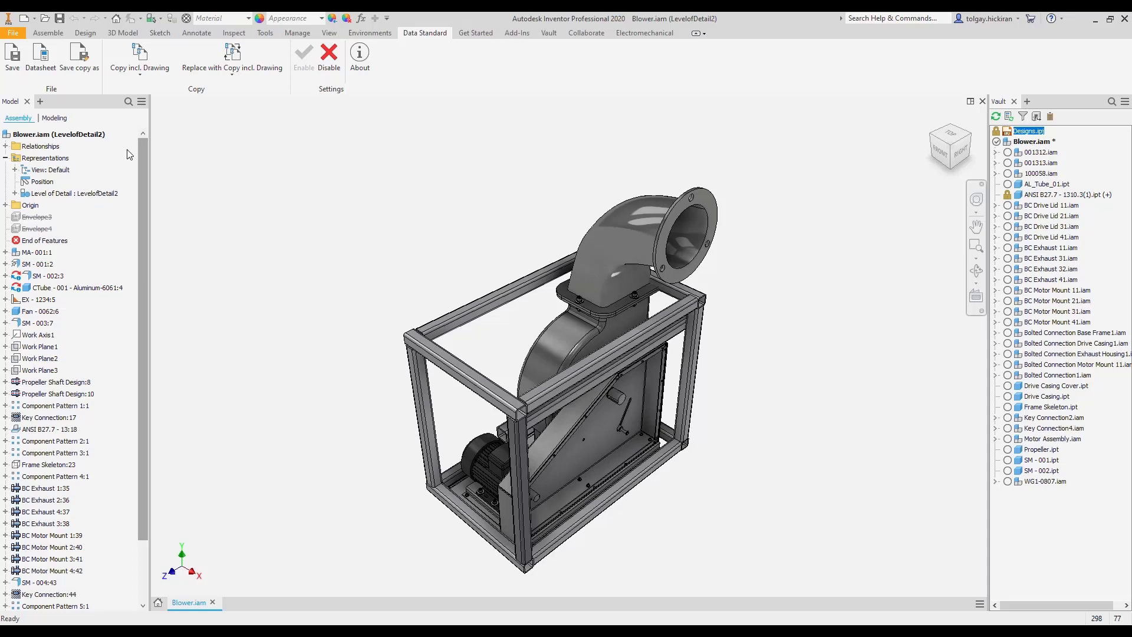
# Save a copy of the Blower assembly in JT format as Blower.jt
pyautogui.click(89, 78)
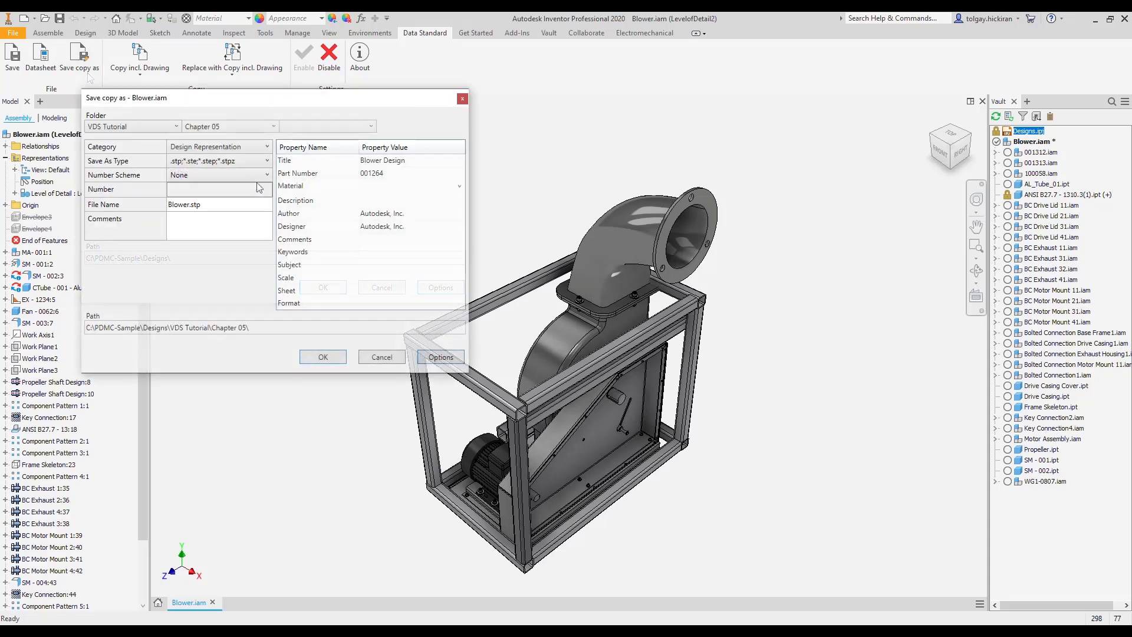
pyautogui.click(267, 161)
pyautogui.click(257, 183)
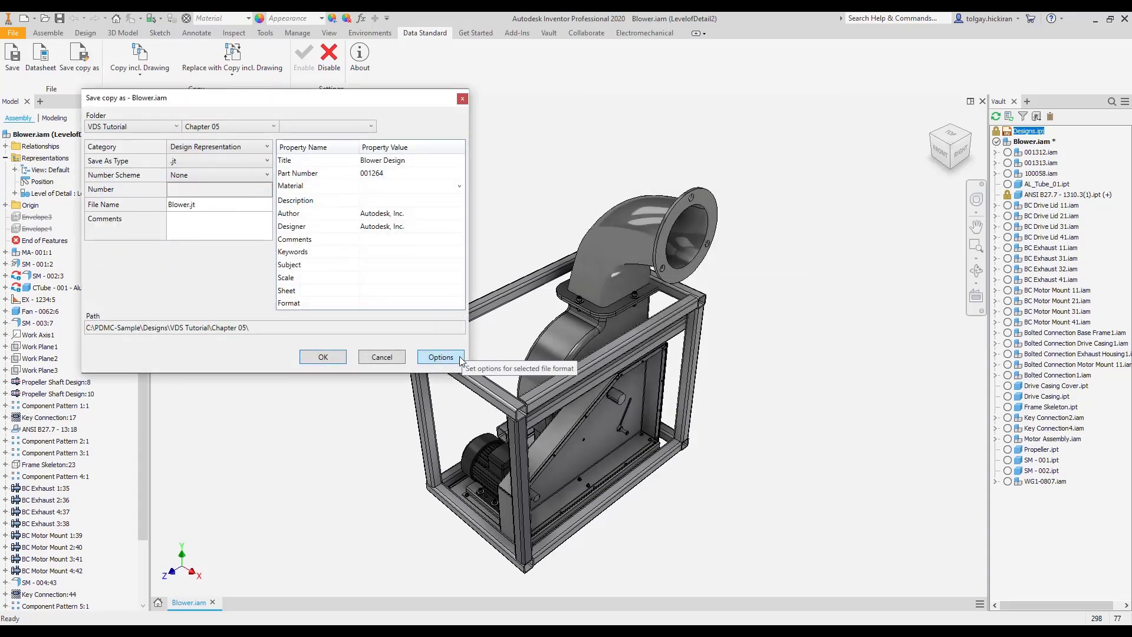
pyautogui.click(442, 357)
pyautogui.click(730, 383)
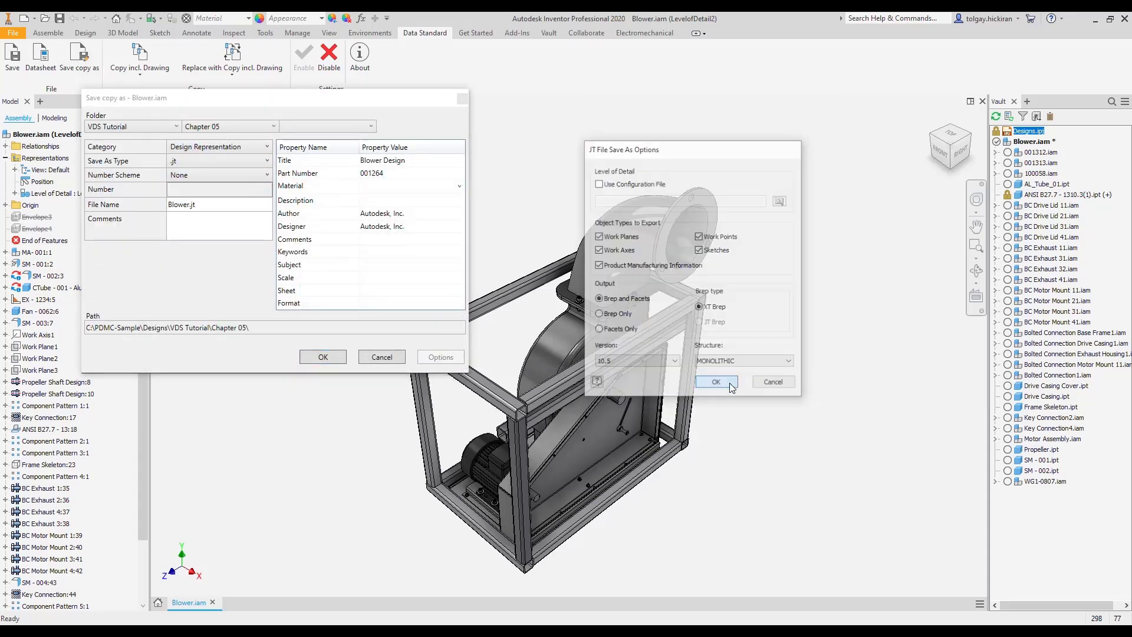
pyautogui.click(323, 357)
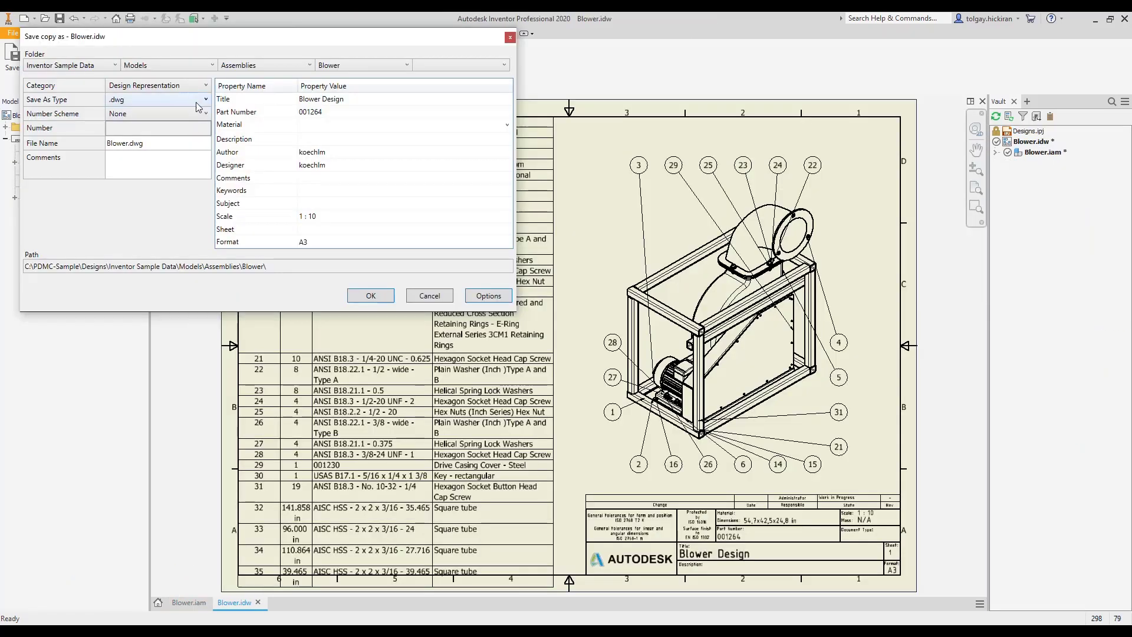
# Review the DWG export settings for the Blower drawing without exporting
pyautogui.click(476, 297)
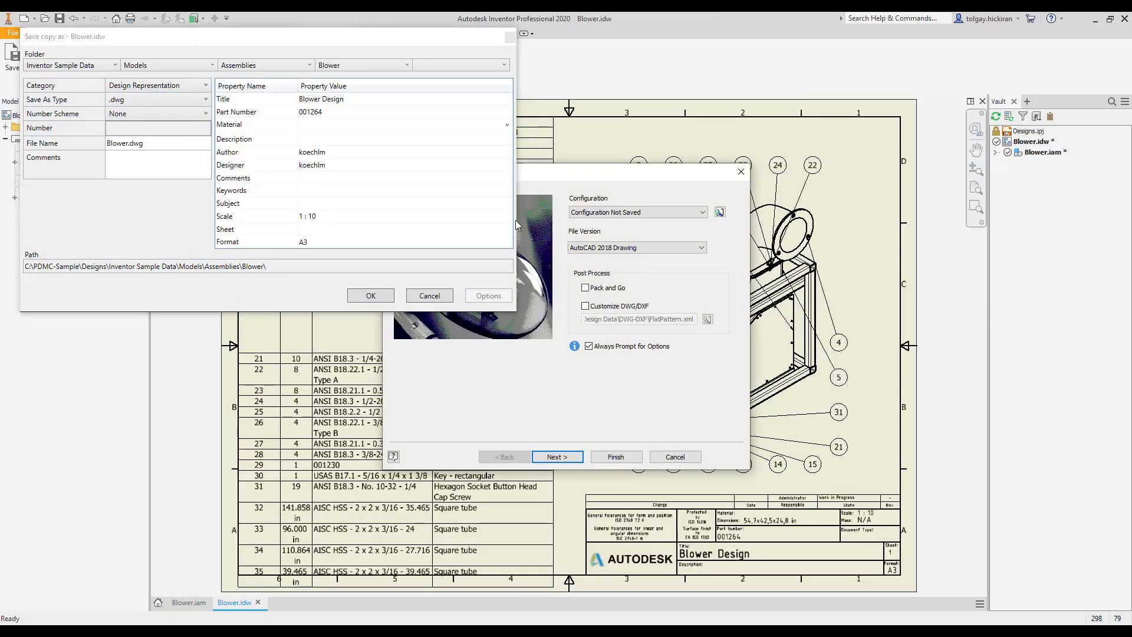
pyautogui.moveTo(543, 164); pyautogui.dragTo(699, 90)
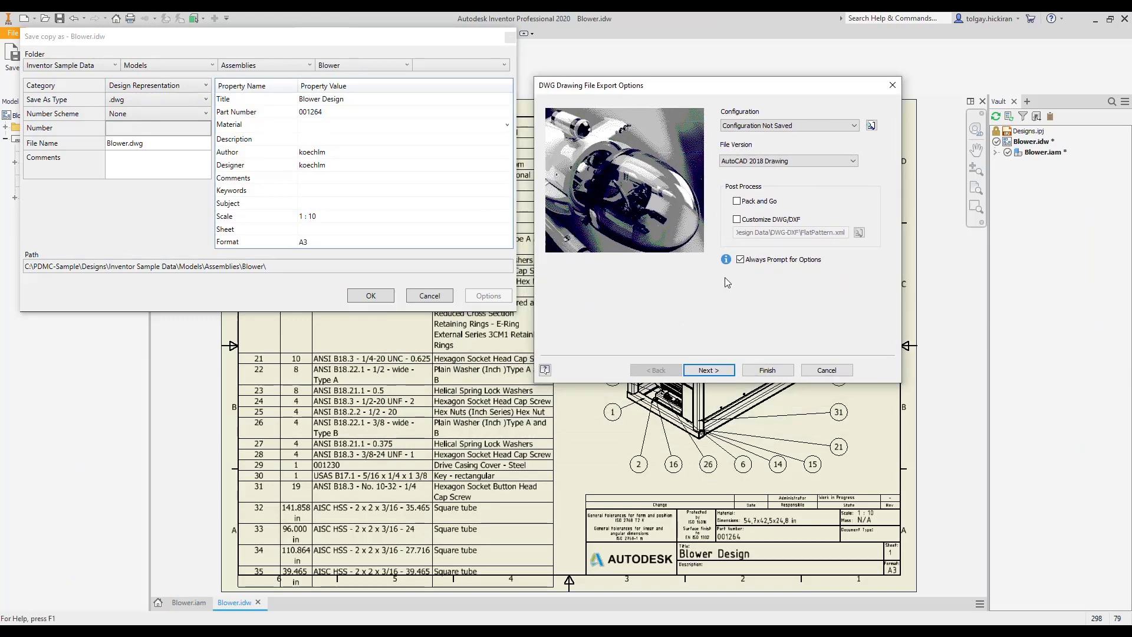
pyautogui.click(726, 373)
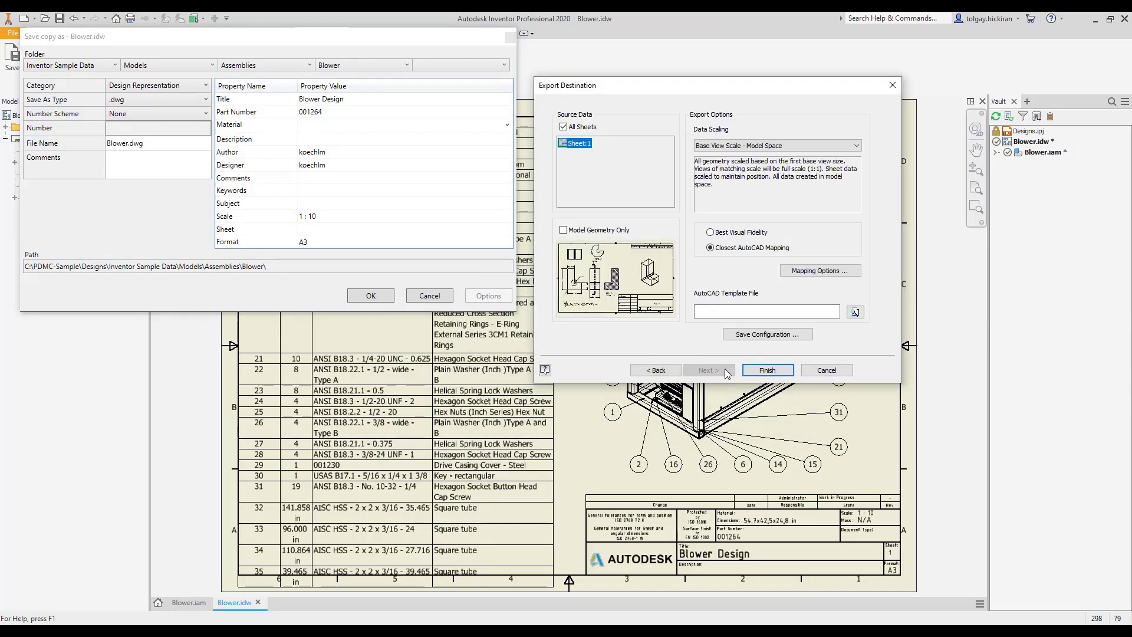
pyautogui.click(831, 370)
# Switch the output format to DXF and review its export settings without exporting
pyautogui.click(177, 99)
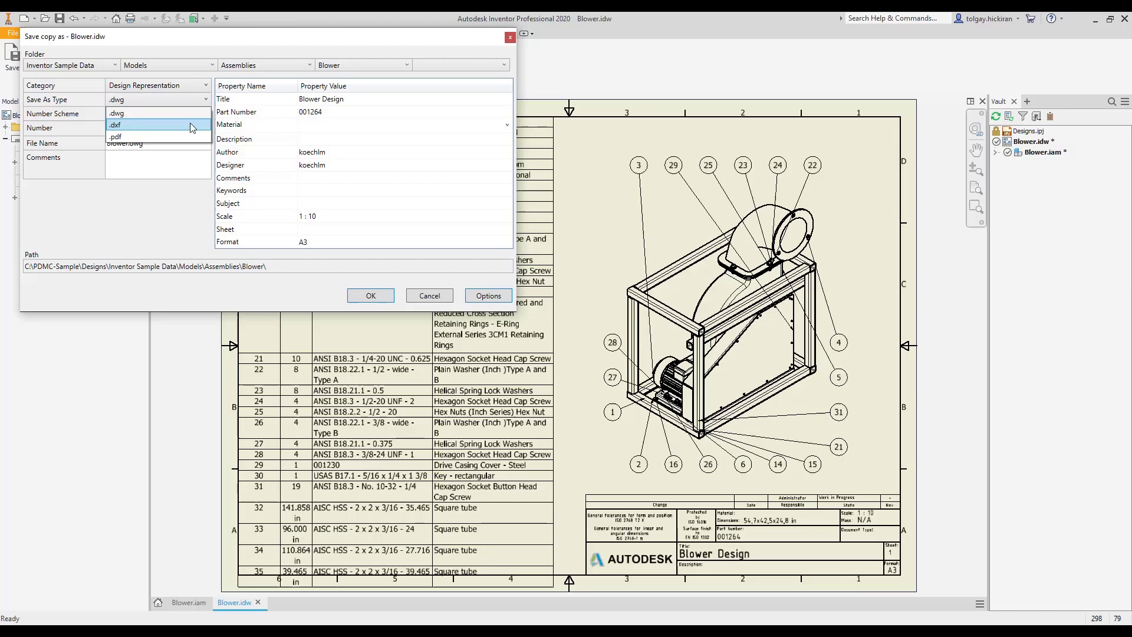
pyautogui.click(192, 127)
pyautogui.click(488, 296)
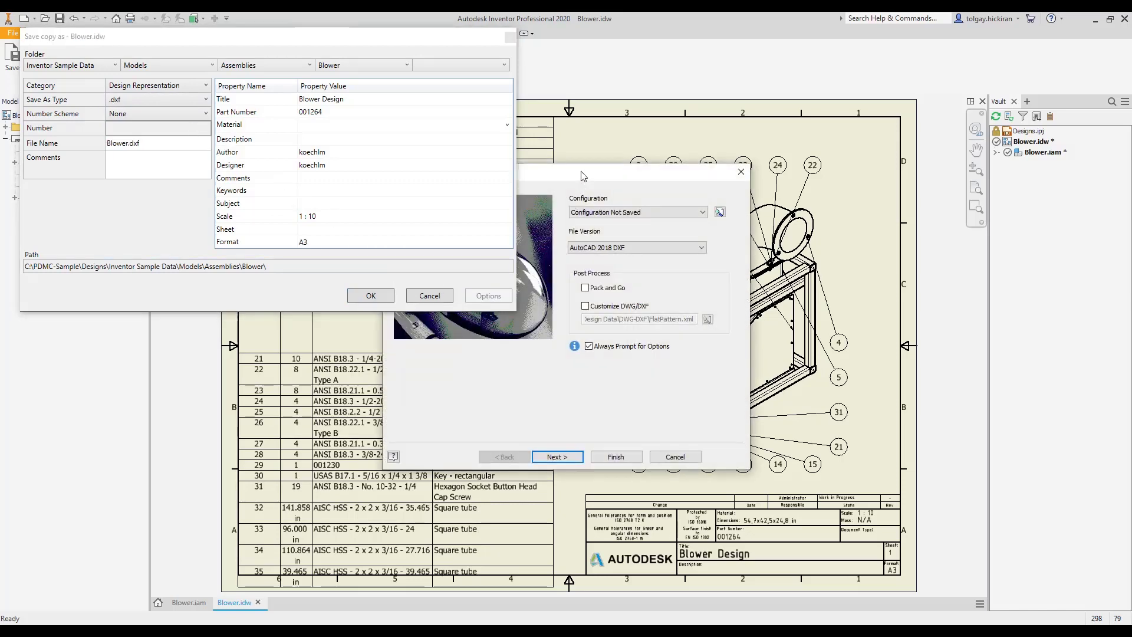
pyautogui.moveTo(694, 168); pyautogui.dragTo(720, 110)
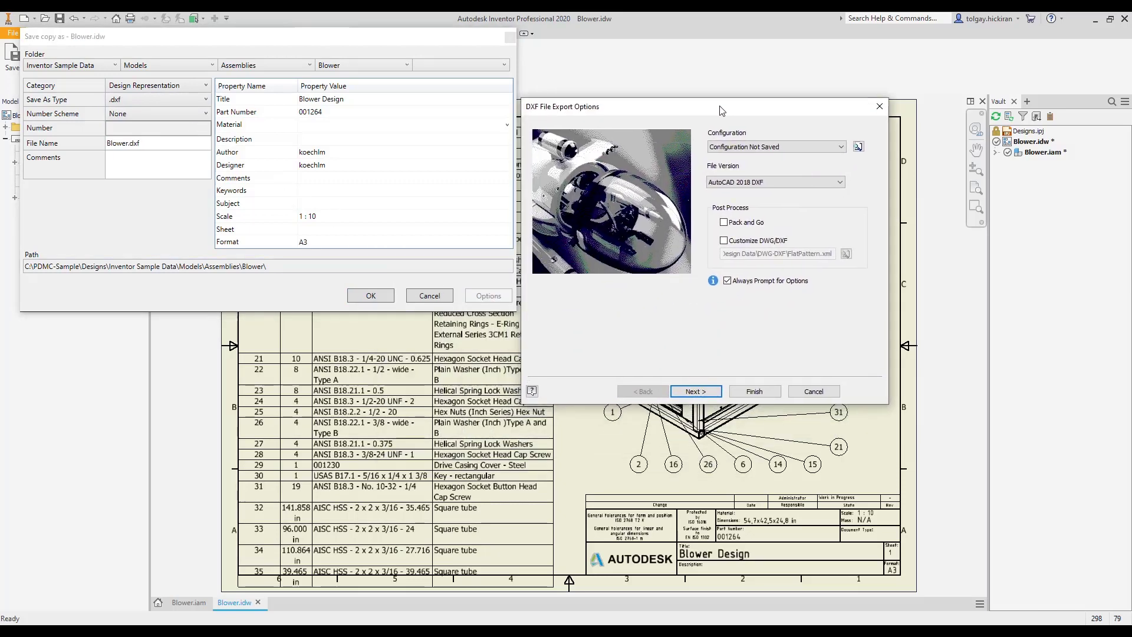
pyautogui.click(696, 391)
pyautogui.click(813, 391)
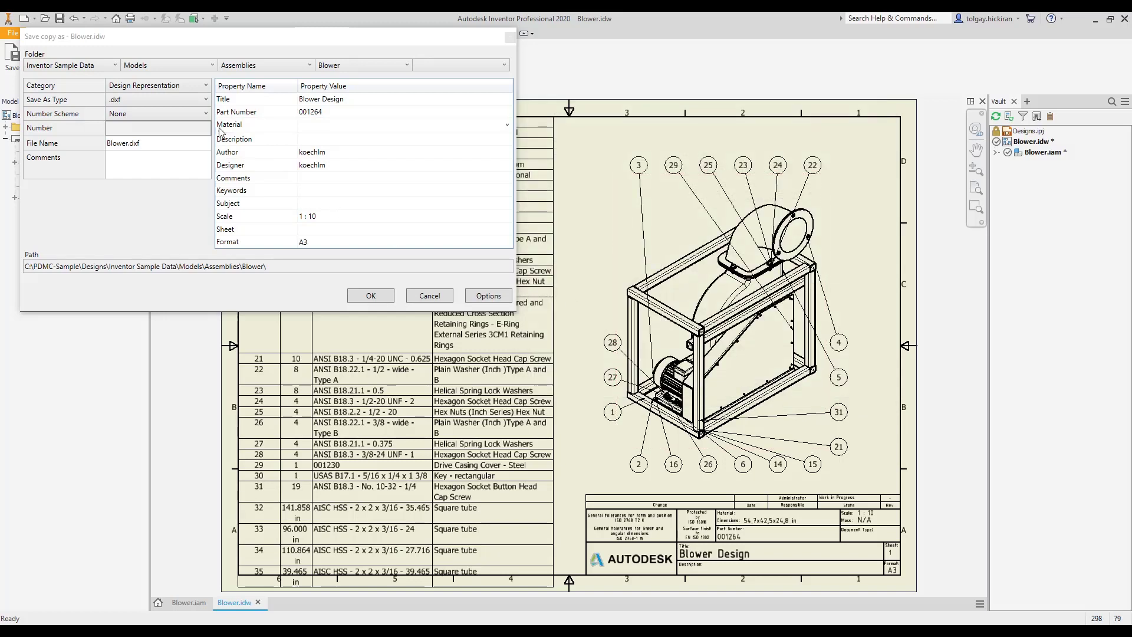
# Save a copy of the Blower drawing as Blower.pdf, then go to the Vault client
pyautogui.click(177, 100)
pyautogui.click(198, 138)
pyautogui.click(487, 295)
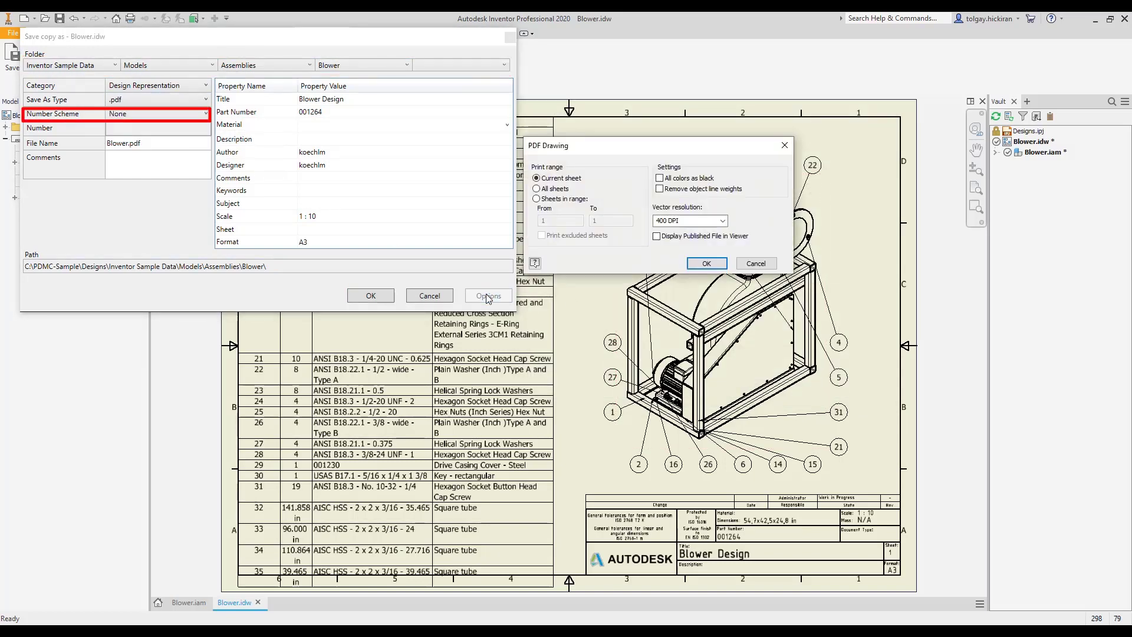
pyautogui.click(757, 264)
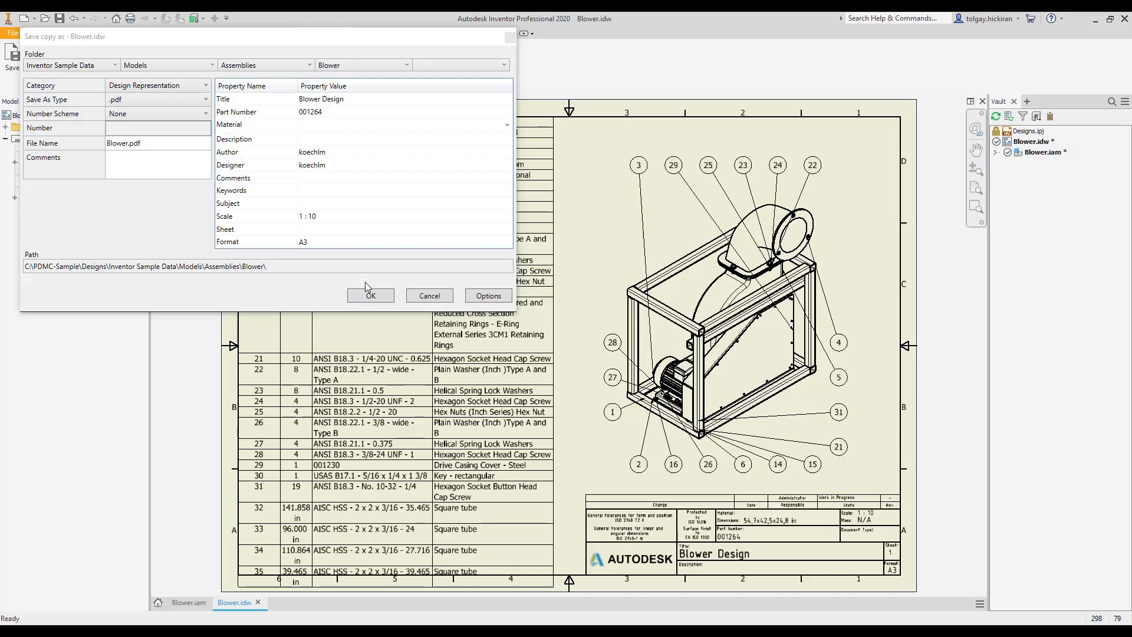
pyautogui.click(394, 301)
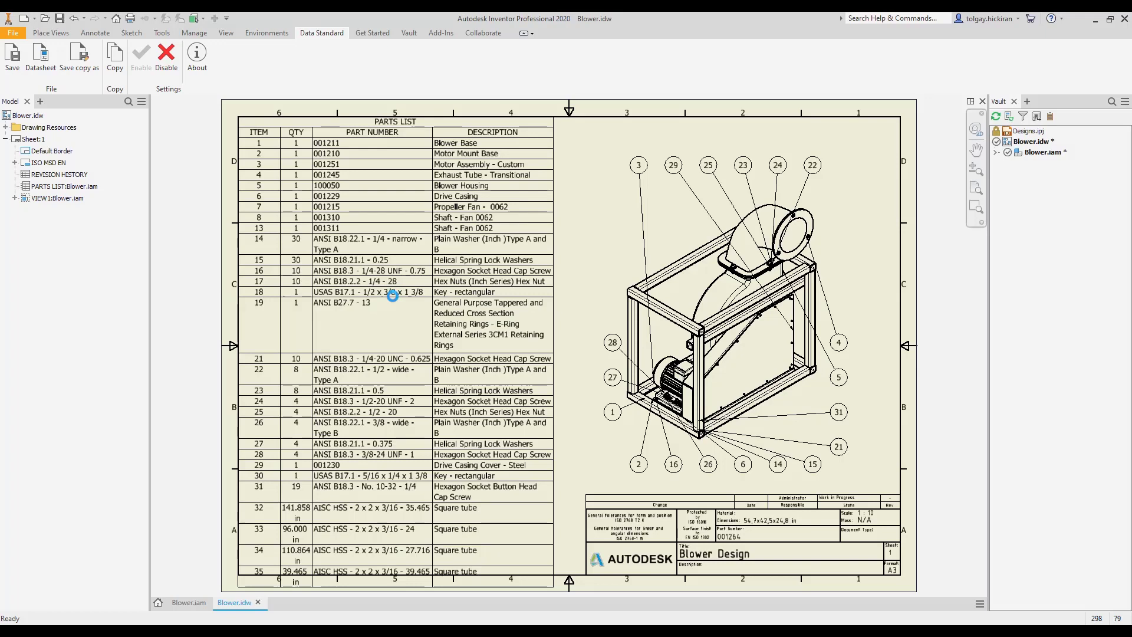
pyautogui.click(393, 296)
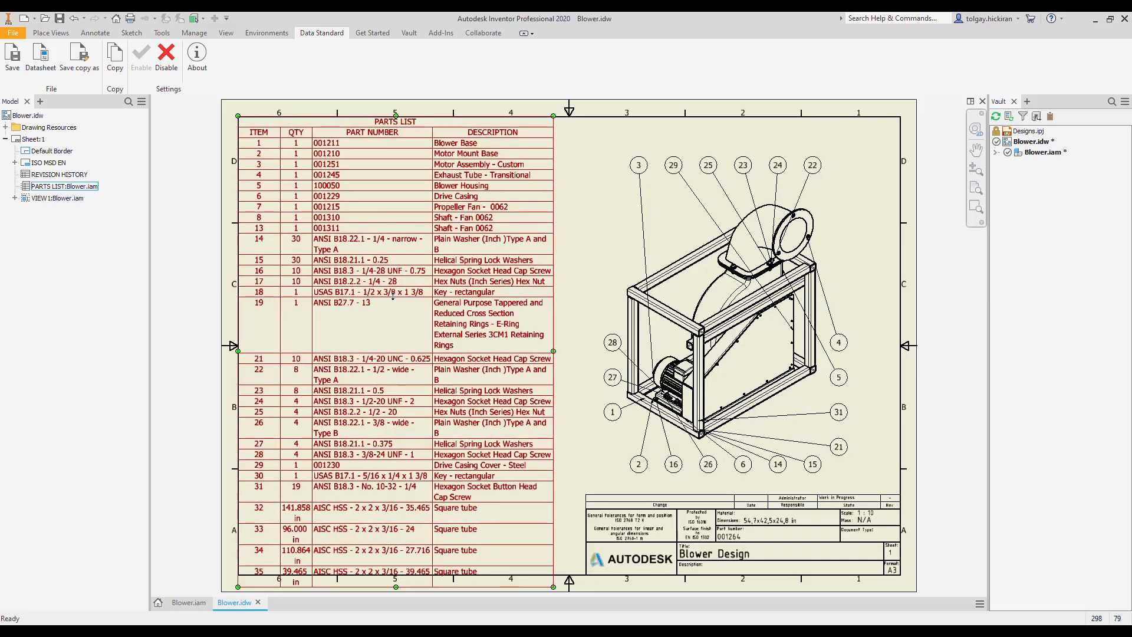
pyautogui.hotkey('alt', 'Tab')
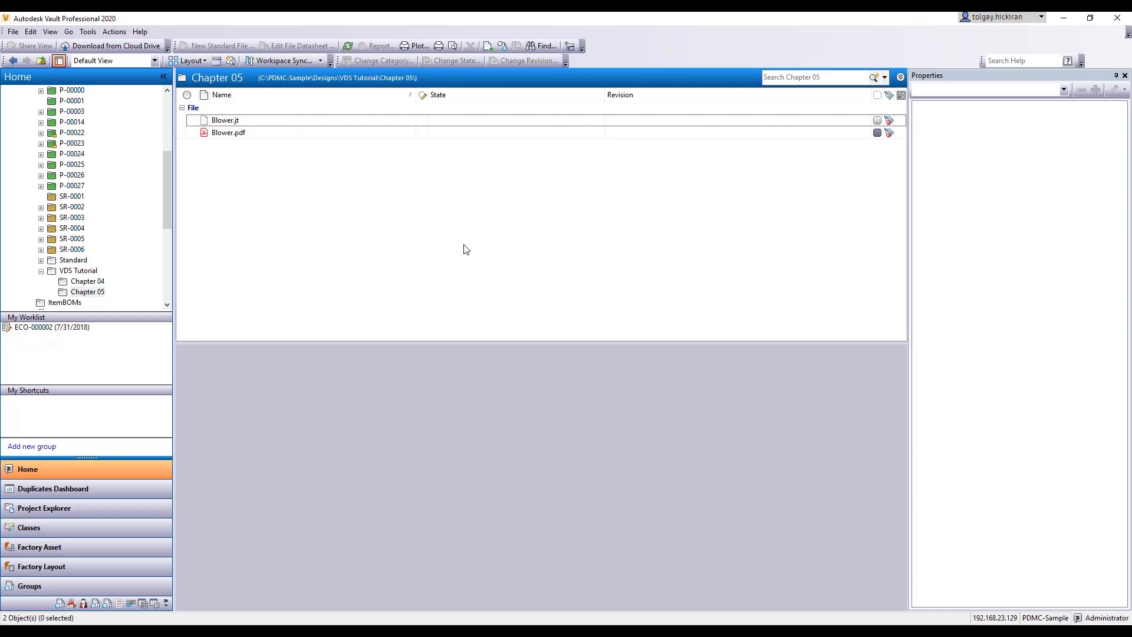
# Check the preview and properties of Blower.pdf, then of Blower.jt
pyautogui.click(293, 136)
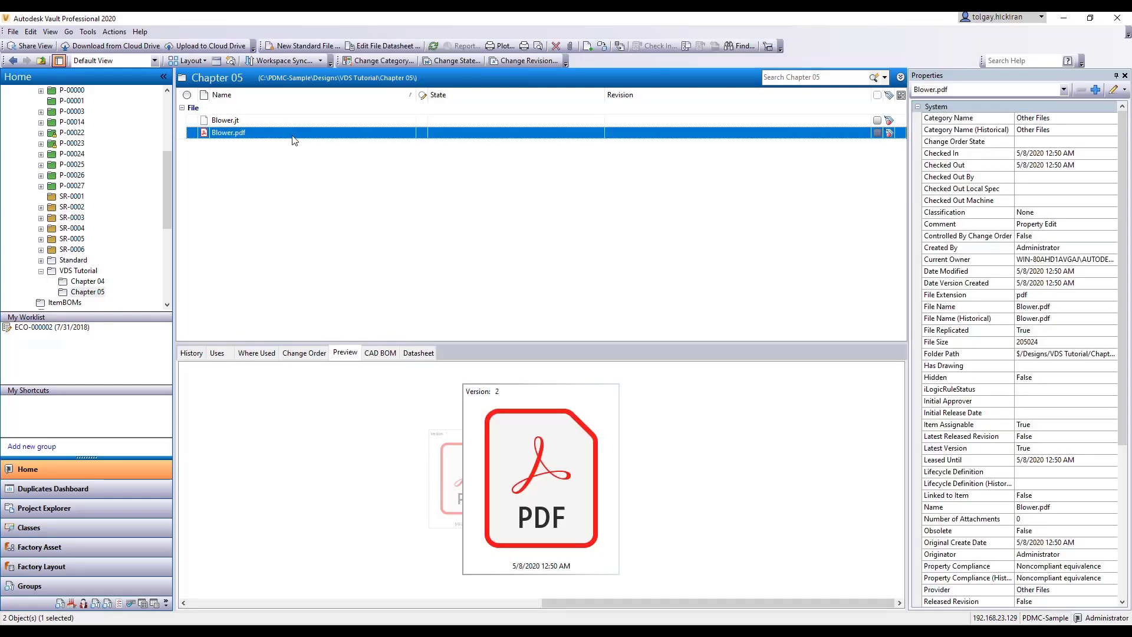
pyautogui.click(293, 122)
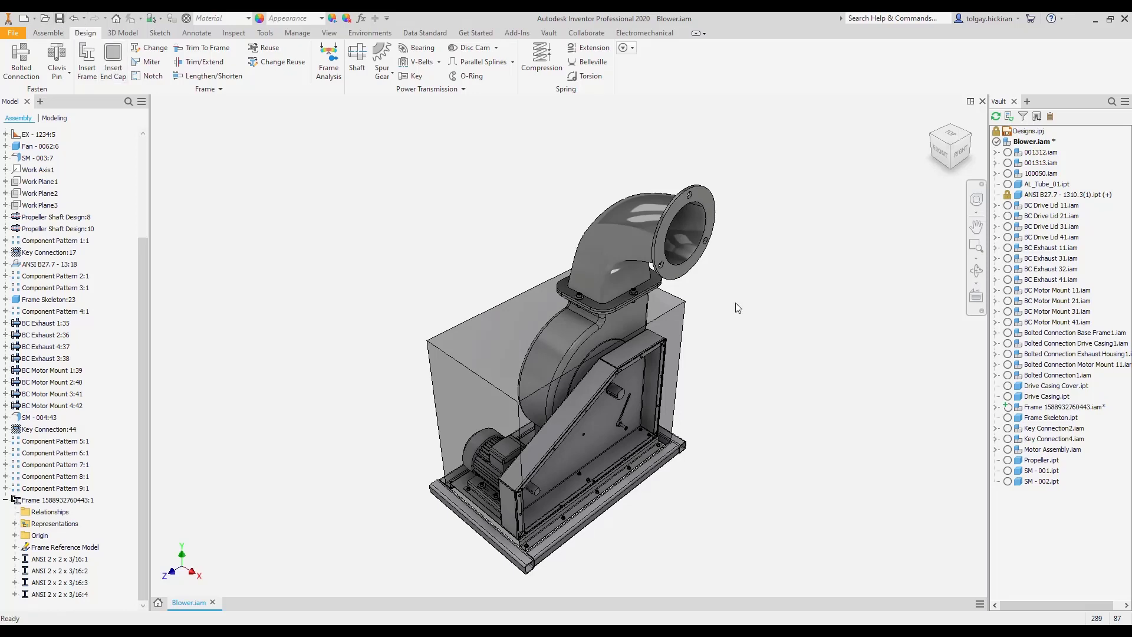
# Title the frame assembly 'Blower Frame' with description 'Welded Frame Housing'
pyautogui.click(997, 407)
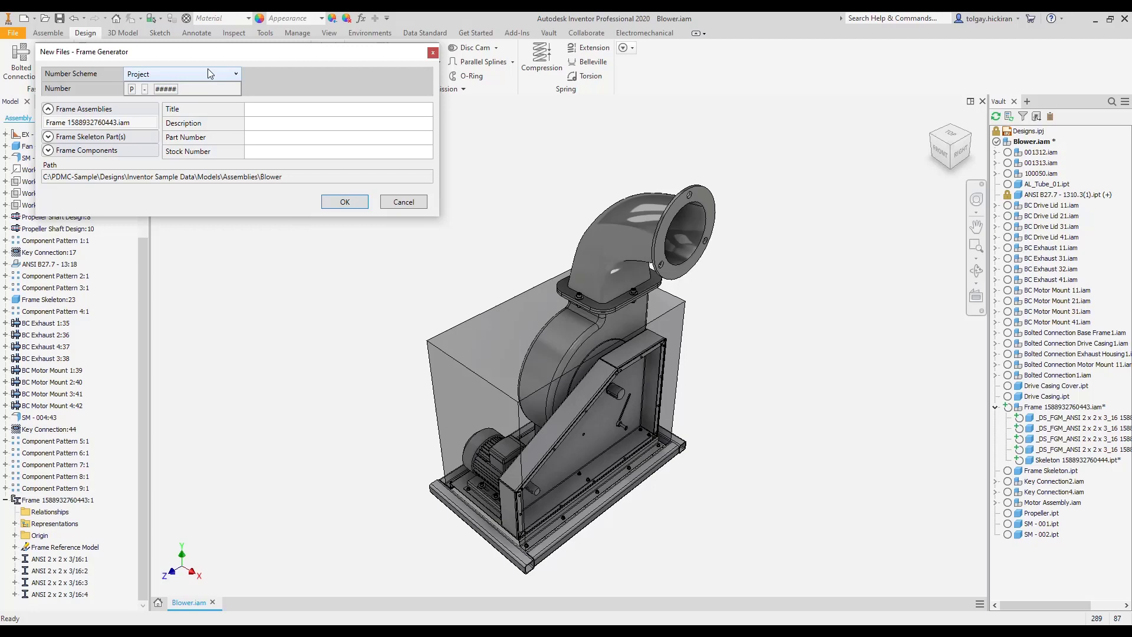
pyautogui.click(136, 121)
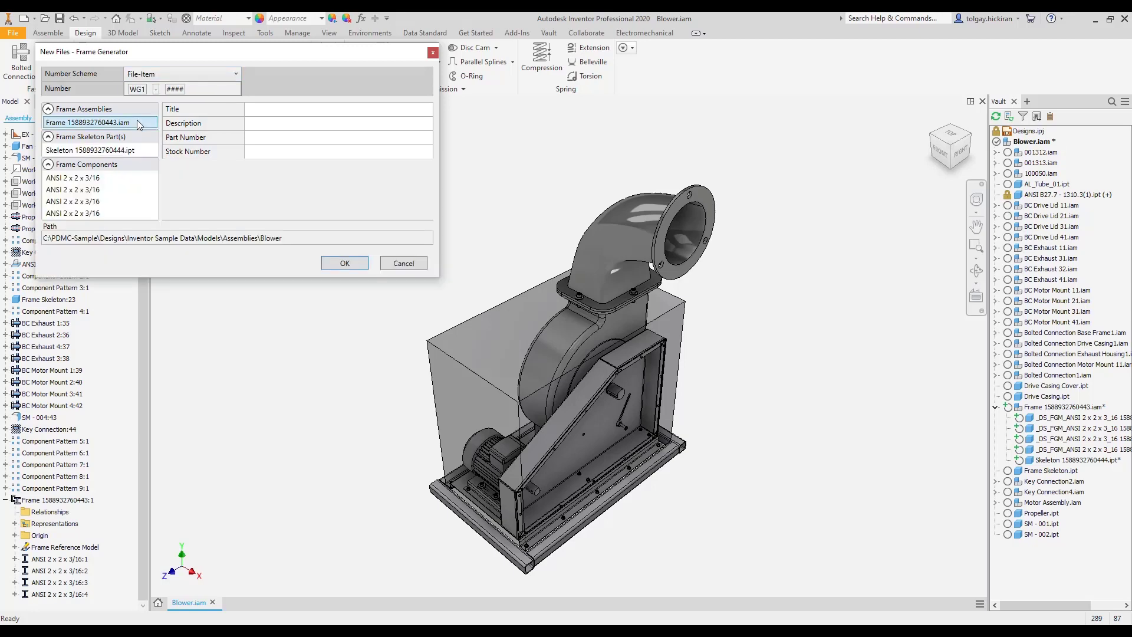
pyautogui.click(254, 111)
pyautogui.write('Blower Frame')
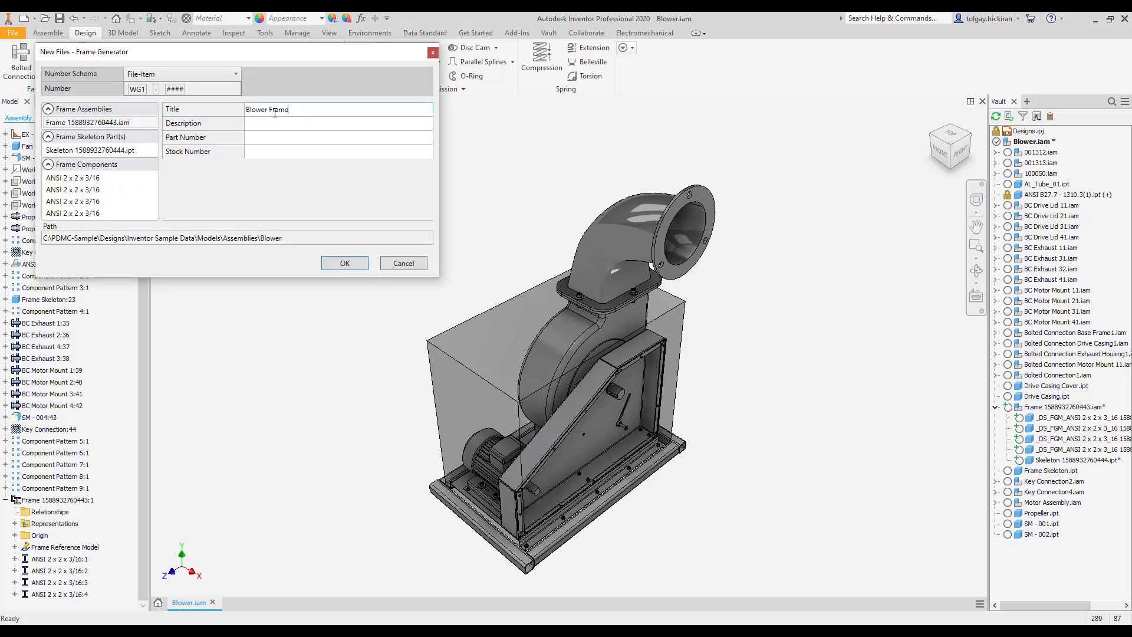
pyautogui.press('Tab')
pyautogui.write('Welded Frame Housing')
# Title all four frame components 'Bottom Frame' and generate the frame files
pyautogui.click(104, 179)
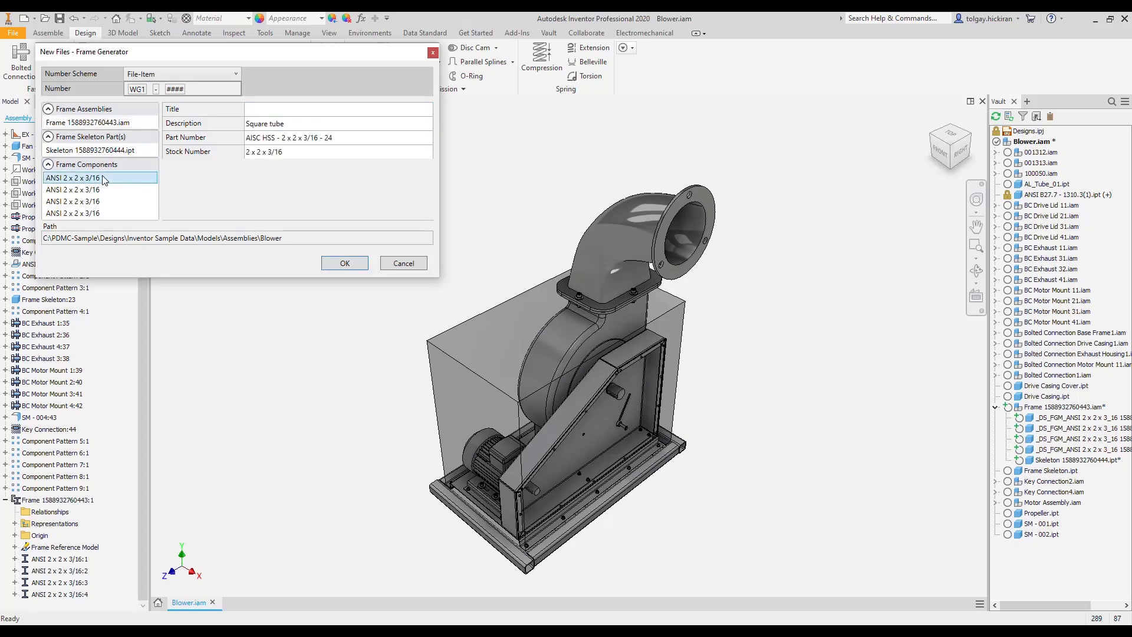
pyautogui.keyDown('shift'); pyautogui.click(112, 213); pyautogui.keyUp('shift')
pyautogui.click(264, 112)
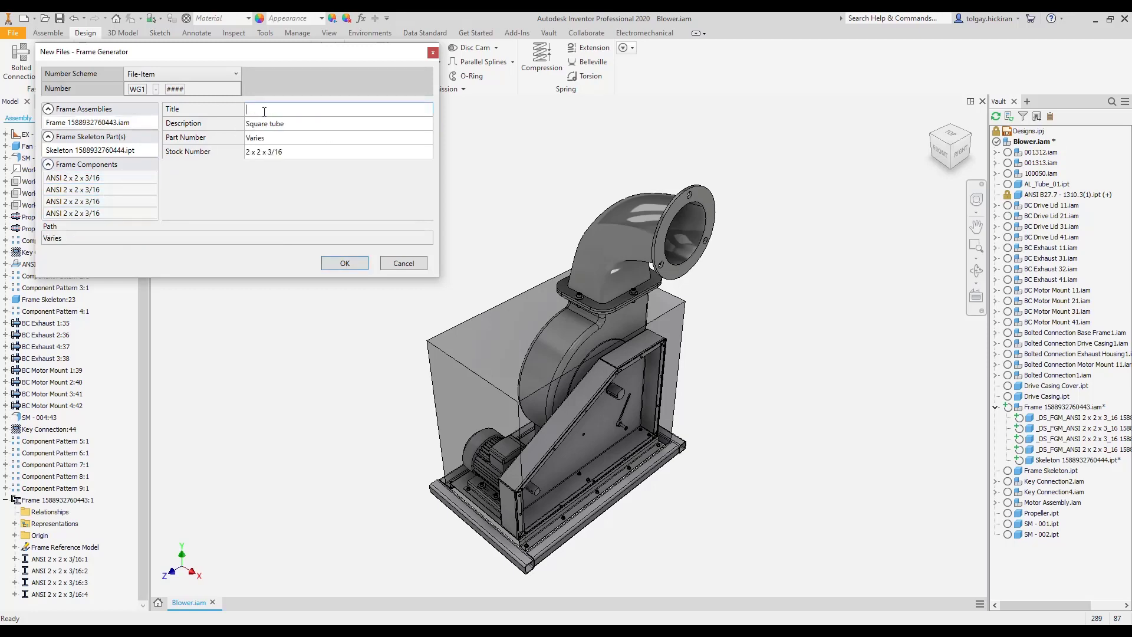
pyautogui.write('Bottom Frame')
pyautogui.click(361, 265)
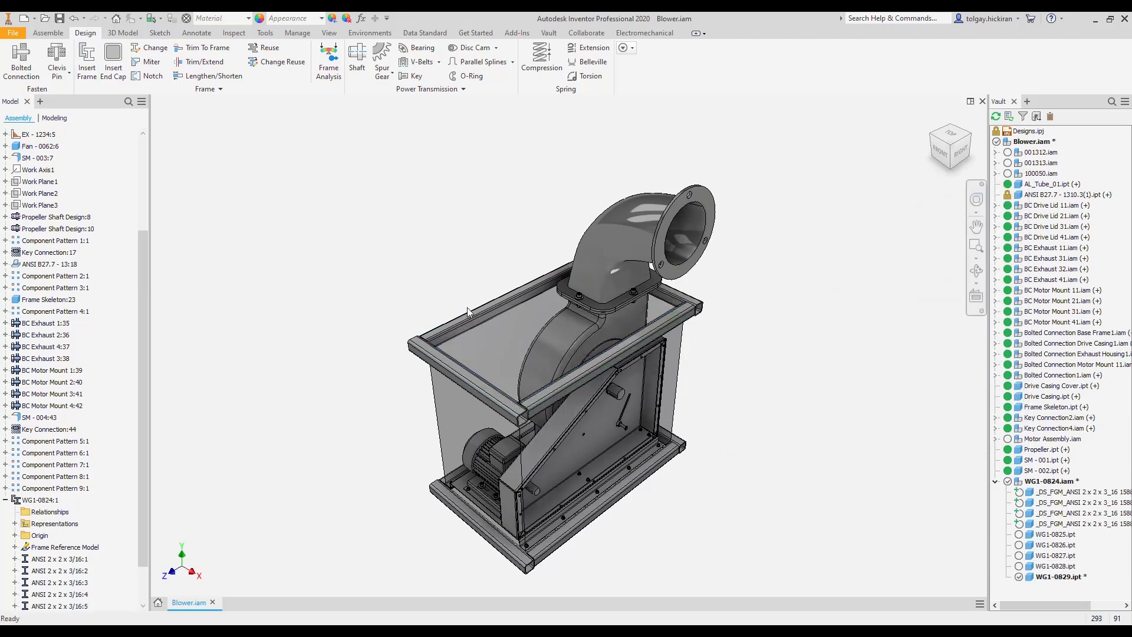
# Save the Blower assembly, applying the File-Item numbering scheme to the four new frame members
pyautogui.click(59, 19)
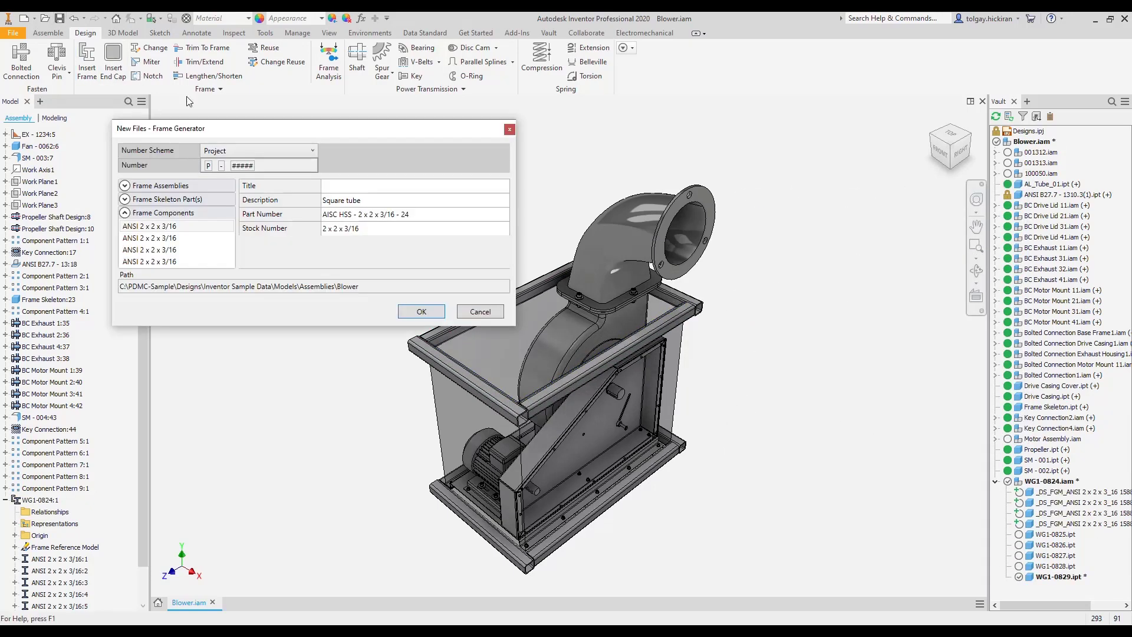
pyautogui.click(199, 200)
pyautogui.click(194, 186)
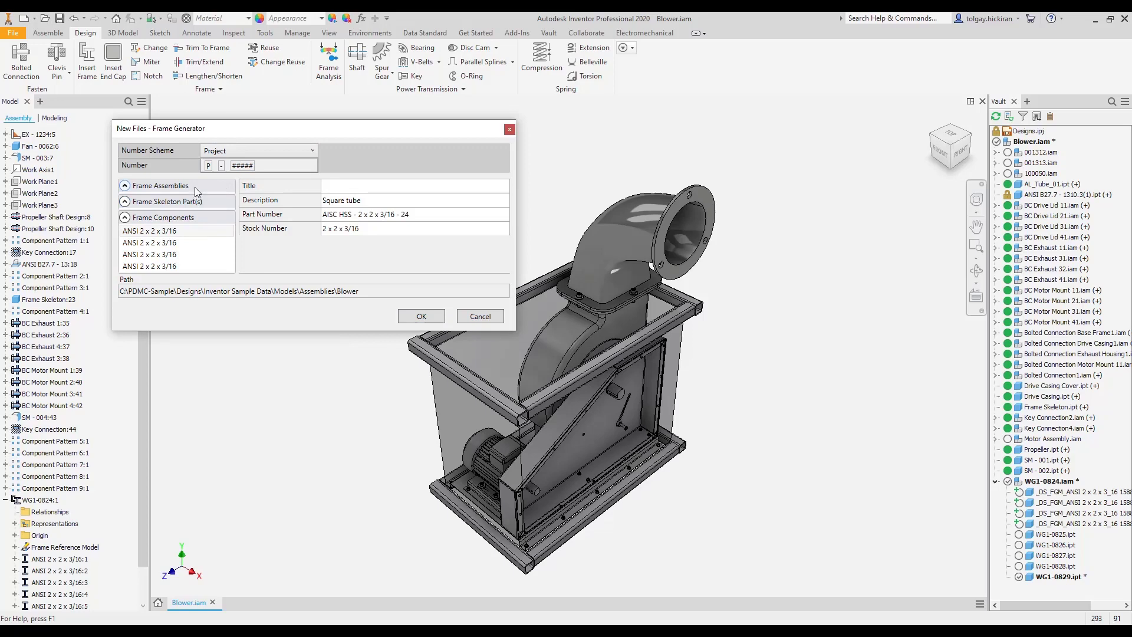
pyautogui.click(187, 232)
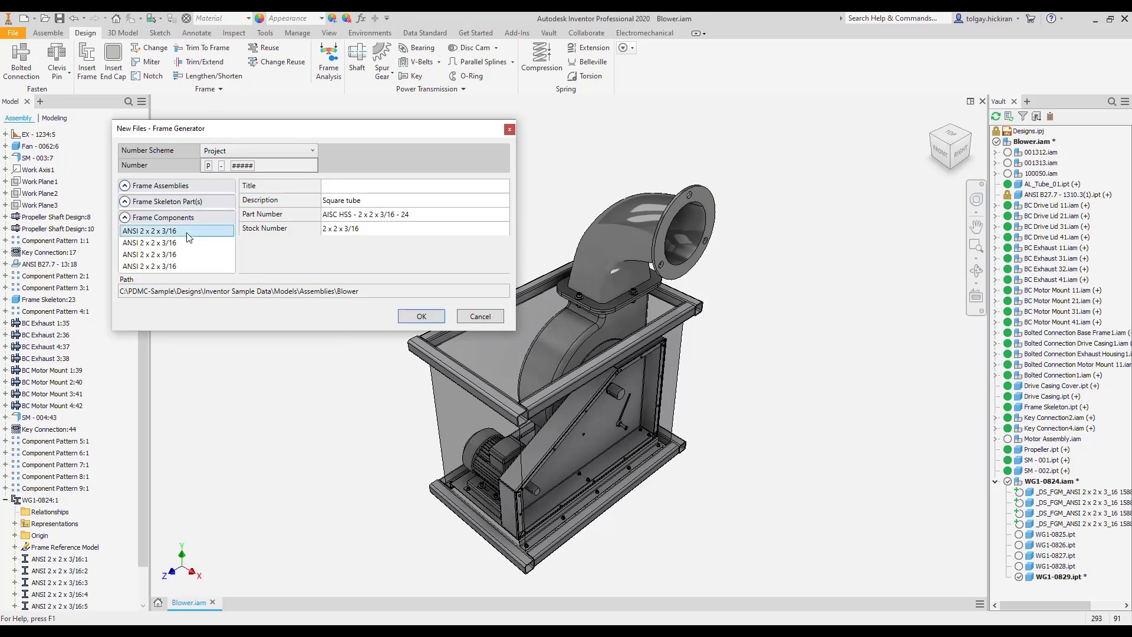
pyautogui.keyDown('shift'); pyautogui.click(186, 266); pyautogui.keyUp('shift')
pyautogui.click(258, 155)
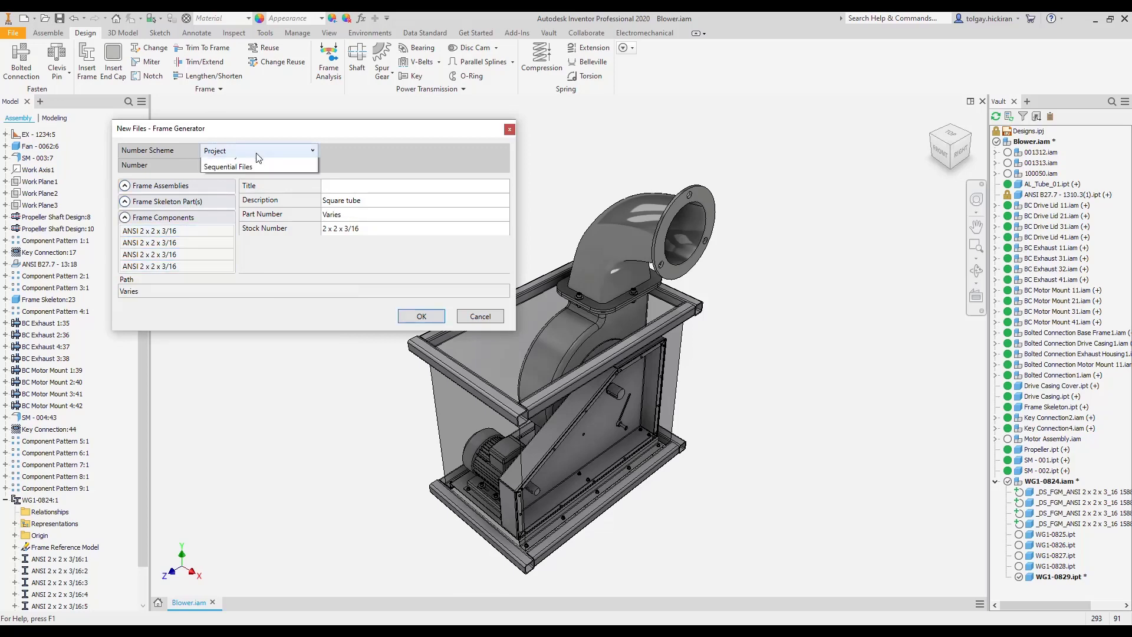
pyautogui.click(260, 177)
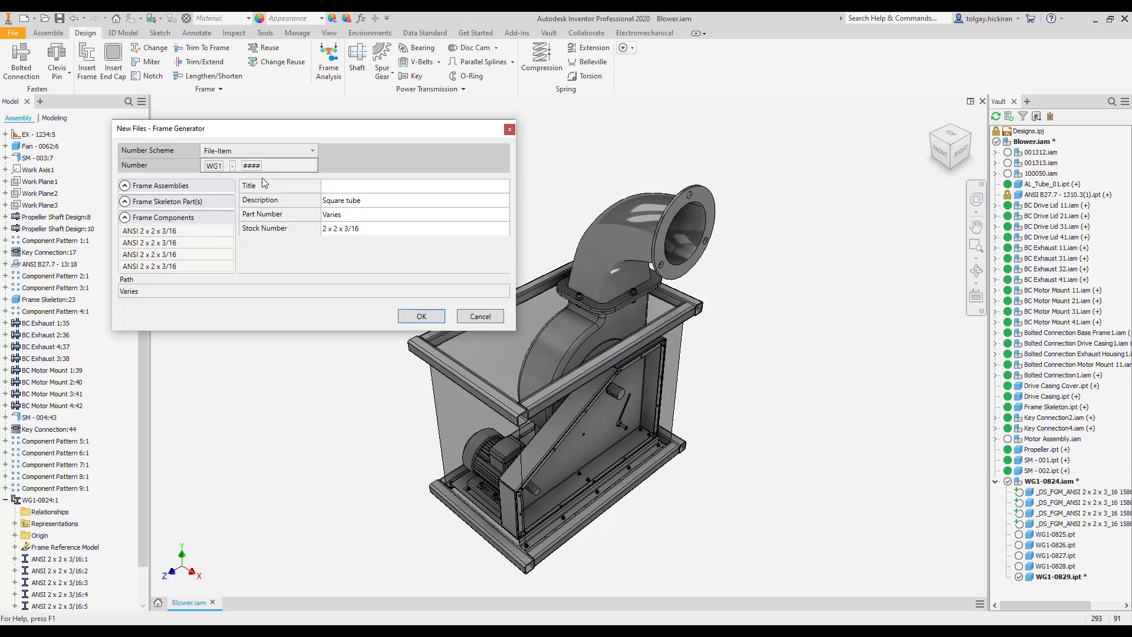
# Title the four members 'Top Frame' and save the assembly with its dependents
pyautogui.click(376, 186)
pyautogui.write('Top Frame')
pyautogui.click(421, 316)
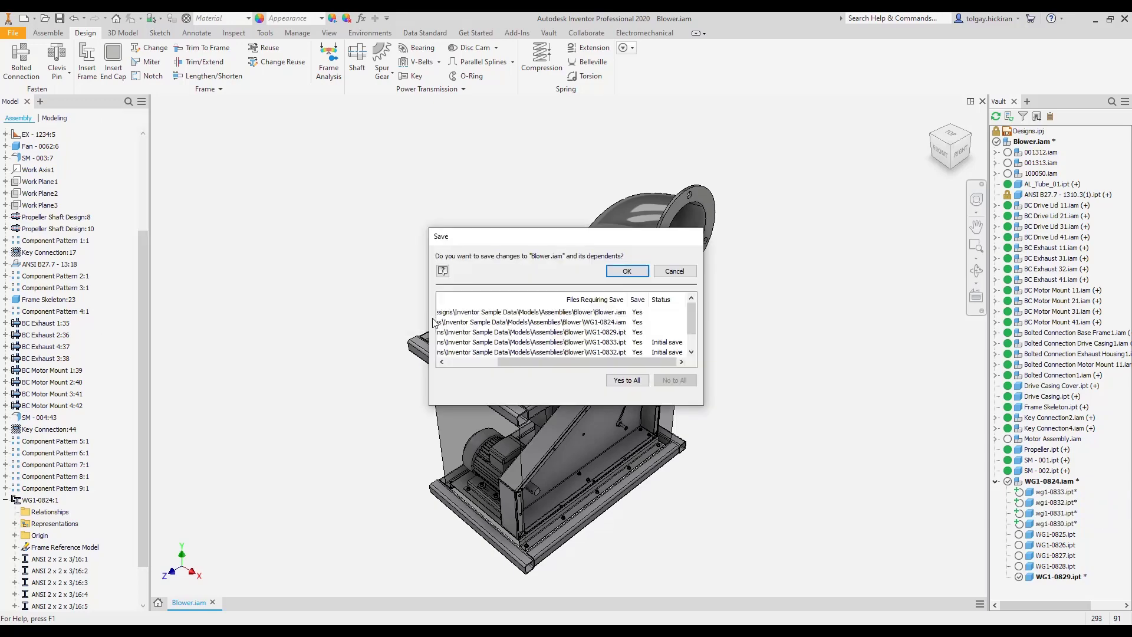
pyautogui.click(627, 270)
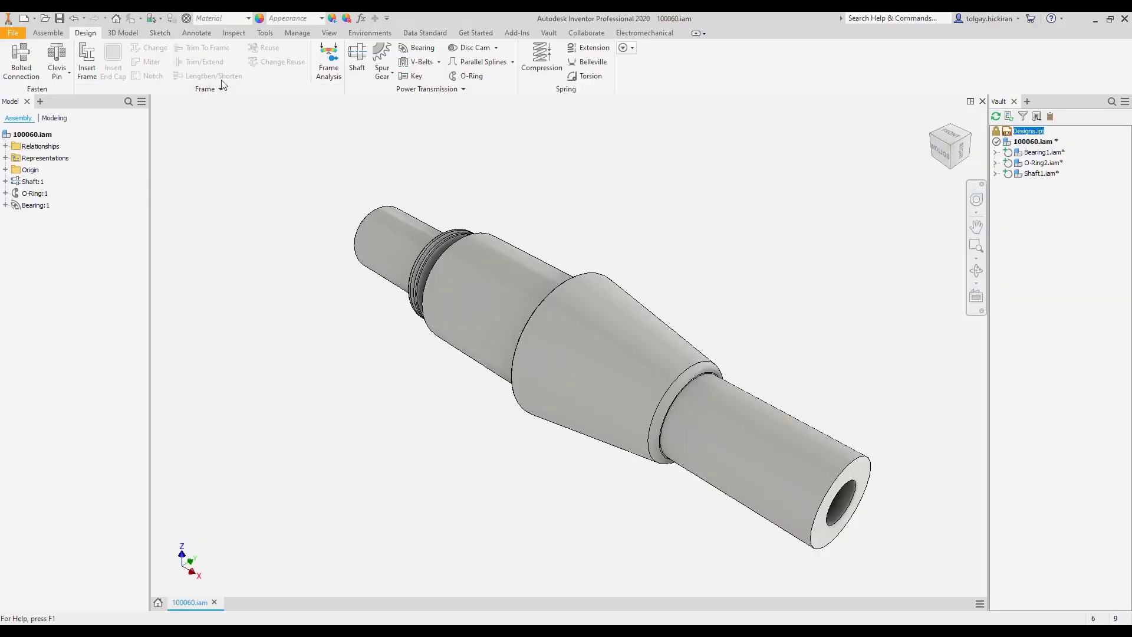
# Save with File-Item numbering, titling the Bearing, O-Ring and Shaft assemblies 'Main Shaft', 'DA Phantom Assemblies'
pyautogui.click(60, 19)
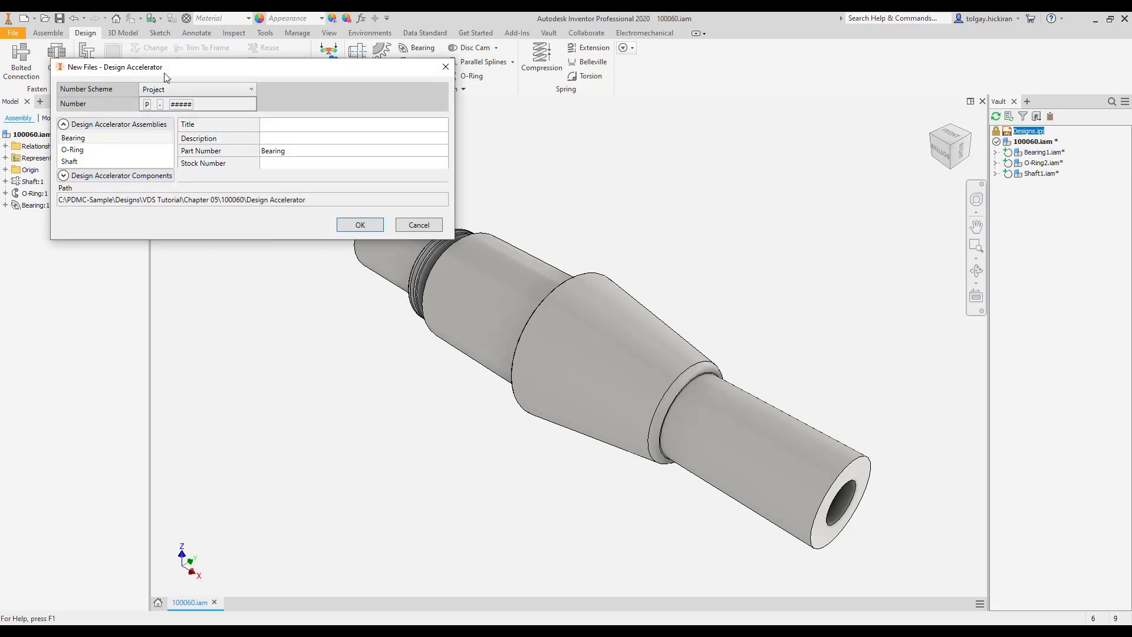
pyautogui.click(218, 90)
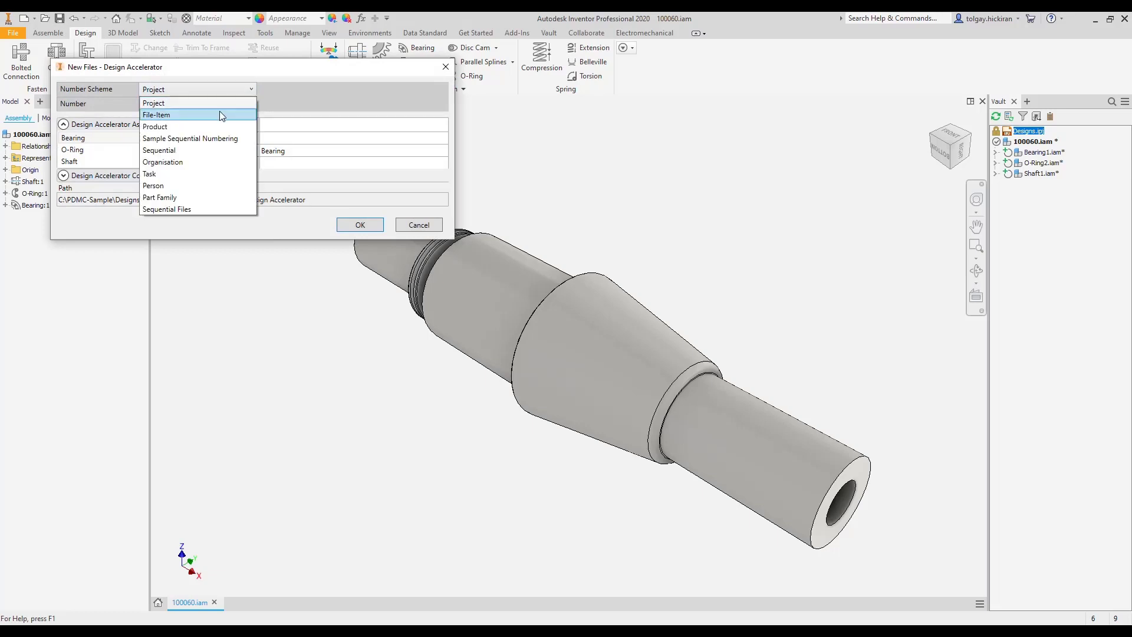
pyautogui.click(220, 112)
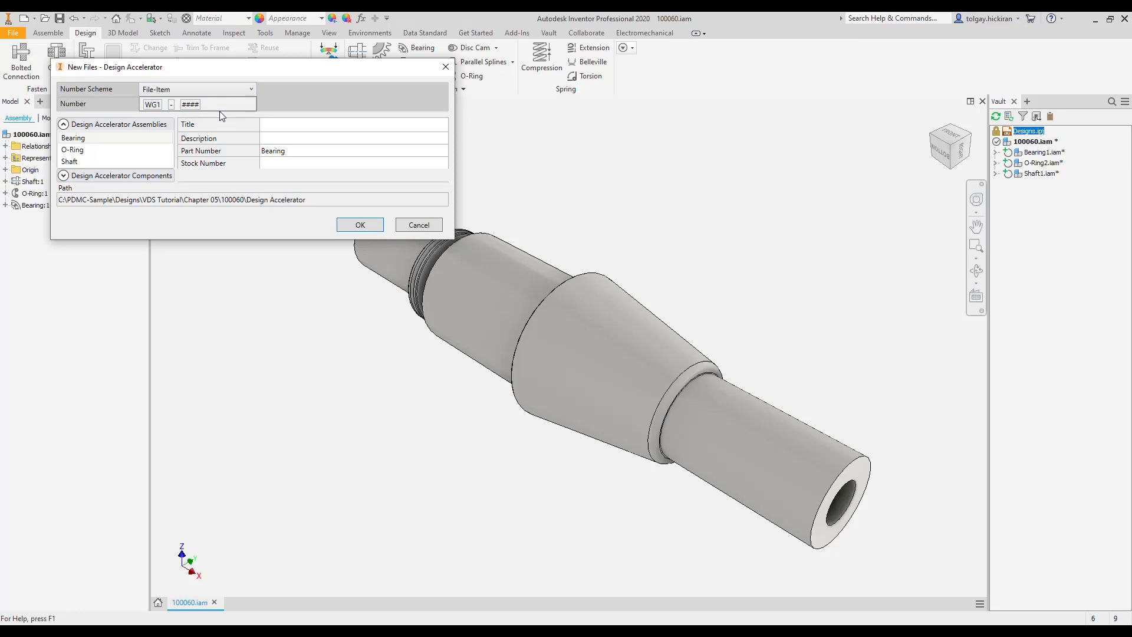
pyautogui.click(145, 176)
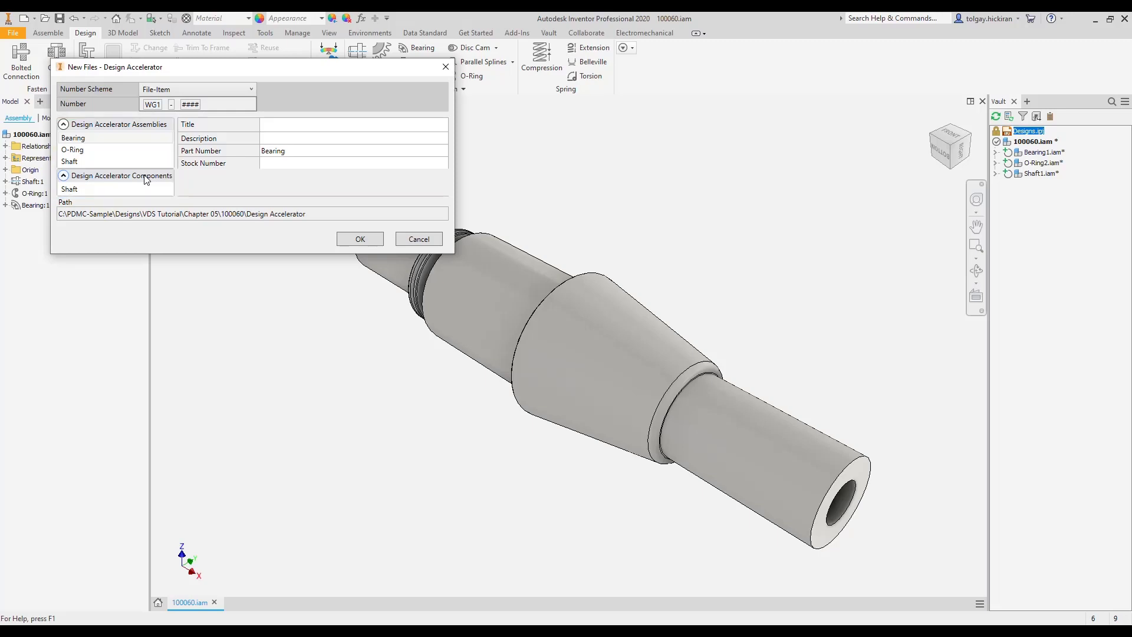
pyautogui.moveTo(112, 139); pyautogui.dragTo(108, 162)
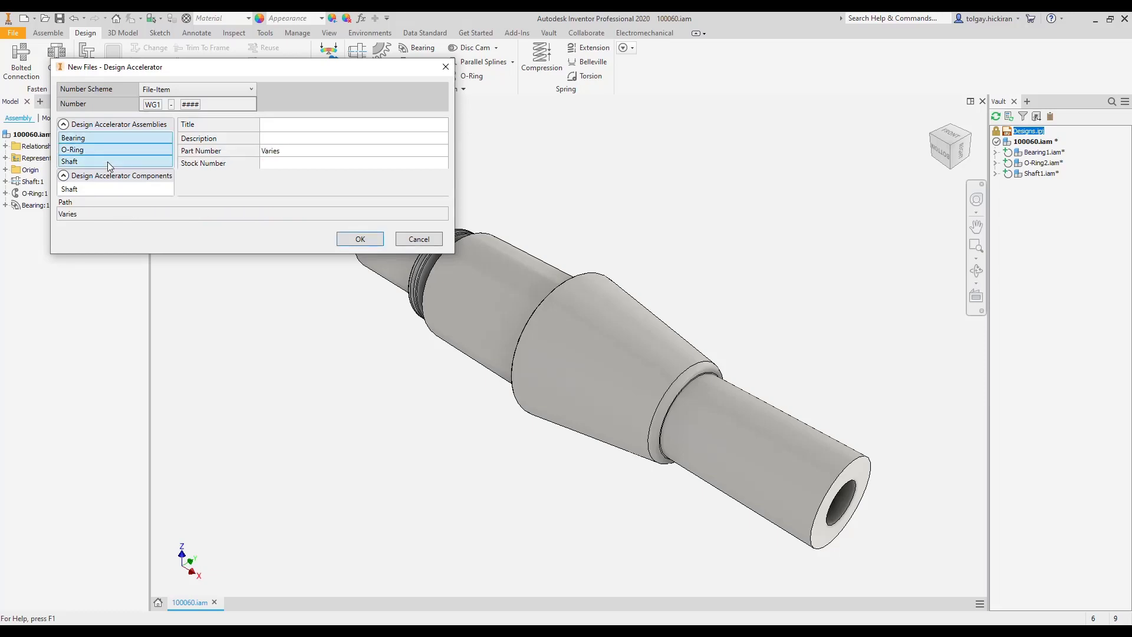
pyautogui.click(334, 123)
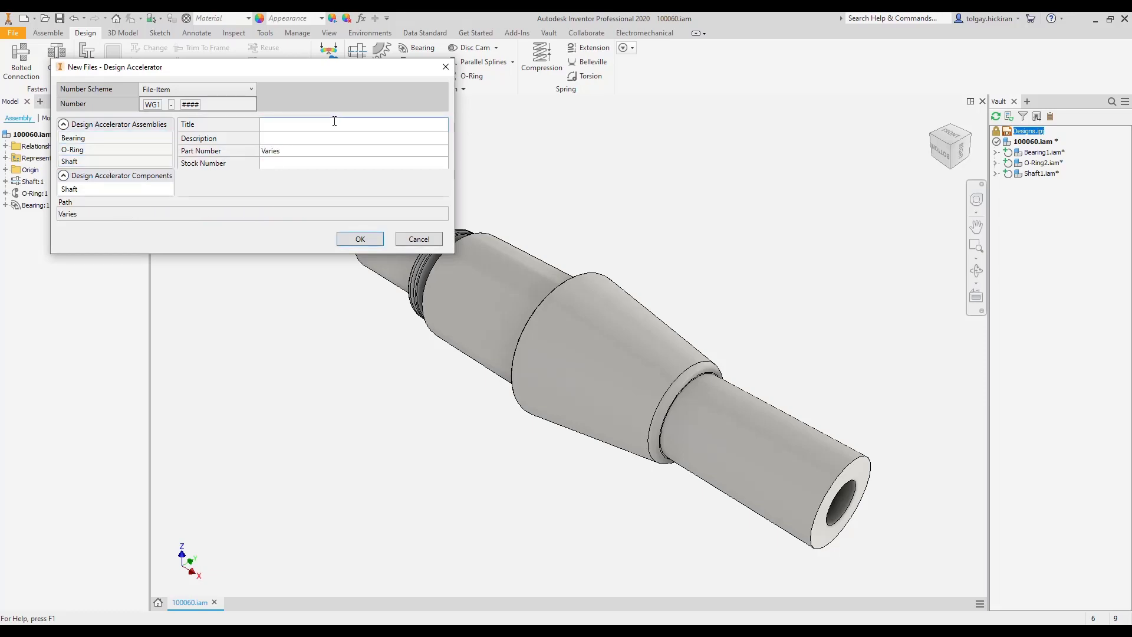
pyautogui.write('Main Shaft')
pyautogui.press('Tab')
pyautogui.write('DA Phantom Assemblies')
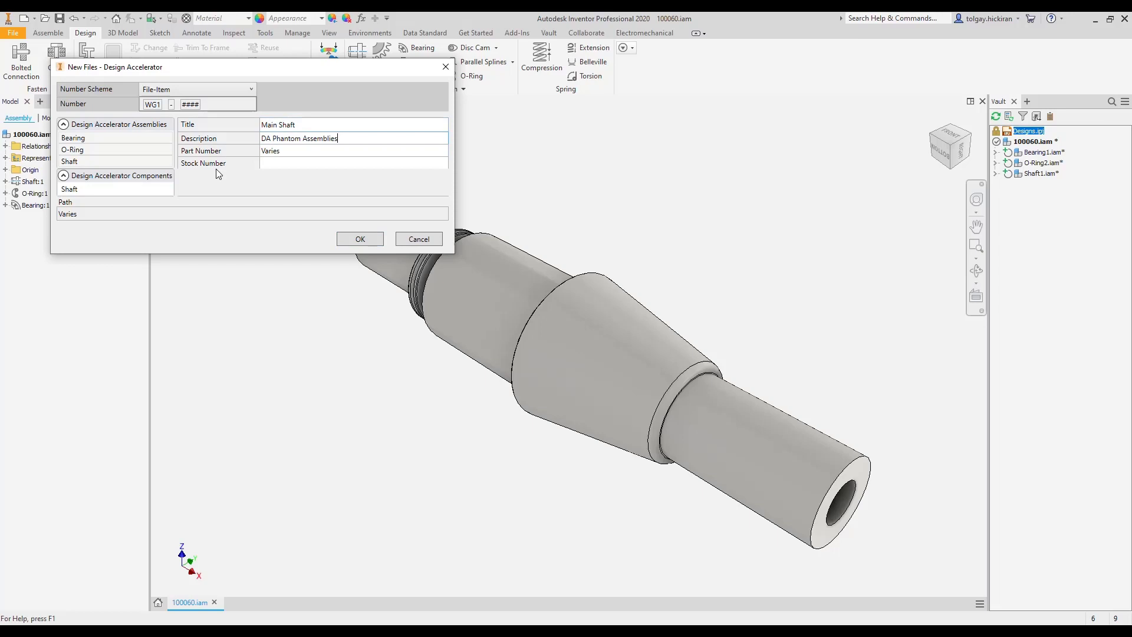
# Title the Shaft component 'Main Shaft' and upload the files to Vault
pyautogui.click(146, 189)
pyautogui.click(289, 123)
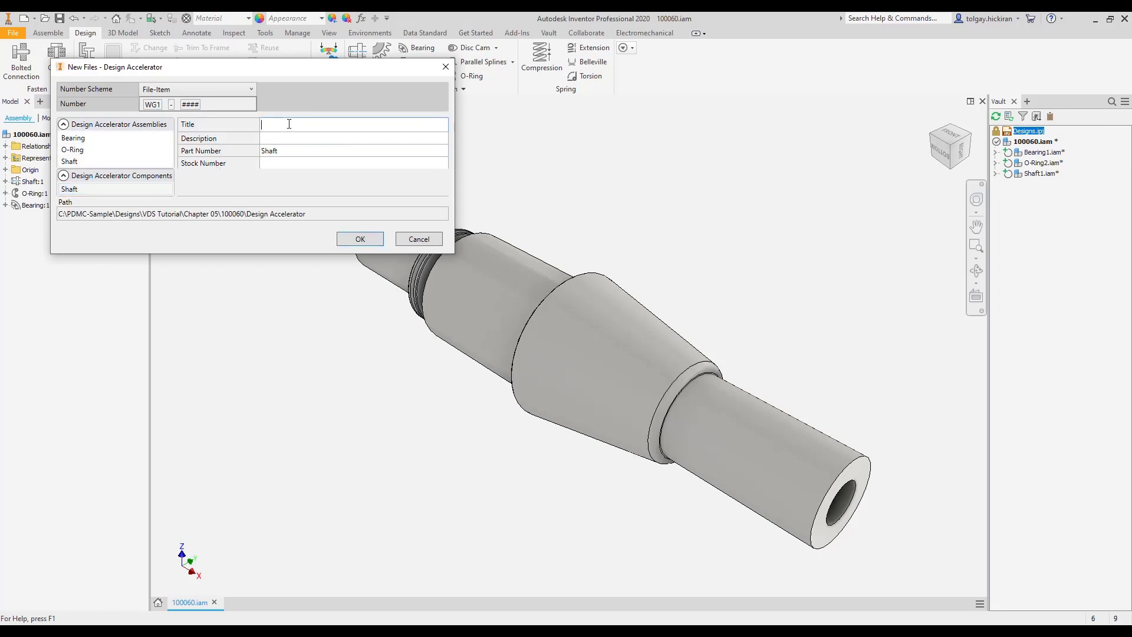
pyautogui.write('Main Shaft')
pyautogui.click(372, 240)
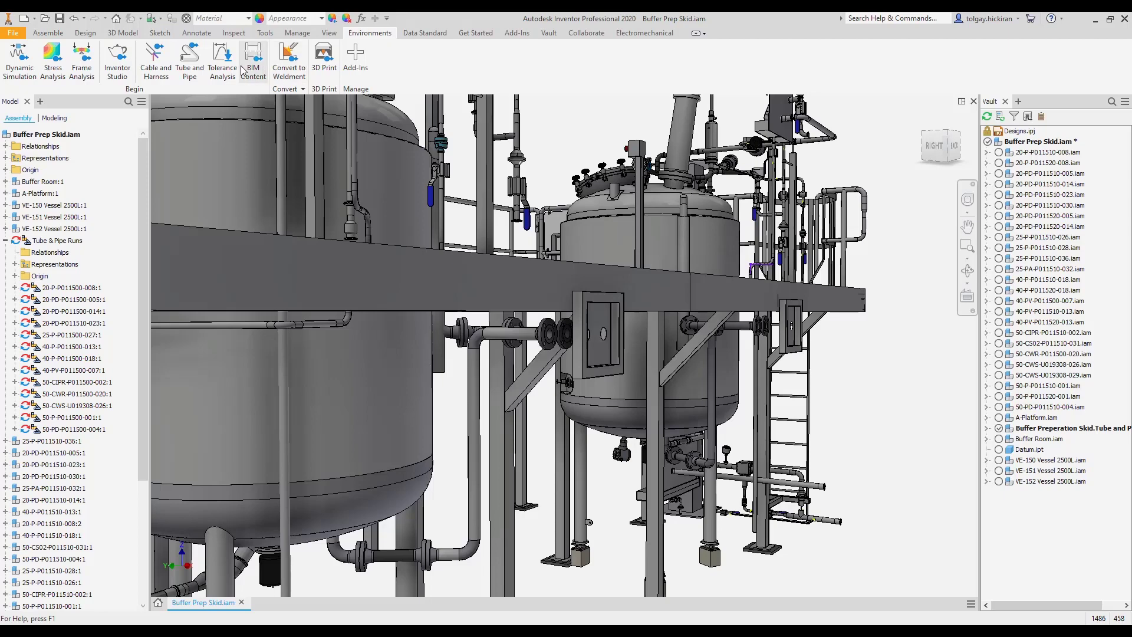
# Create a new pipe run and route in Buffer Prep Skid, keeping the default names
pyautogui.click(190, 59)
pyautogui.click(302, 181)
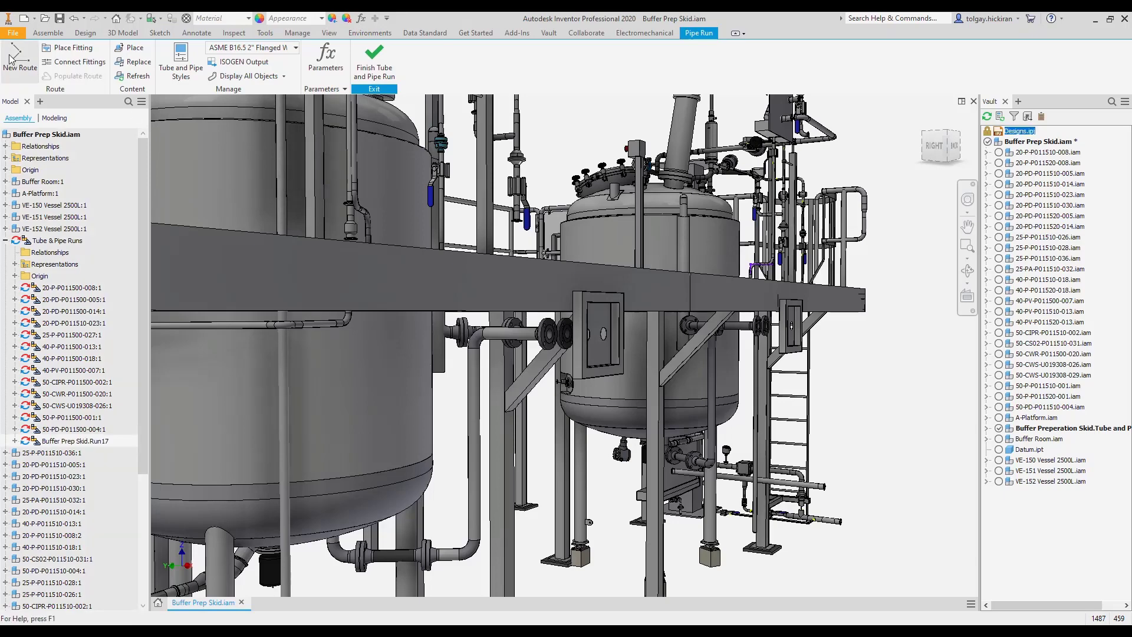
pyautogui.click(21, 62)
pyautogui.click(298, 181)
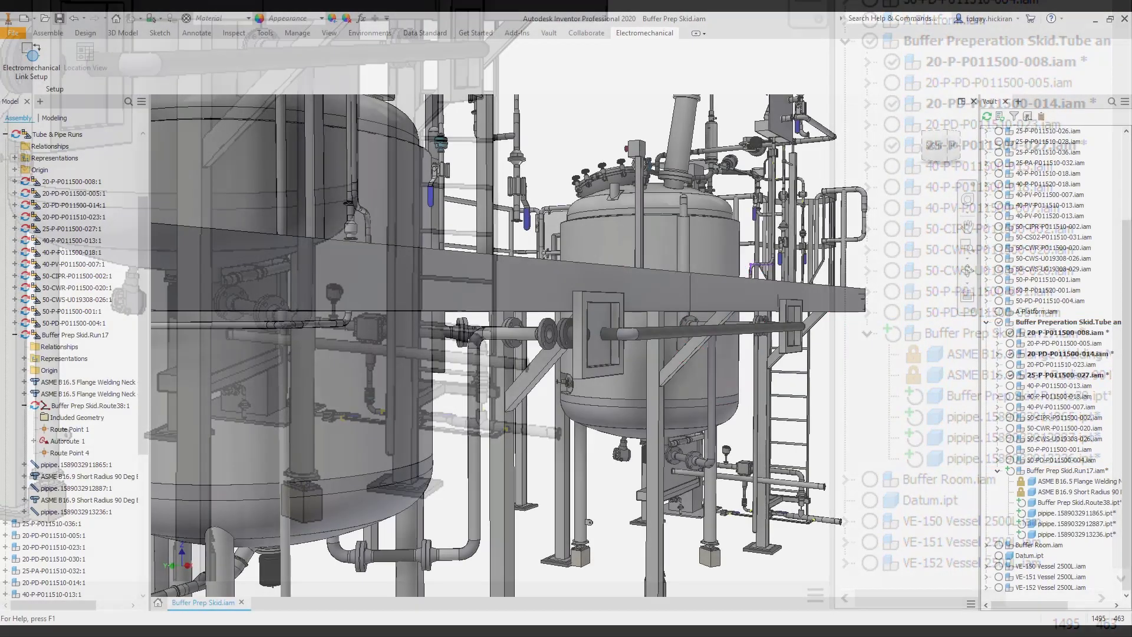
# Save with File-Item numbering, titling the run 'Pipe Run 1021' with description 'Clean Water System'
pyautogui.click(60, 18)
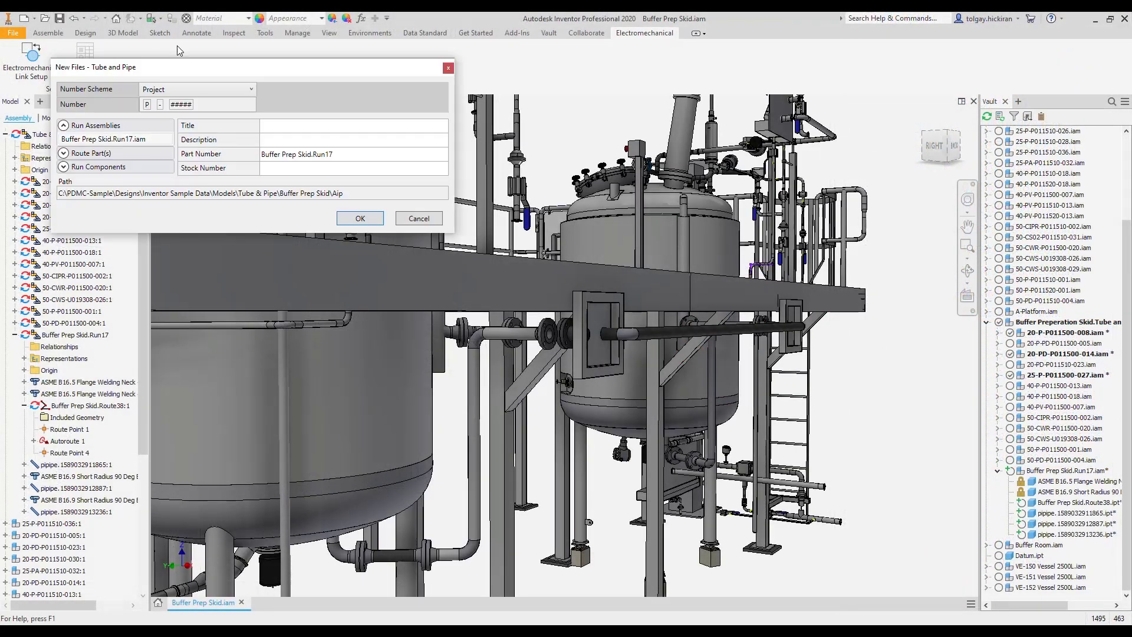
pyautogui.click(235, 90)
pyautogui.click(216, 113)
pyautogui.click(151, 153)
pyautogui.click(156, 182)
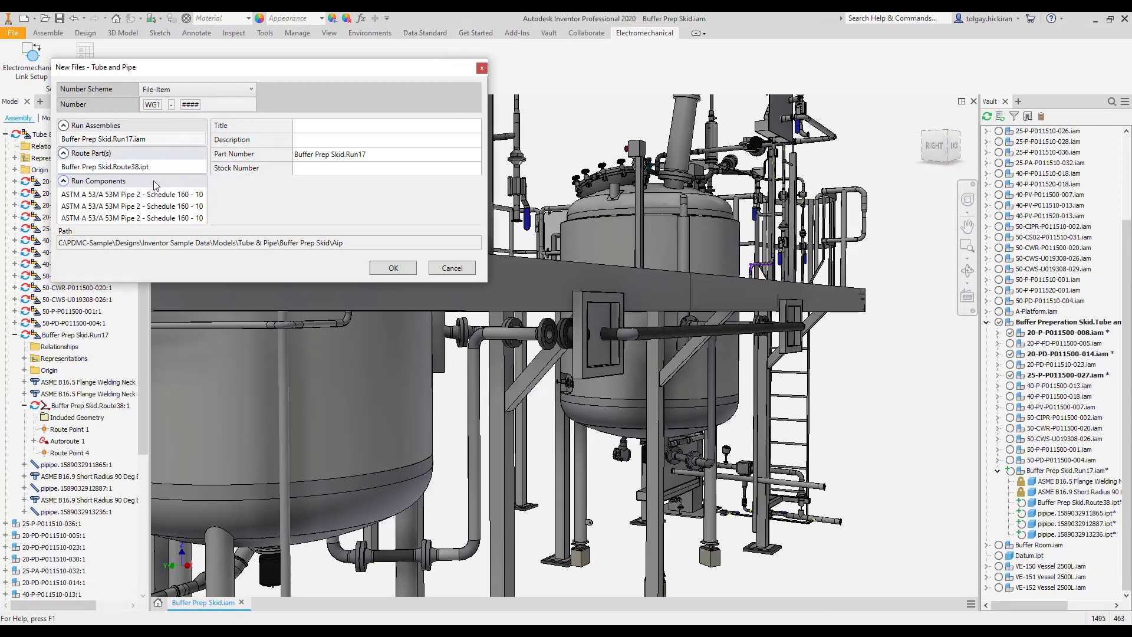
pyautogui.click(312, 126)
pyautogui.write('Pipe Run 1021')
pyautogui.press('Tab')
pyautogui.write('Clea')
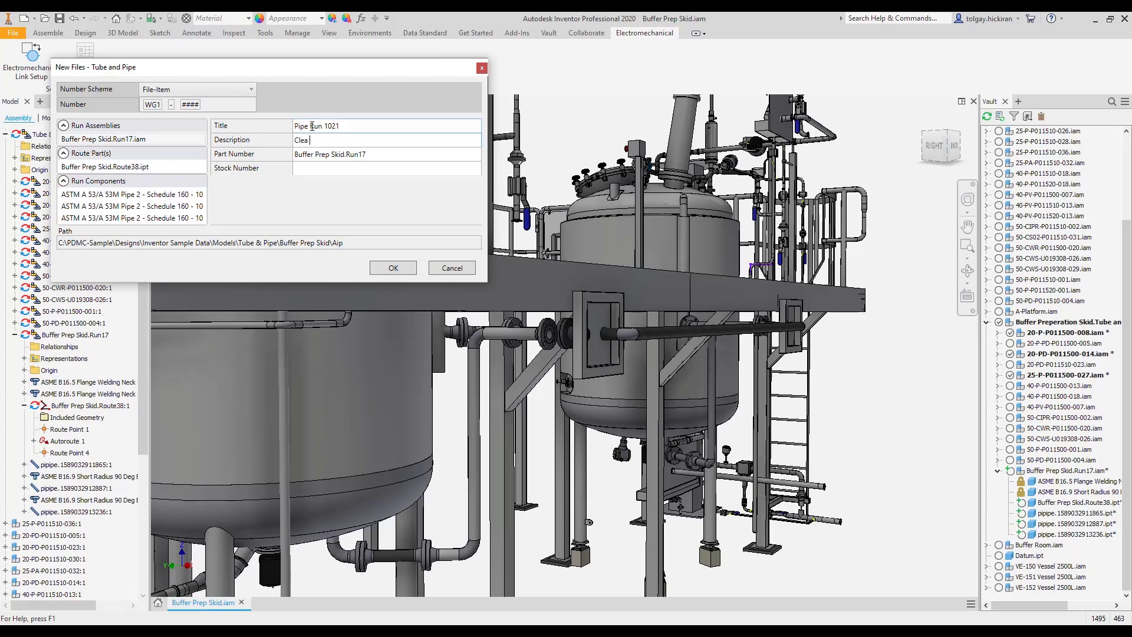
pyautogui.write('n Water System')
# Title route part Route38 'Pipe Run 1021' with description 'Clean Water System'
pyautogui.click(195, 166)
pyautogui.click(319, 124)
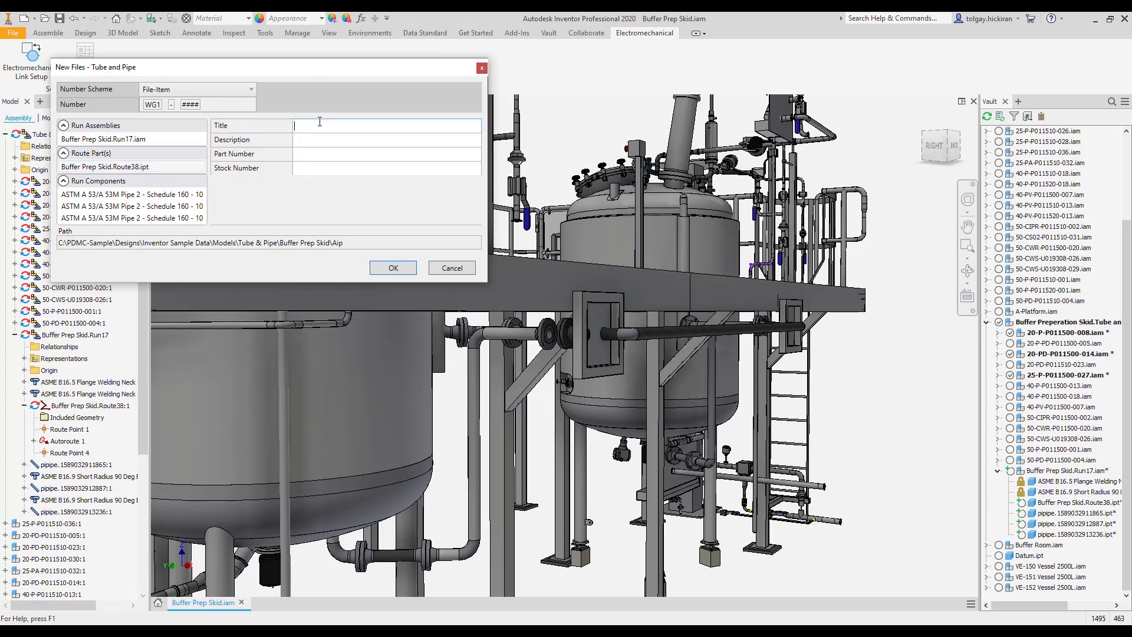
pyautogui.write('Pip')
pyautogui.write('ie')
pyautogui.press('BackSpace')
pyautogui.press('BackSpace')
pyautogui.write('e Run 1021')
pyautogui.press('Tab')
pyautogui.write('Clean Water System')
# Title the three run components 'Welded Run 1021-01' and confirm the new files
pyautogui.click(176, 194)
pyautogui.keyDown('shift'); pyautogui.click(174, 218); pyautogui.keyUp('shift')
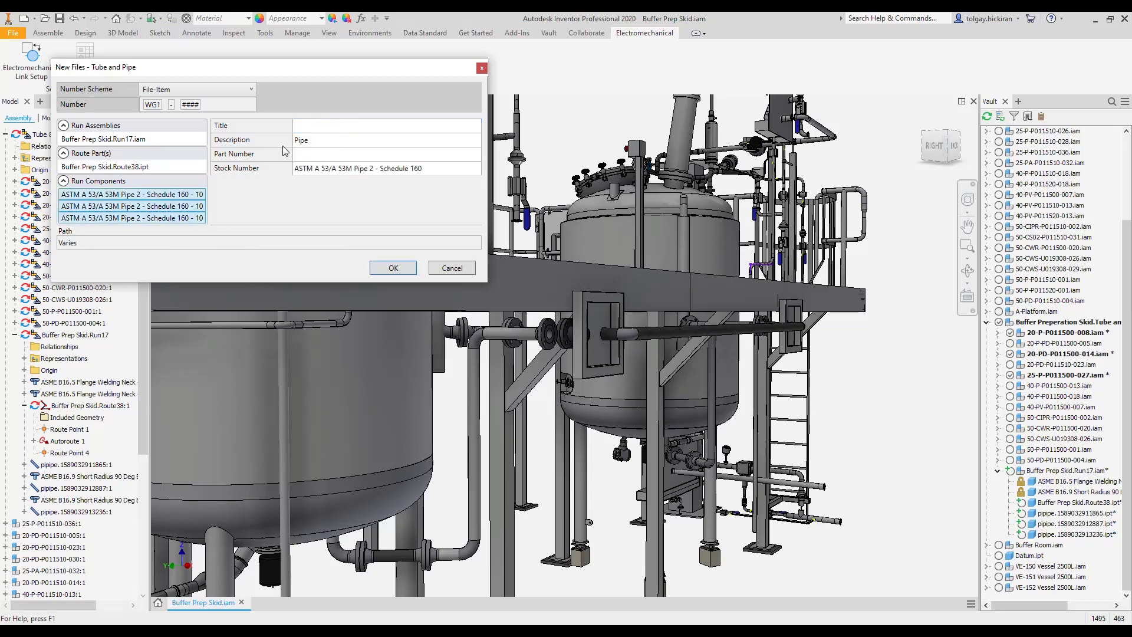
pyautogui.click(321, 124)
pyautogui.write('Weld')
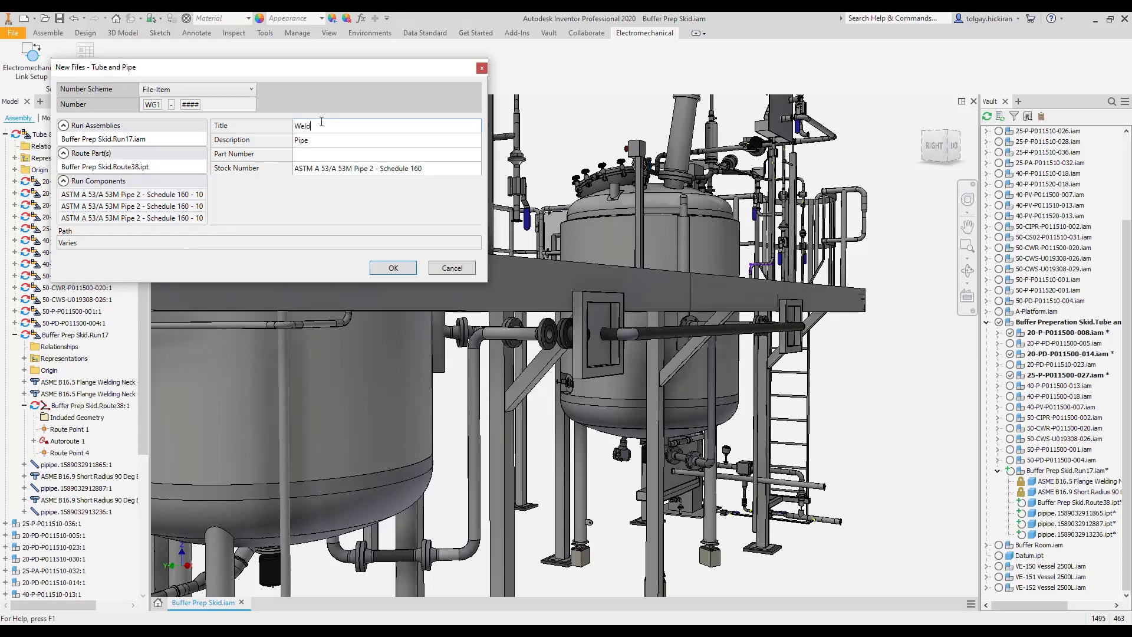
pyautogui.write('ed Run 1021-01')
pyautogui.click(411, 272)
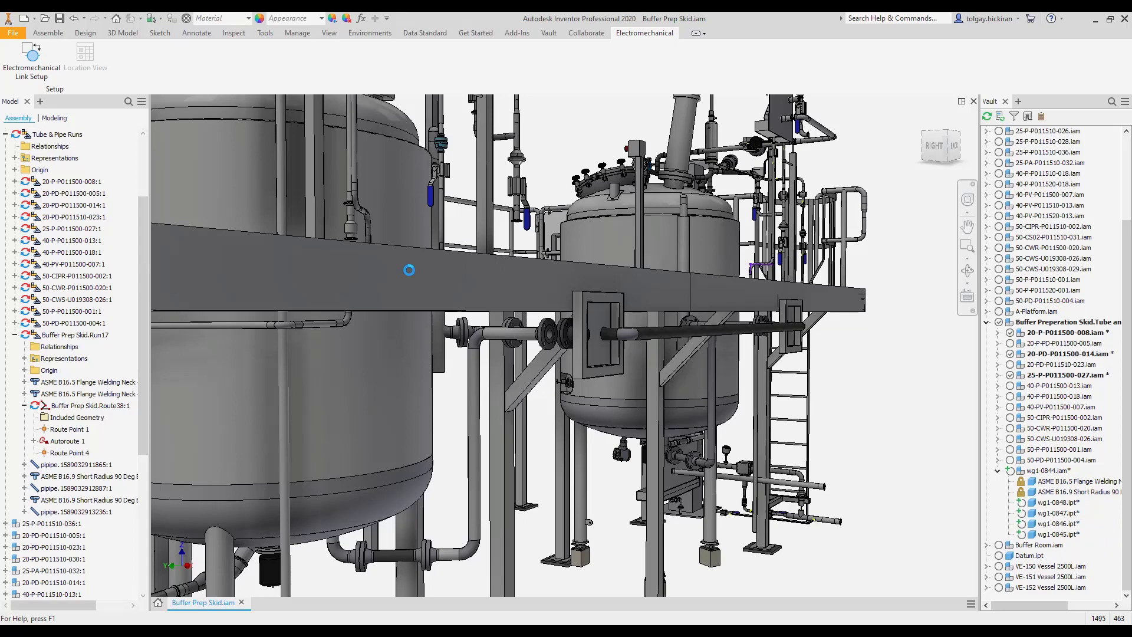
# Save every file of the skid assembly using Yes to All
pyautogui.click(628, 380)
pyautogui.click(632, 270)
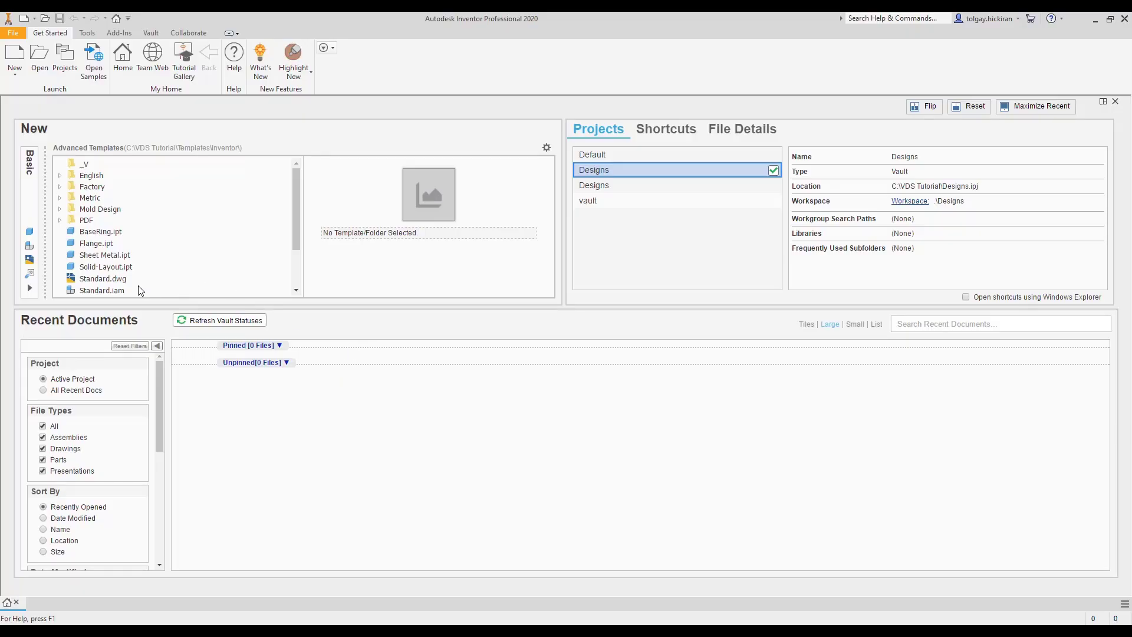
# Create an assembly from the Standard.iam template and start an in-place component
pyautogui.click(114, 288)
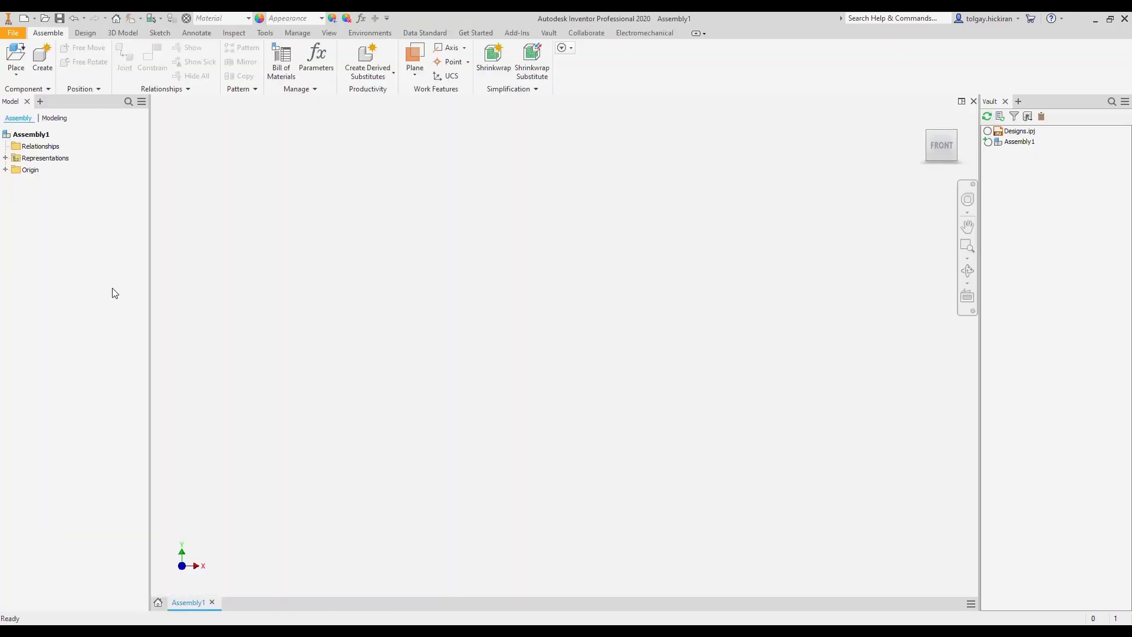
pyautogui.click(41, 65)
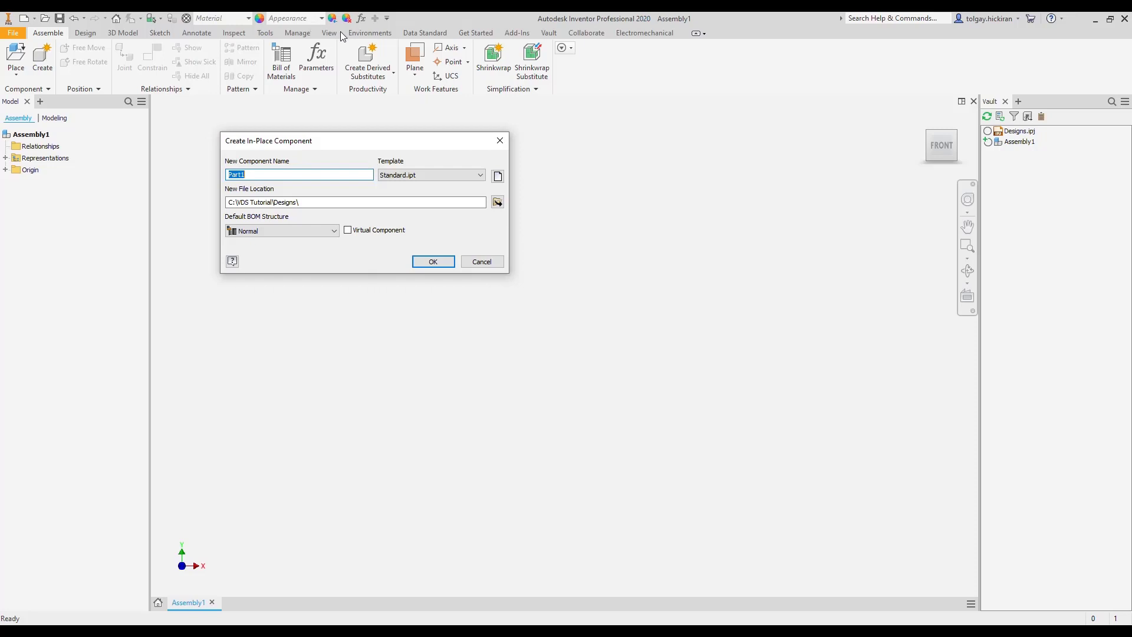
# Create Part1 from the BaseRing.ipt template, return to the home view, and finish the edit
pyautogui.click(472, 176)
pyautogui.click(466, 186)
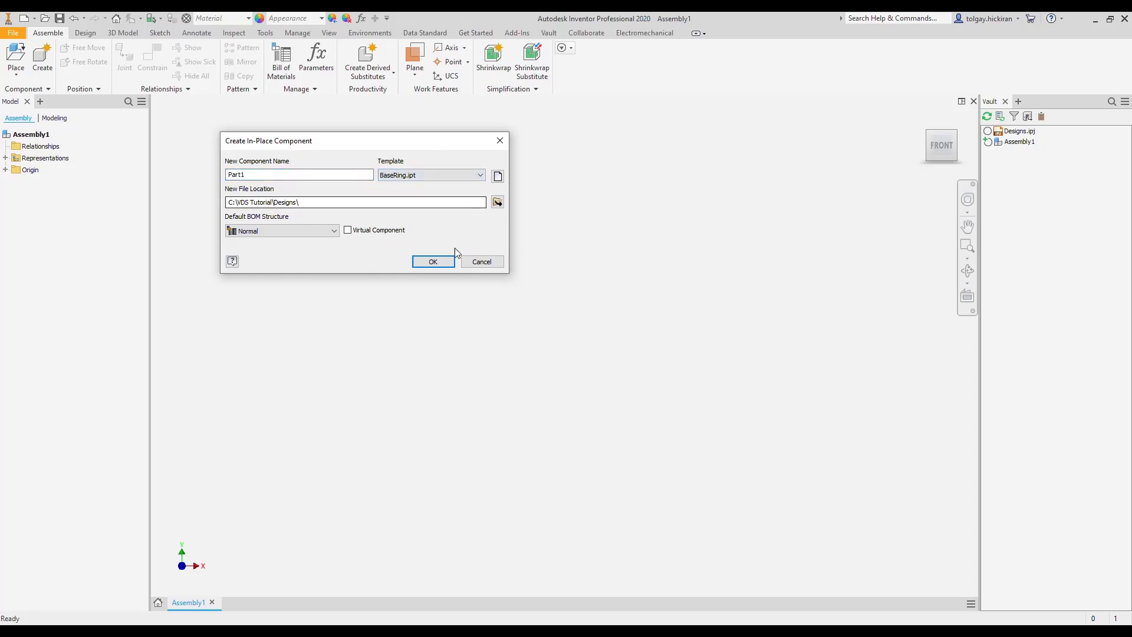
pyautogui.click(452, 263)
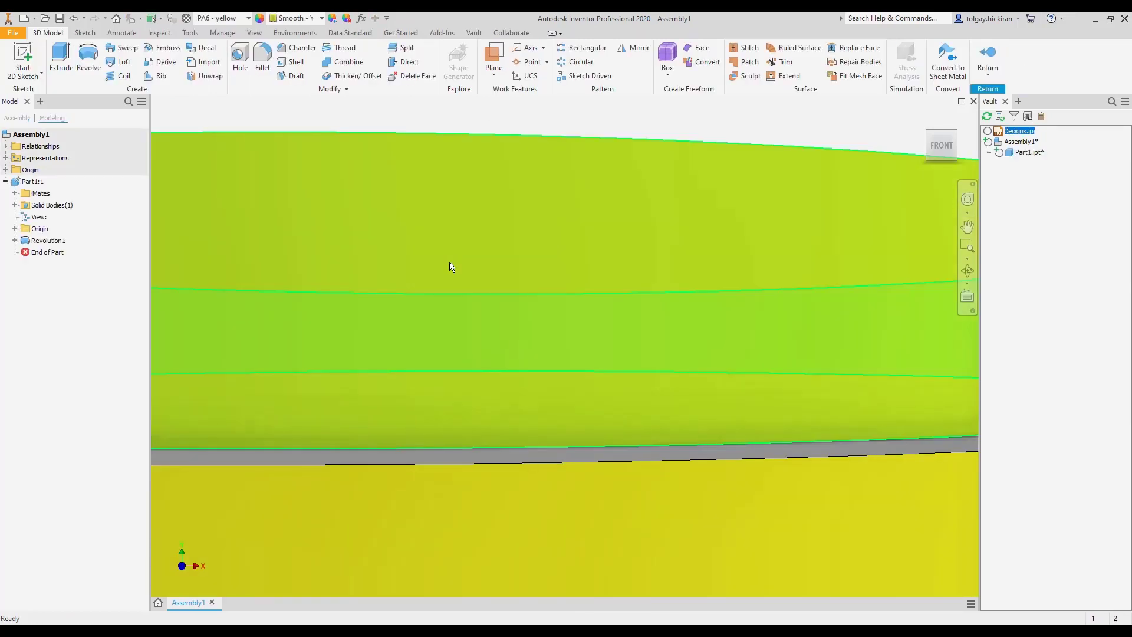
pyautogui.press('F6')
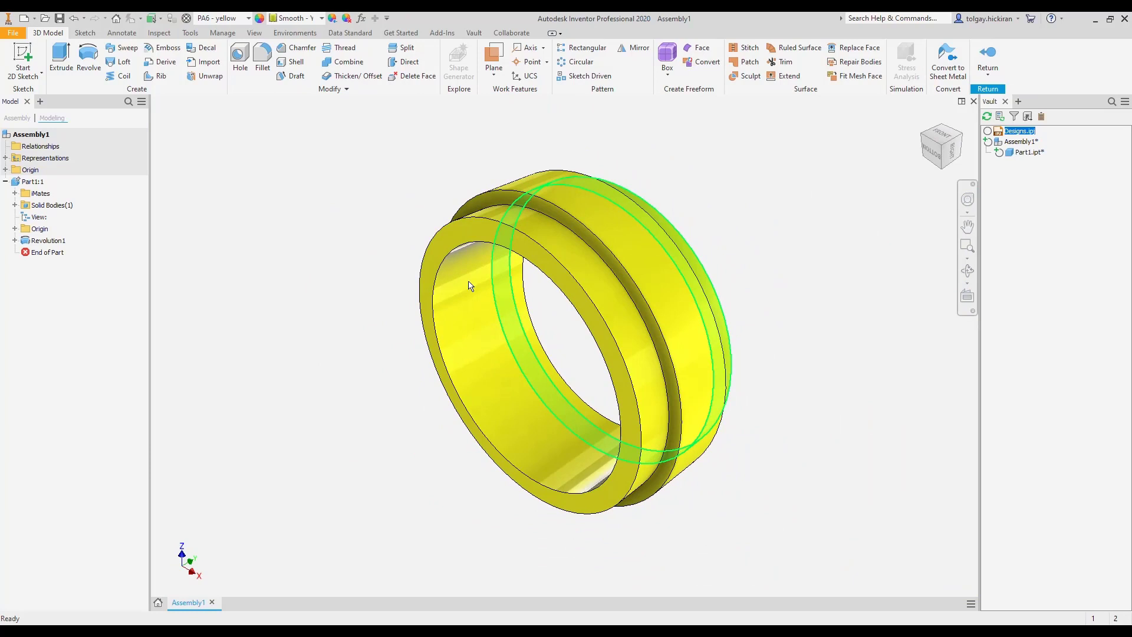
pyautogui.rightClick(342, 323)
pyautogui.click(341, 355)
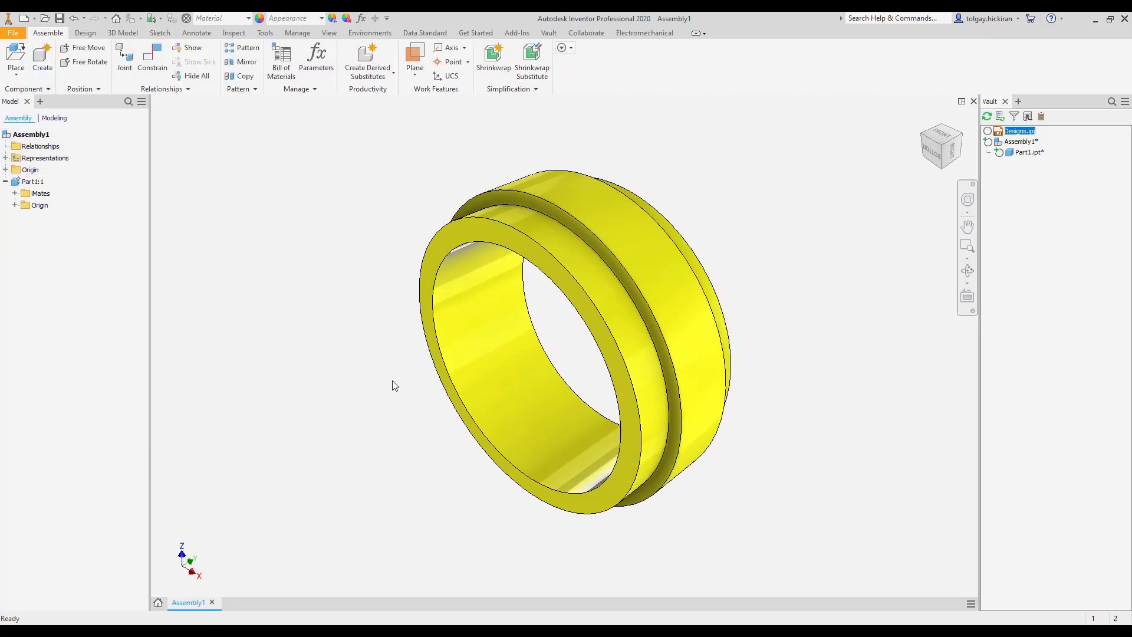
# Start saving the new assembly and file it under the Chapter 05 Vault folder
pyautogui.click(63, 22)
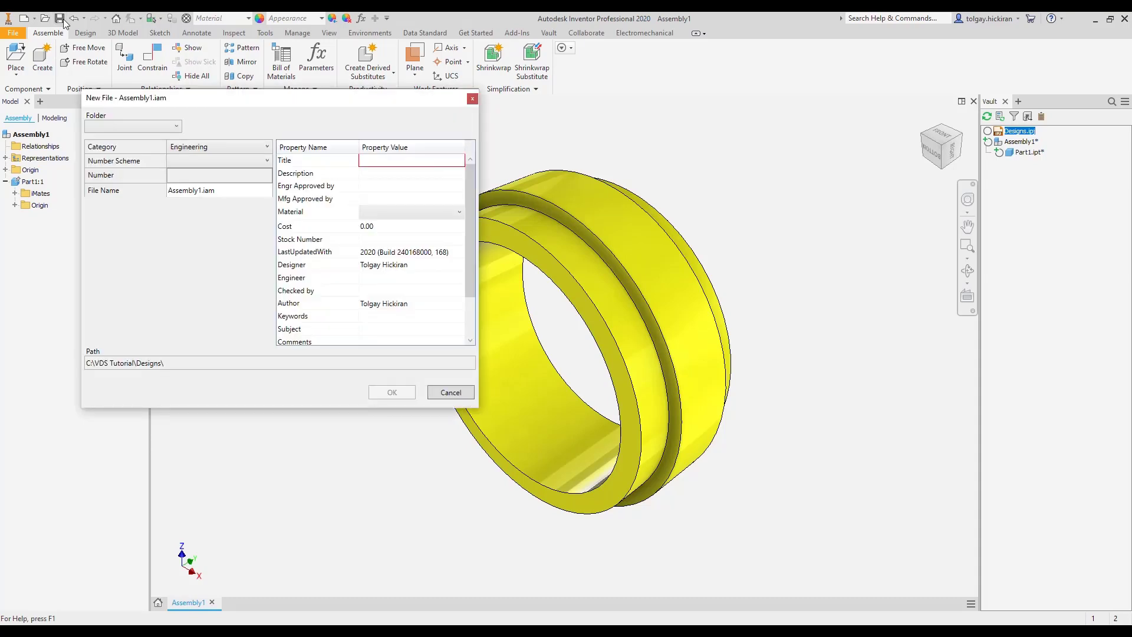
pyautogui.click(176, 128)
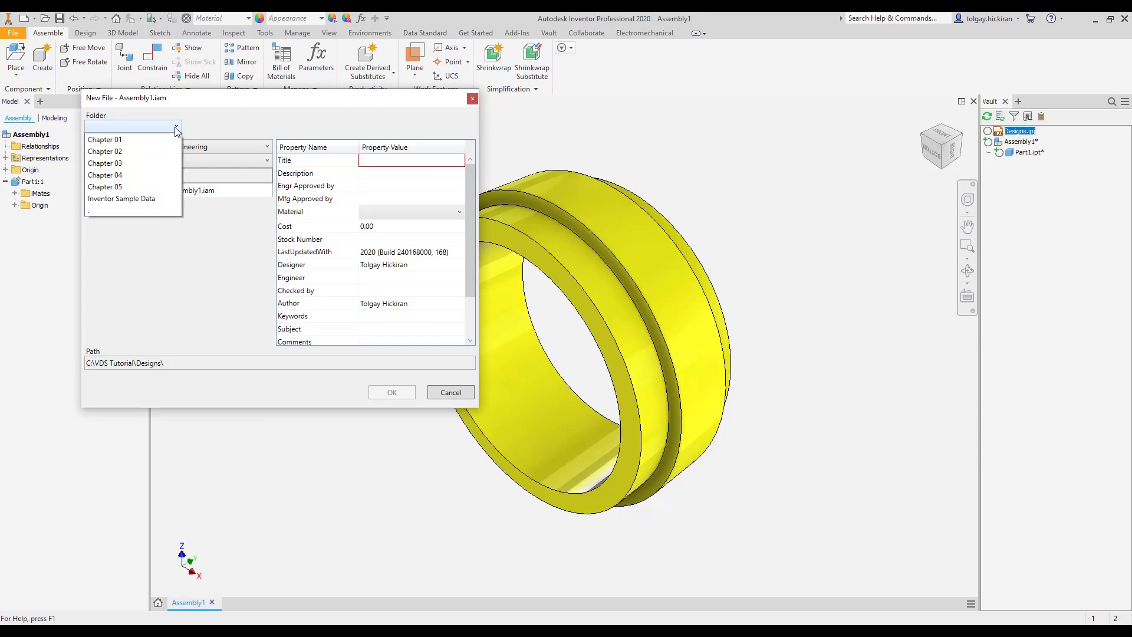
pyautogui.click(171, 186)
pyautogui.click(222, 254)
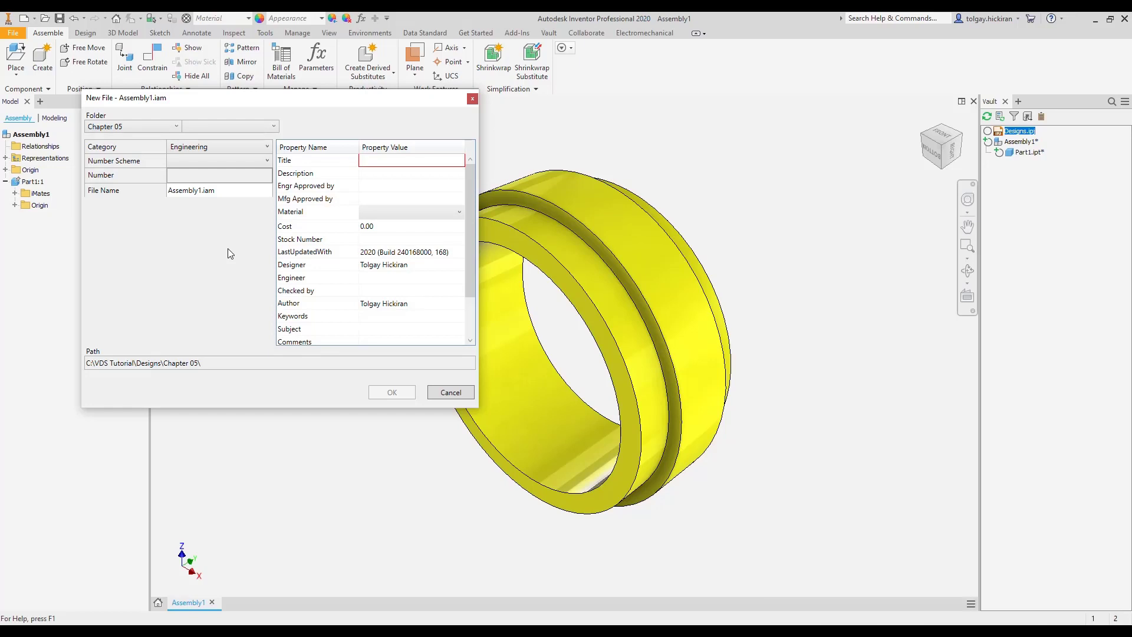
# Use the Engineering number scheme and category, title the assembly 'Compensator', and confirm
pyautogui.click(239, 161)
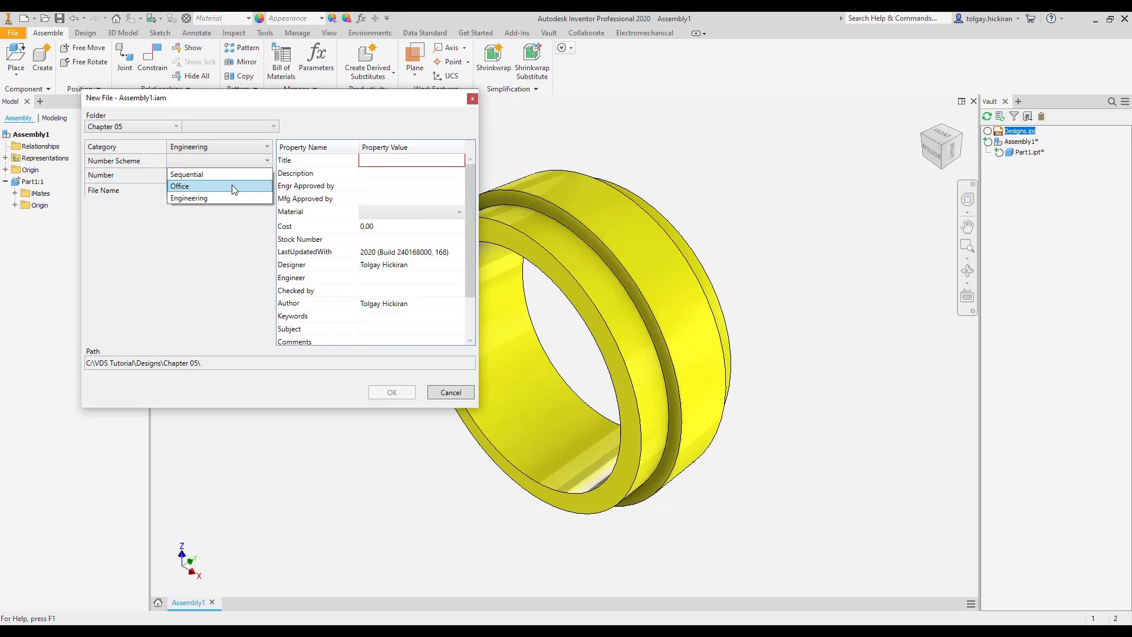
pyautogui.click(232, 198)
pyautogui.click(249, 148)
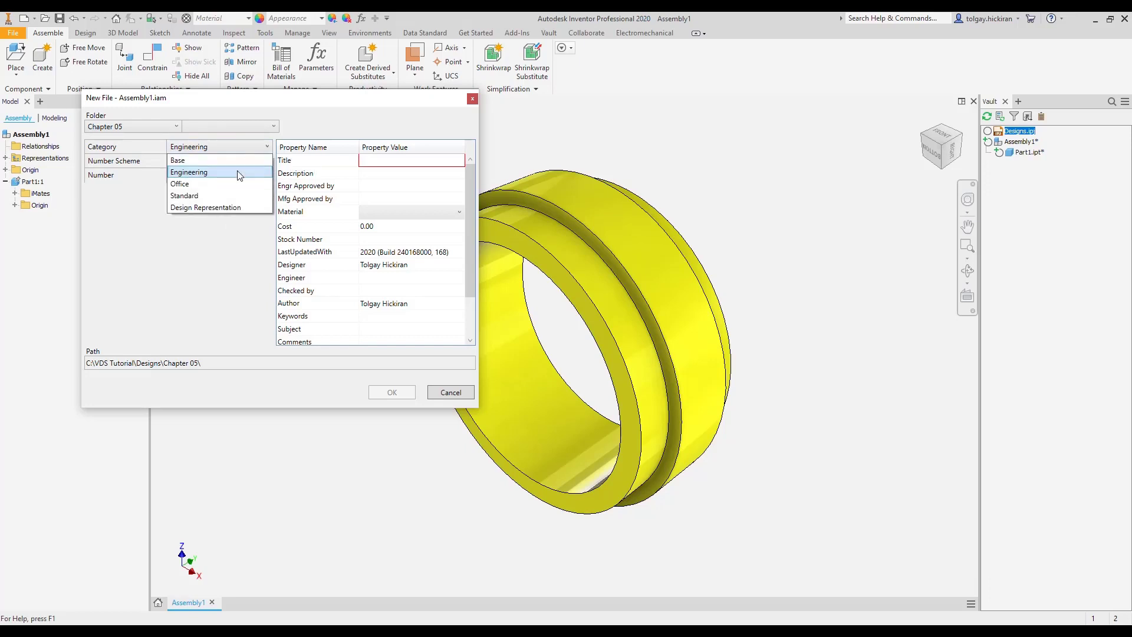
pyautogui.click(238, 171)
pyautogui.click(238, 149)
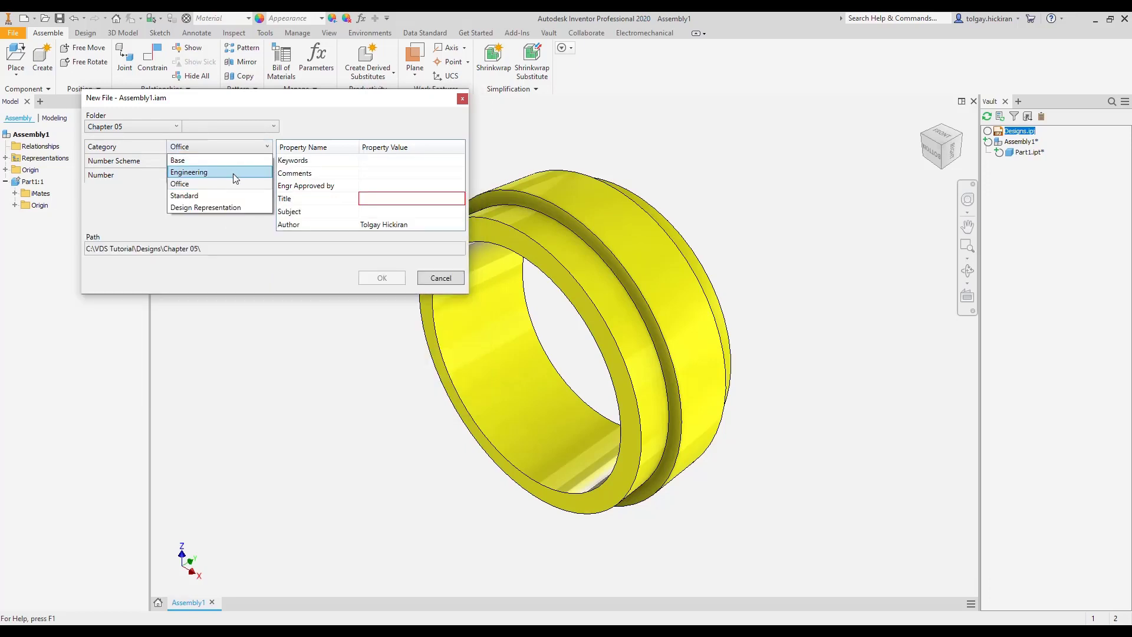
pyautogui.click(233, 173)
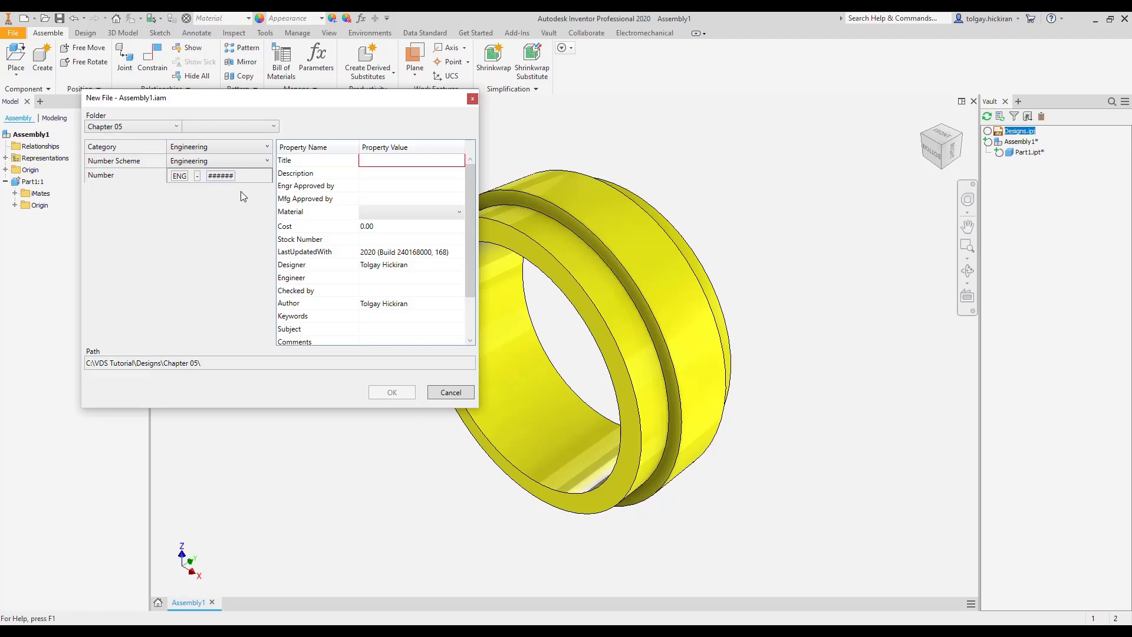
pyautogui.click(376, 163)
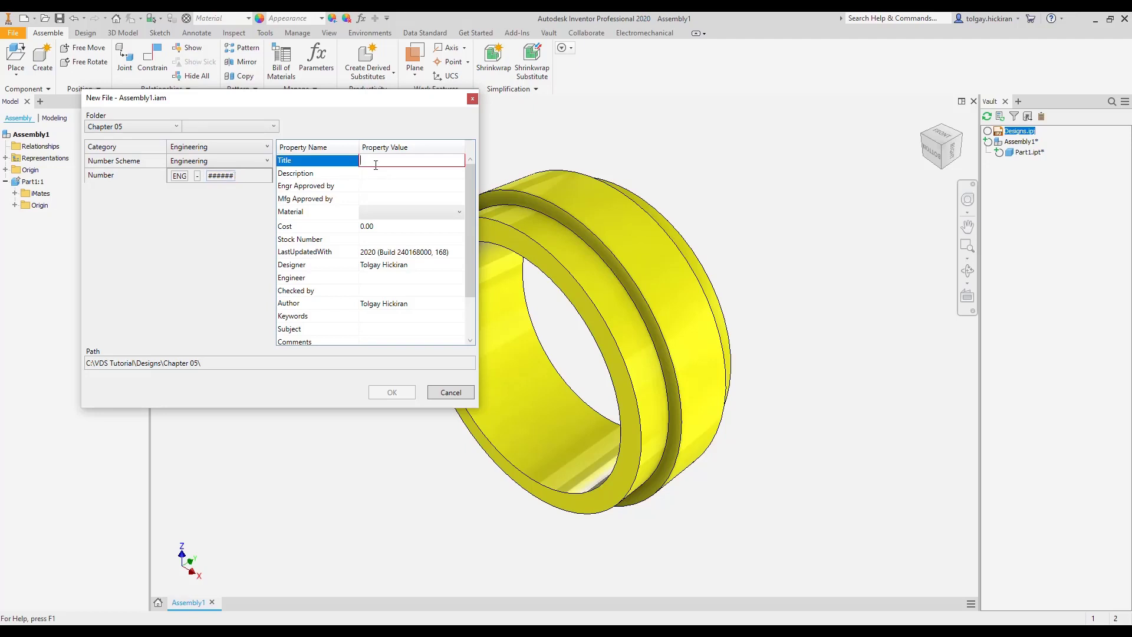
pyautogui.write('Compensator')
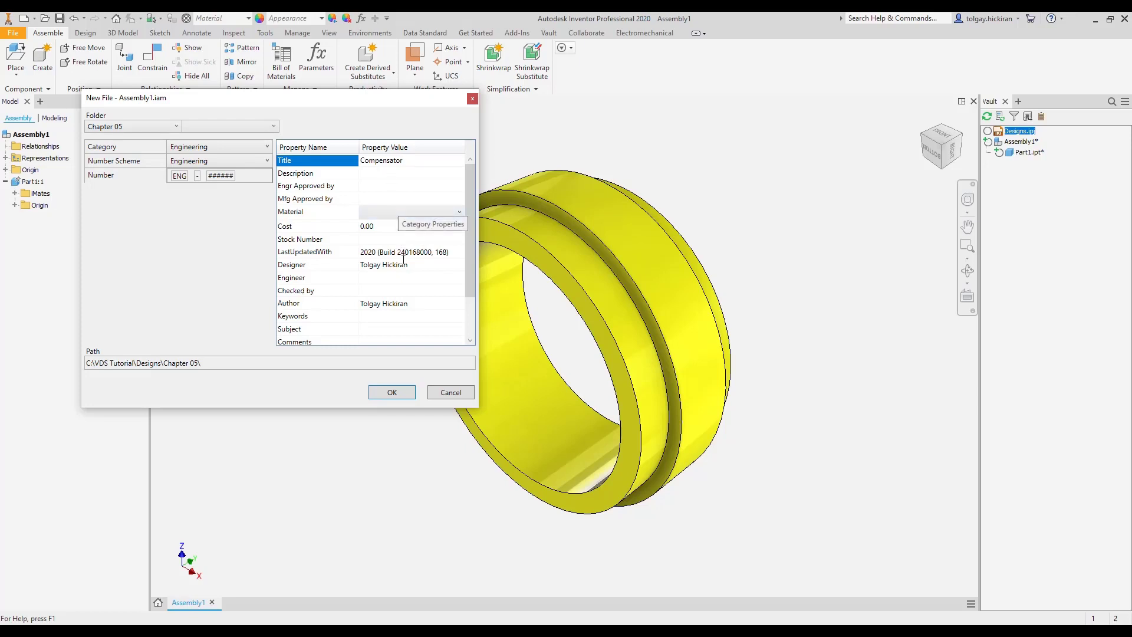
pyautogui.click(392, 393)
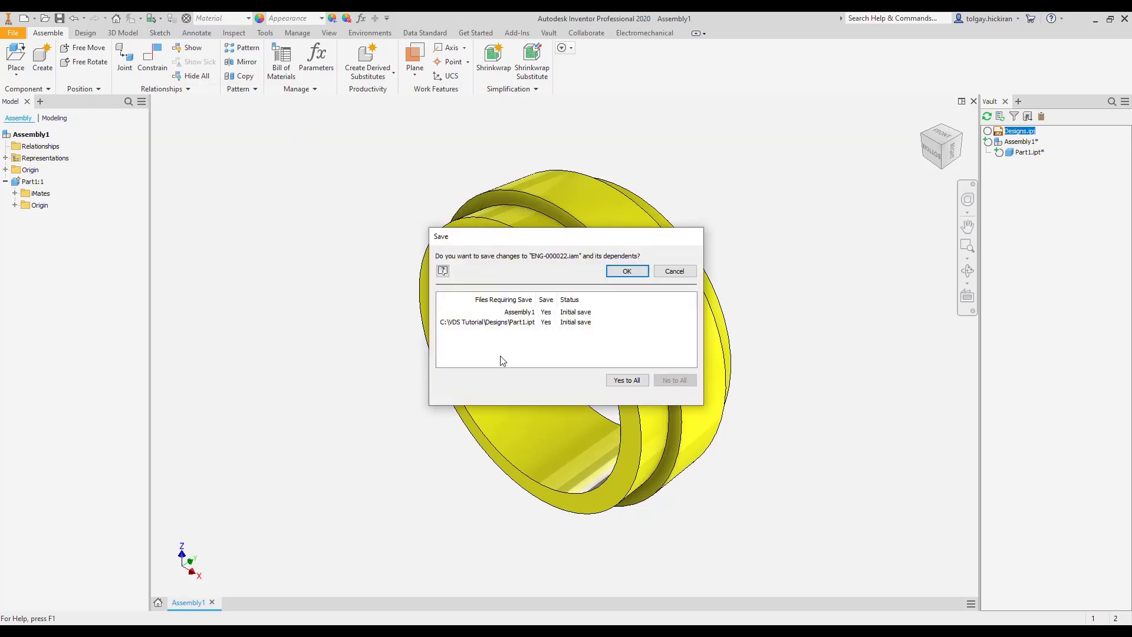
# Save the base ring part in Chapter 05 with Engineering numbering and PC/ABS Plastic material
pyautogui.click(626, 272)
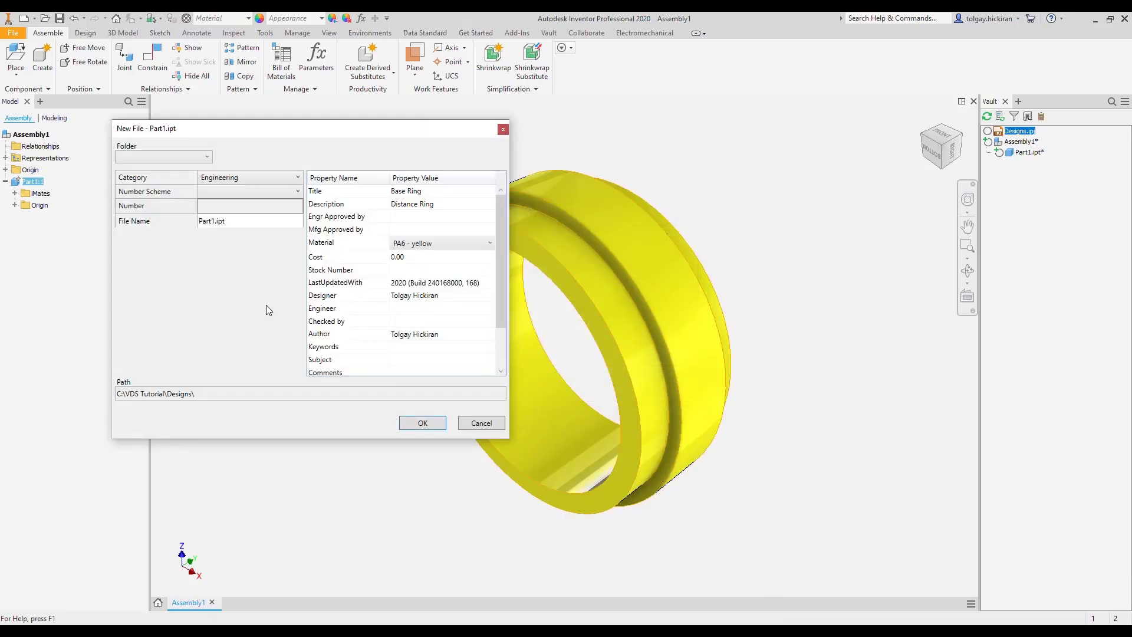
pyautogui.click(208, 158)
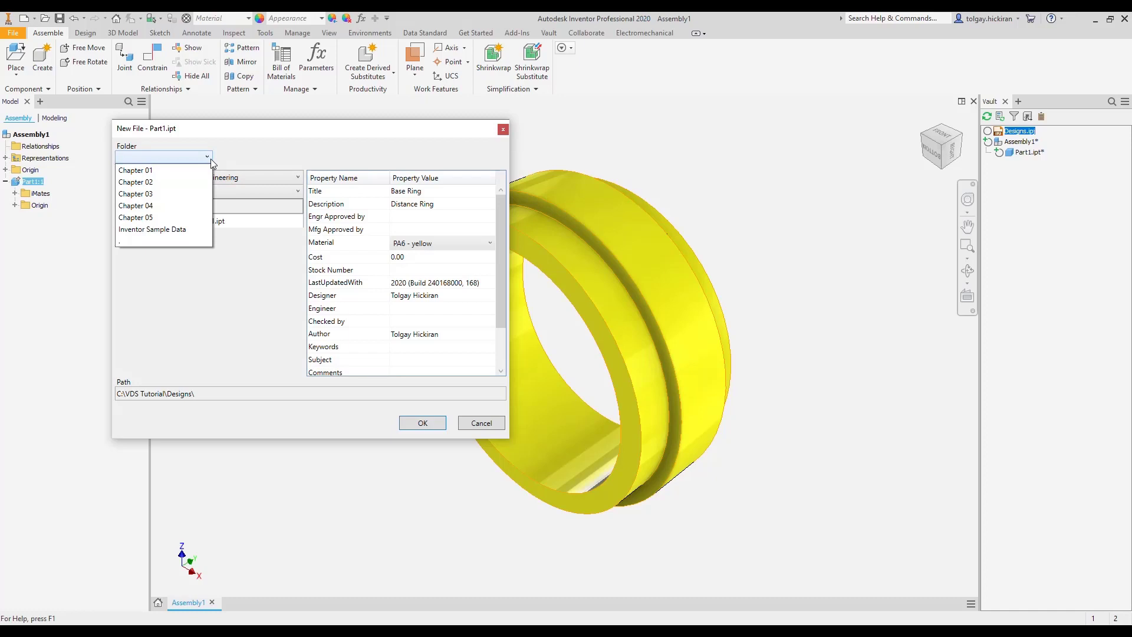
pyautogui.click(198, 218)
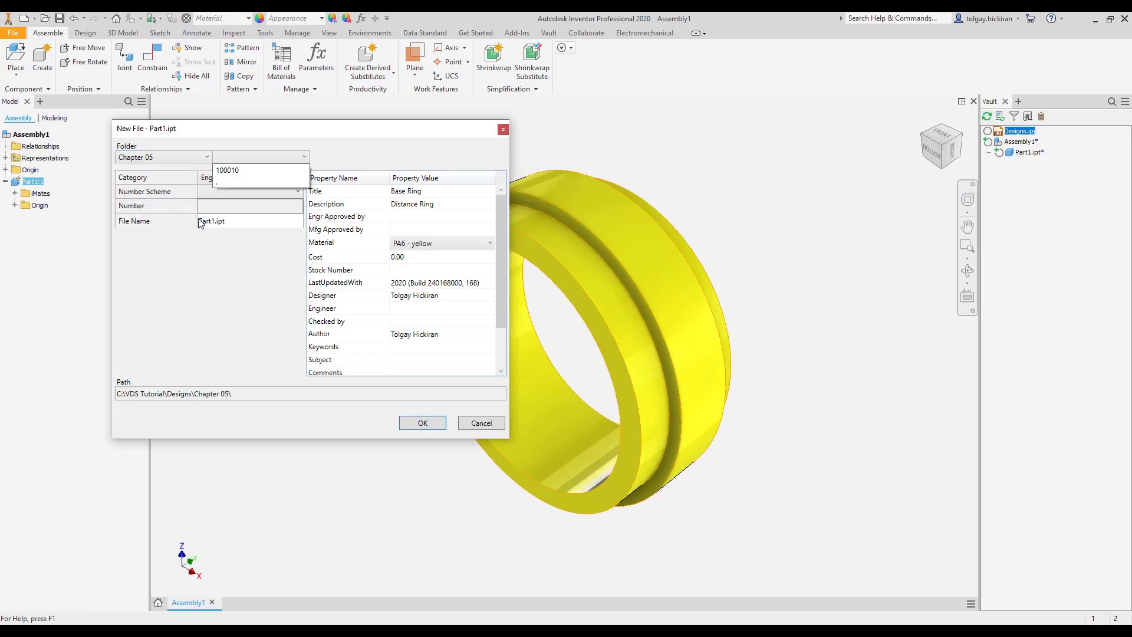
pyautogui.click(263, 194)
pyautogui.click(258, 230)
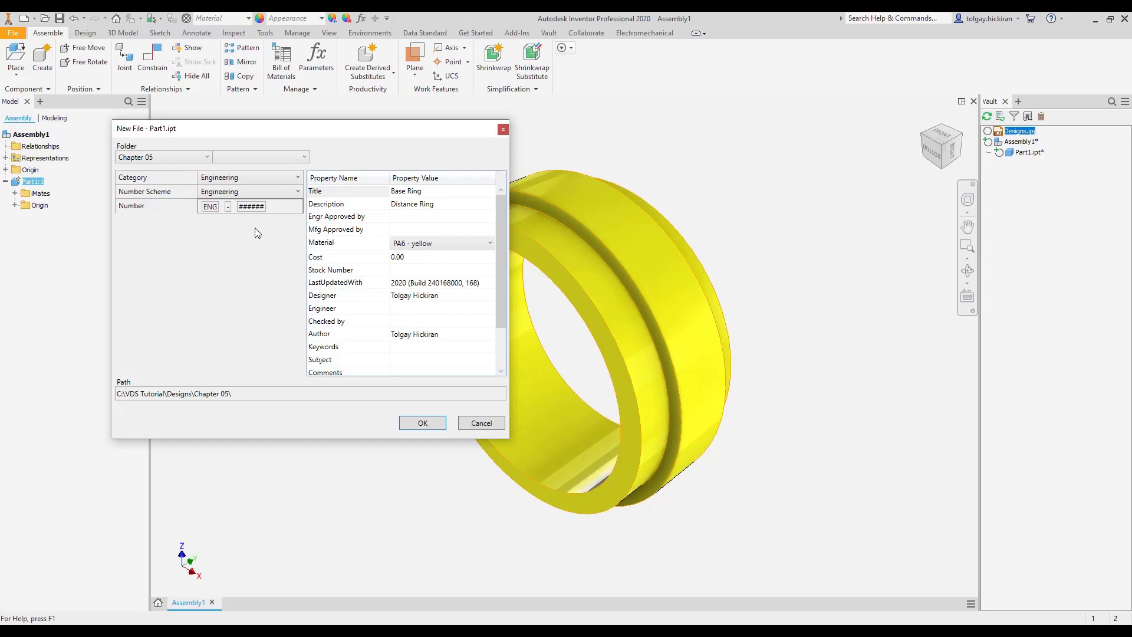
pyautogui.click(474, 246)
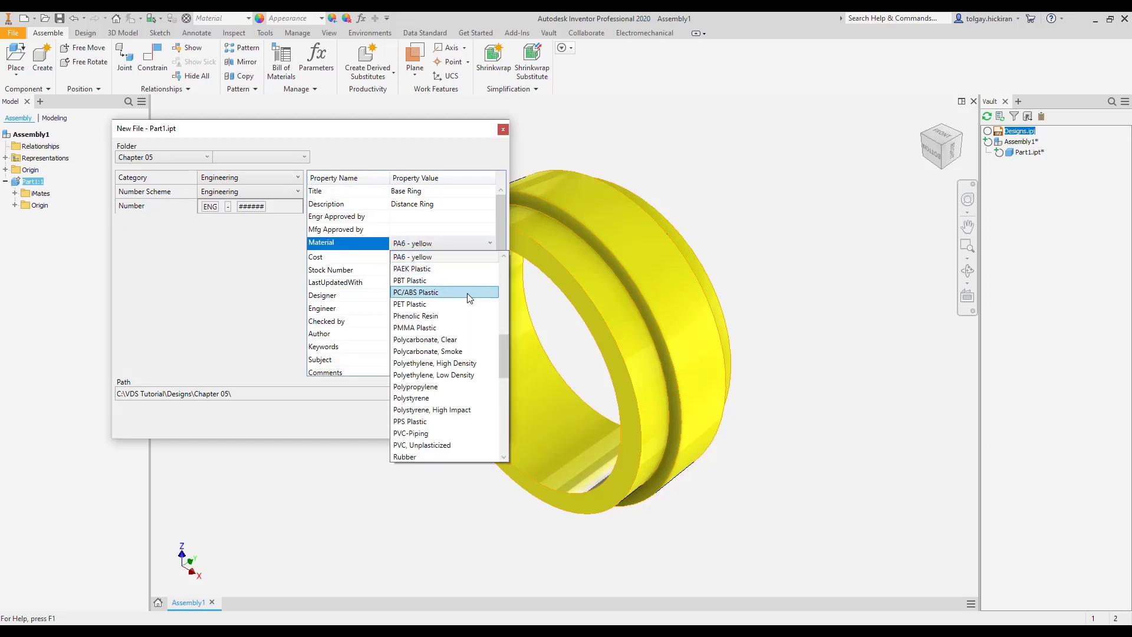
pyautogui.click(469, 295)
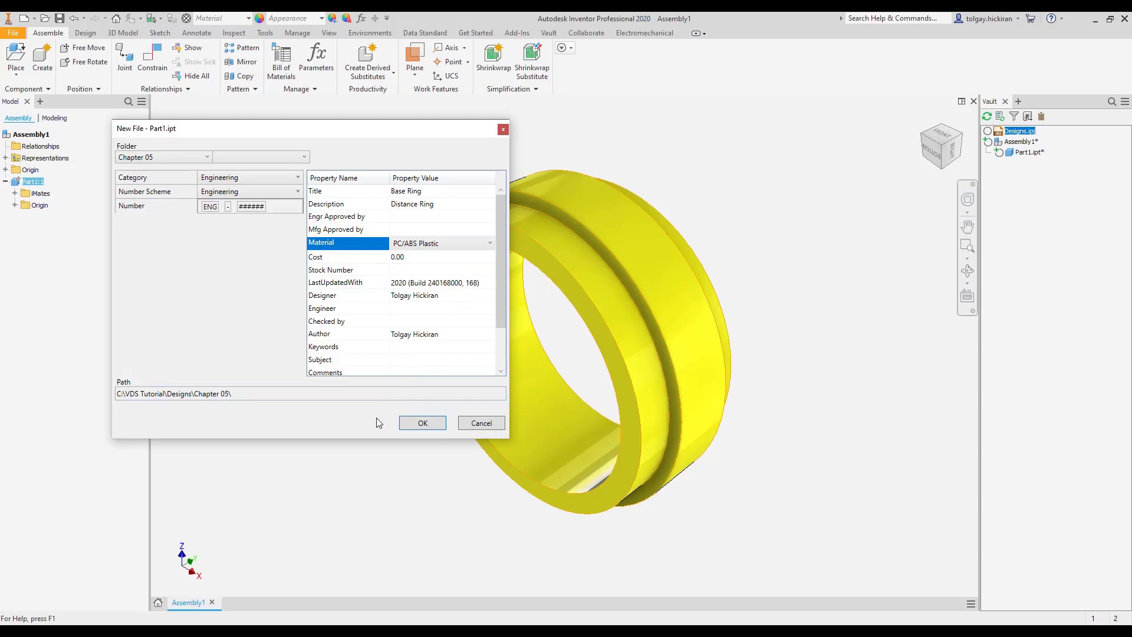
pyautogui.click(422, 422)
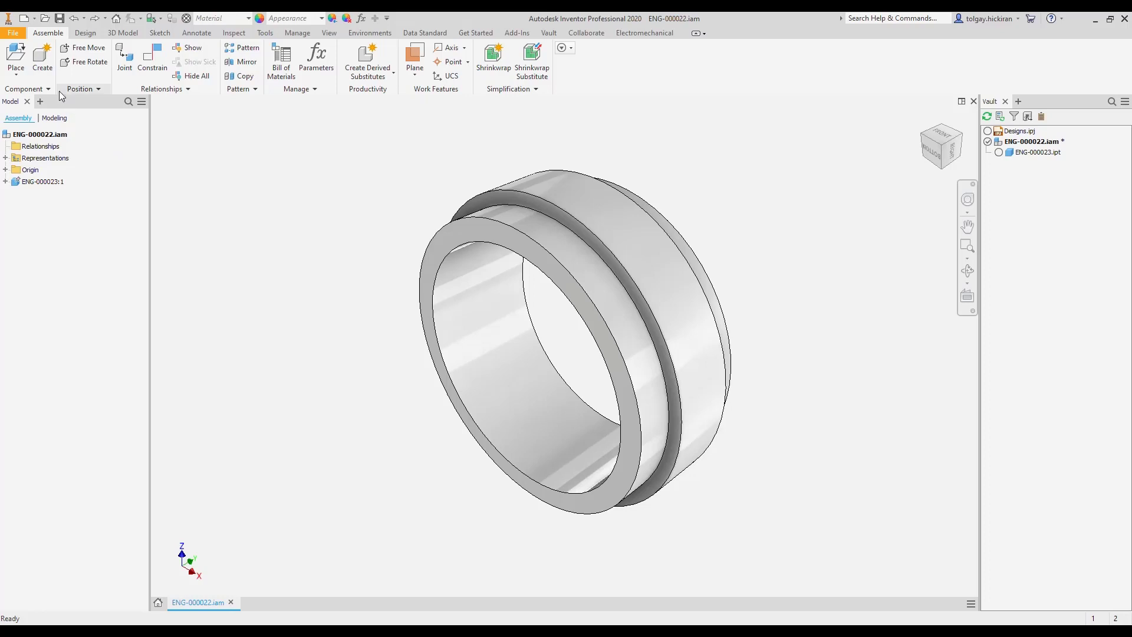
# Create a new in-place component from the Flange.ipt template on a picked plane
pyautogui.click(42, 59)
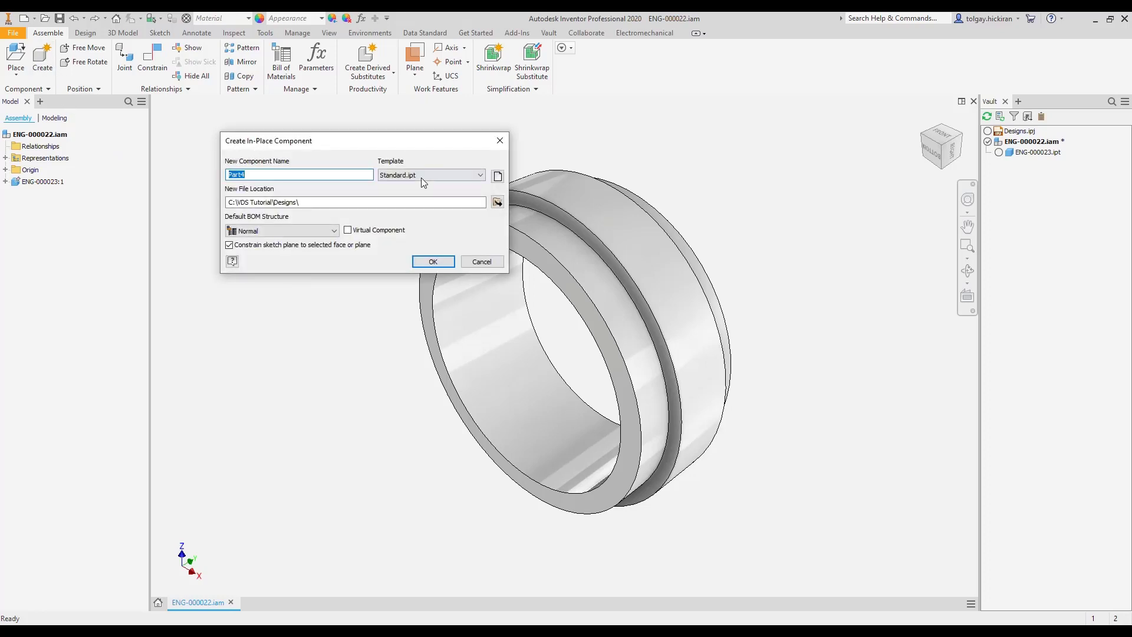
pyautogui.click(421, 176)
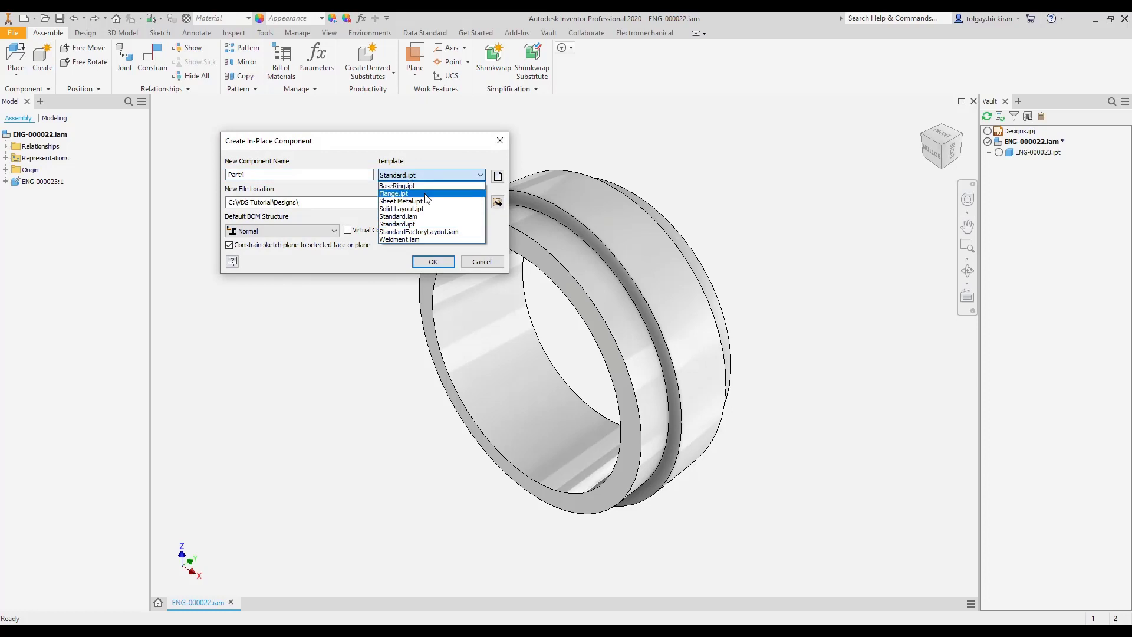
pyautogui.click(425, 194)
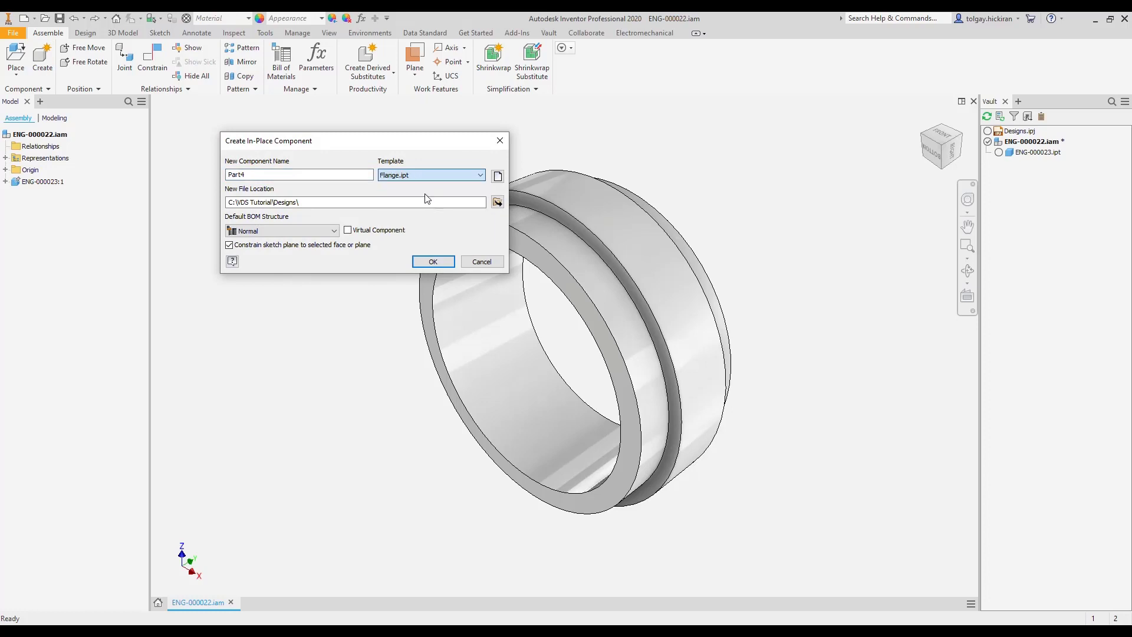
pyautogui.click(438, 263)
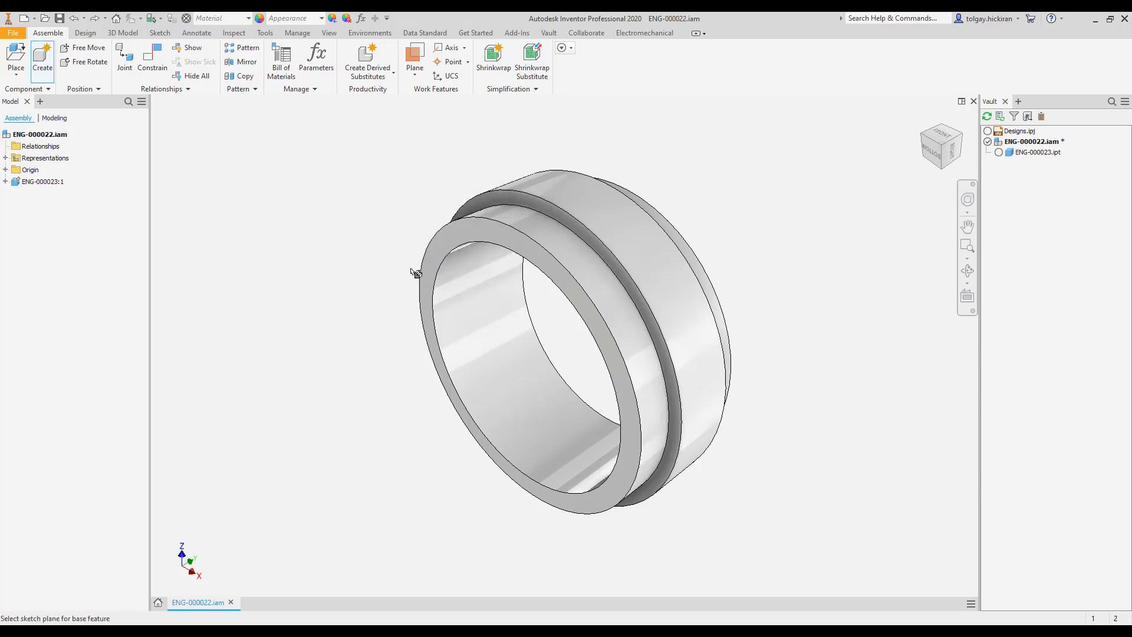
pyautogui.click(362, 276)
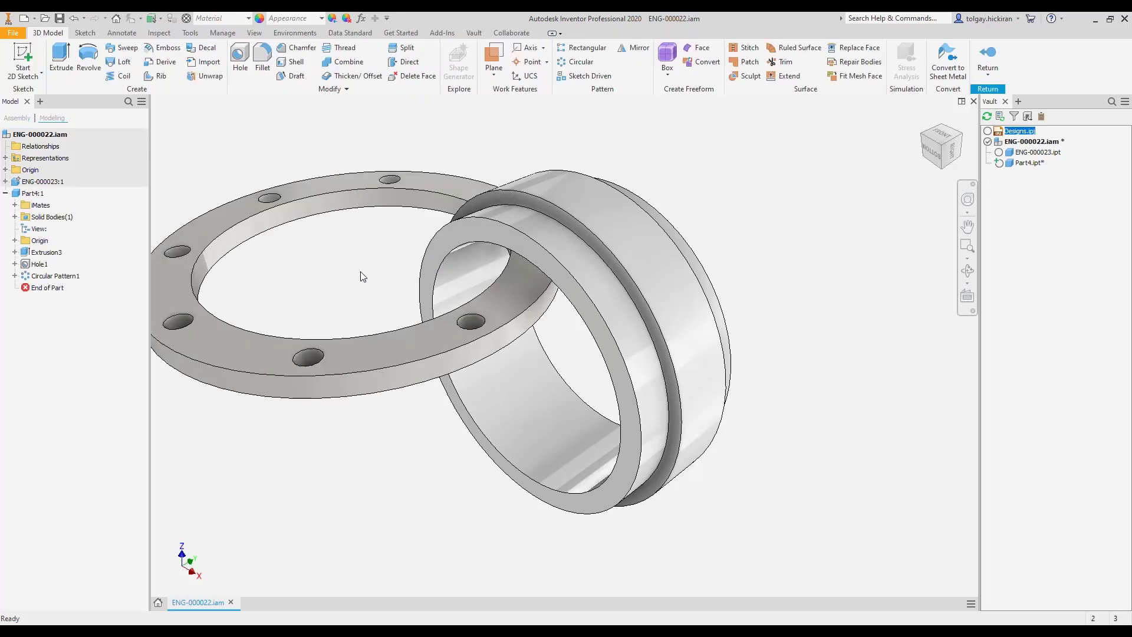
# Save the flange with the Engineering number scheme as ENG-000025 and finish editing it
pyautogui.click(60, 18)
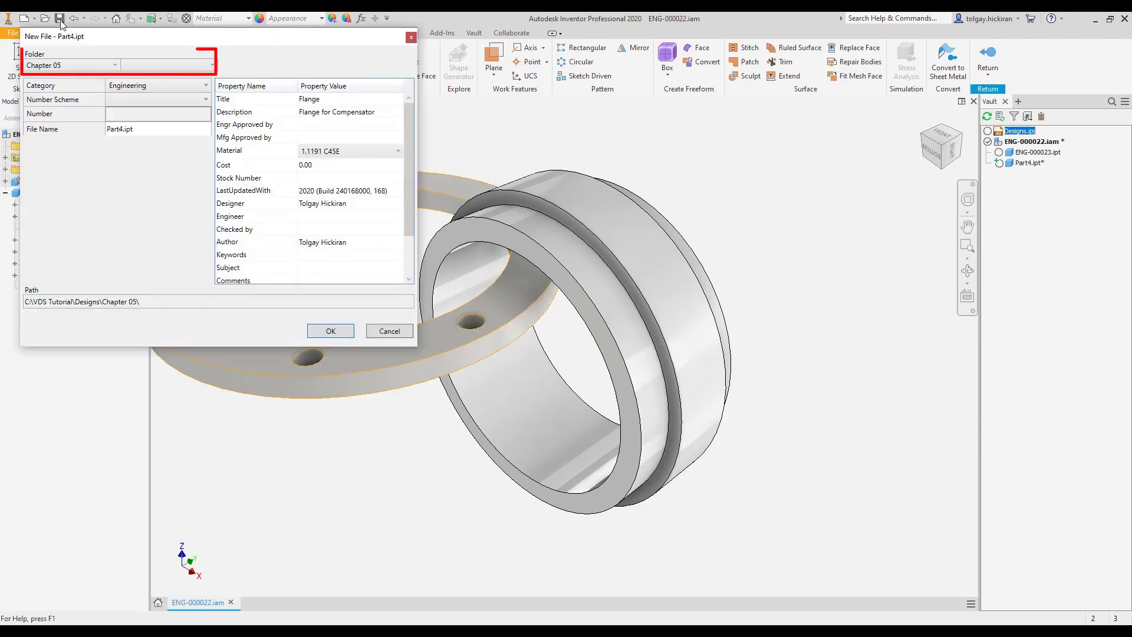
pyautogui.click(199, 100)
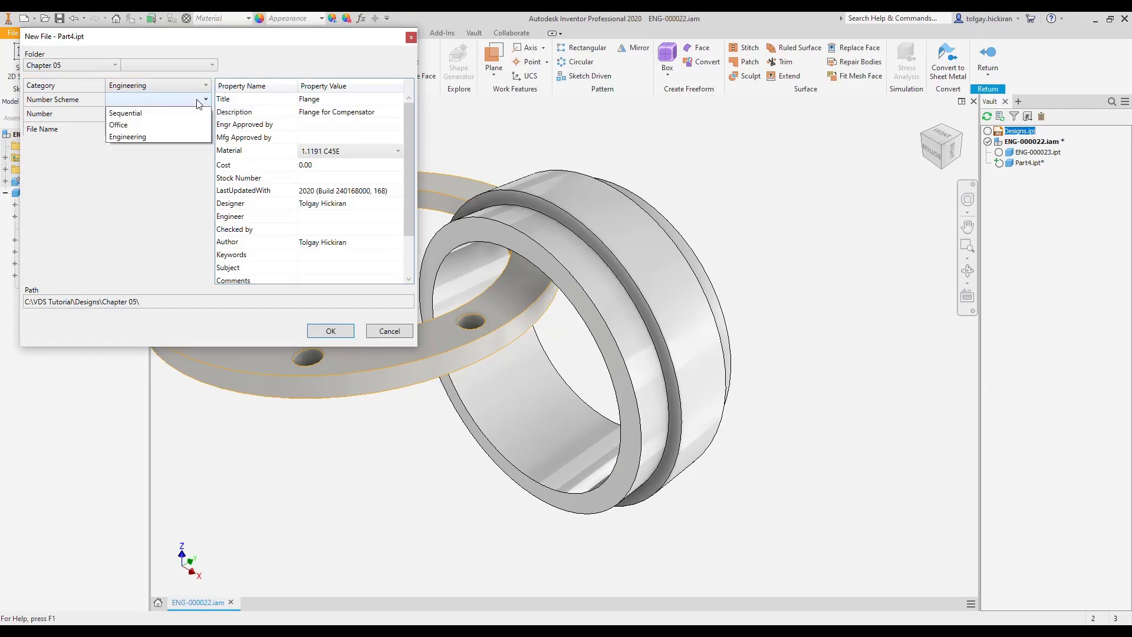
pyautogui.click(128, 136)
pyautogui.click(342, 331)
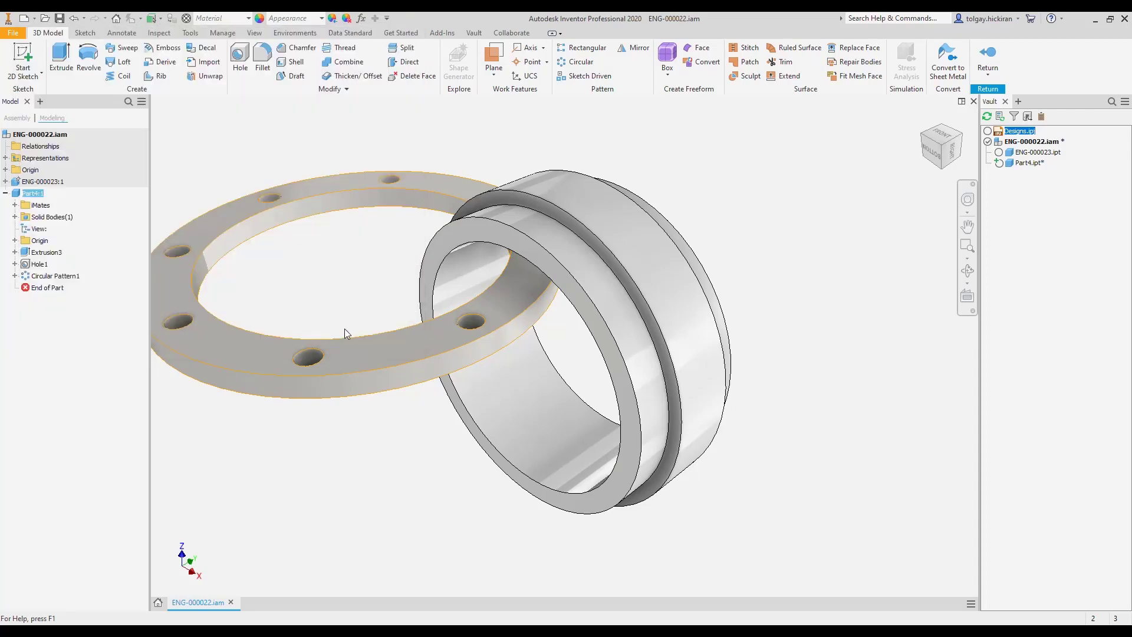
pyautogui.rightClick(344, 282)
pyautogui.click(342, 317)
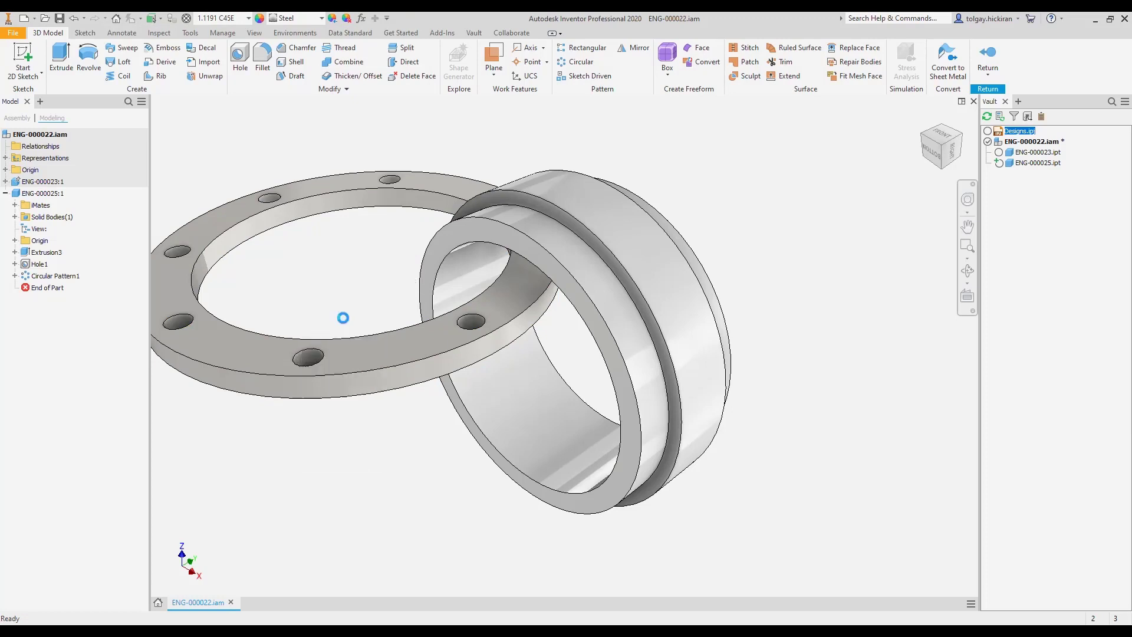
# Mate the flange's rim edge to the rim edge at the ring's back end
pyautogui.click(281, 217)
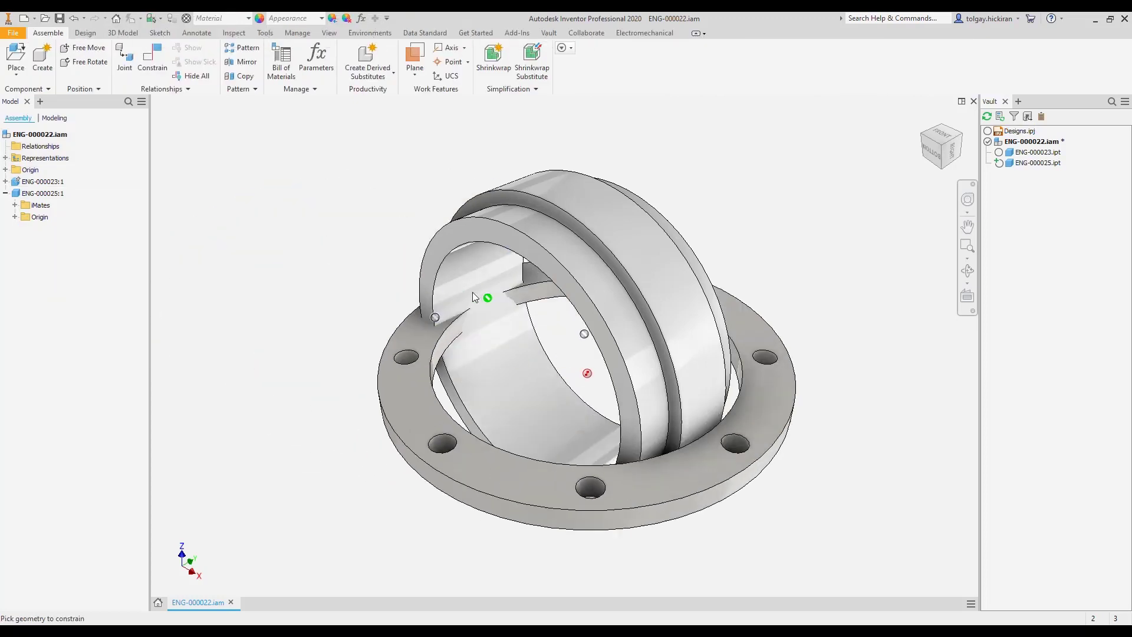
pyautogui.click(585, 337)
pyautogui.press('alt')
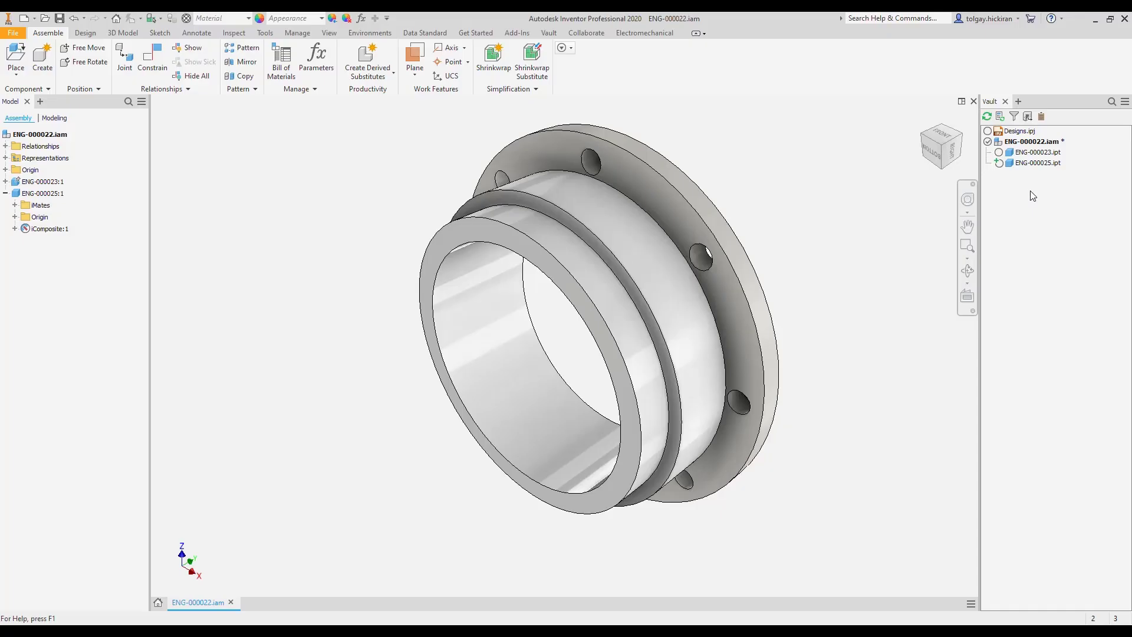
# Run the Vault context command on ENG-000025.ipt in the Vault browser
pyautogui.click(1038, 162)
pyautogui.rightClick(1038, 163)
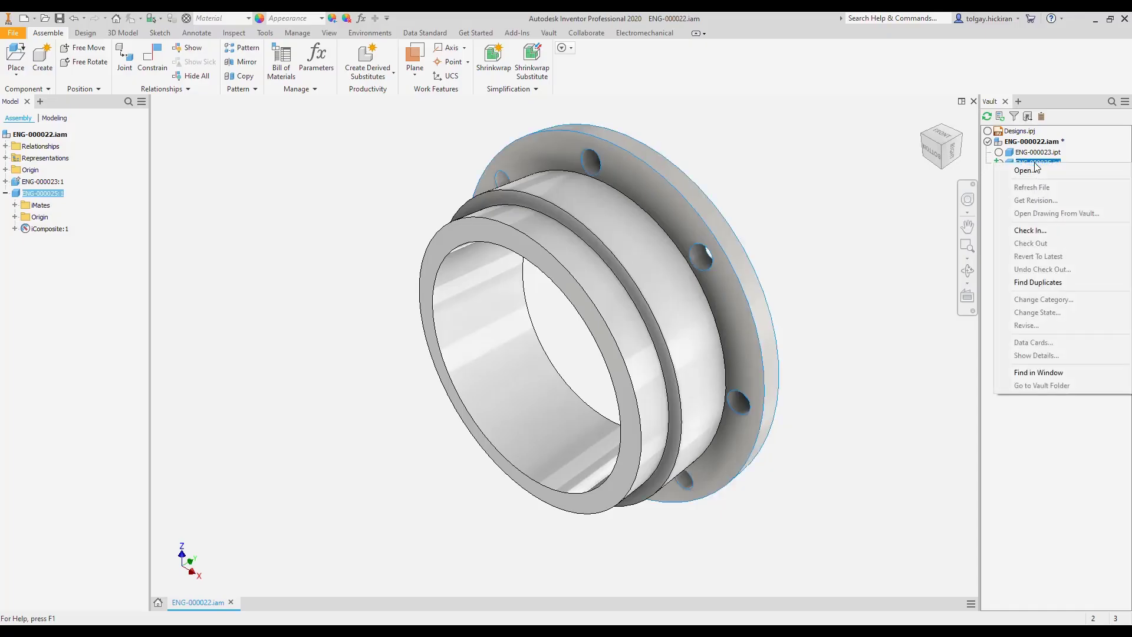
pyautogui.click(1028, 236)
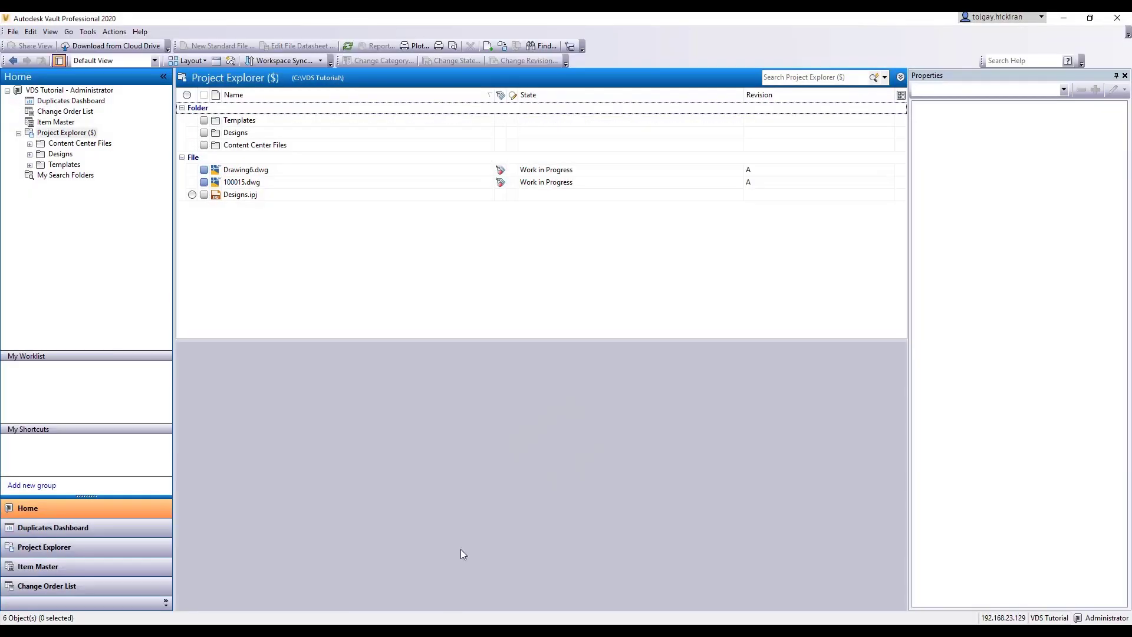
# Run a Basic search for 'flange' and insert result ENG-000025.ipt into CAD
pyautogui.hotkey('ctrl', 'f')
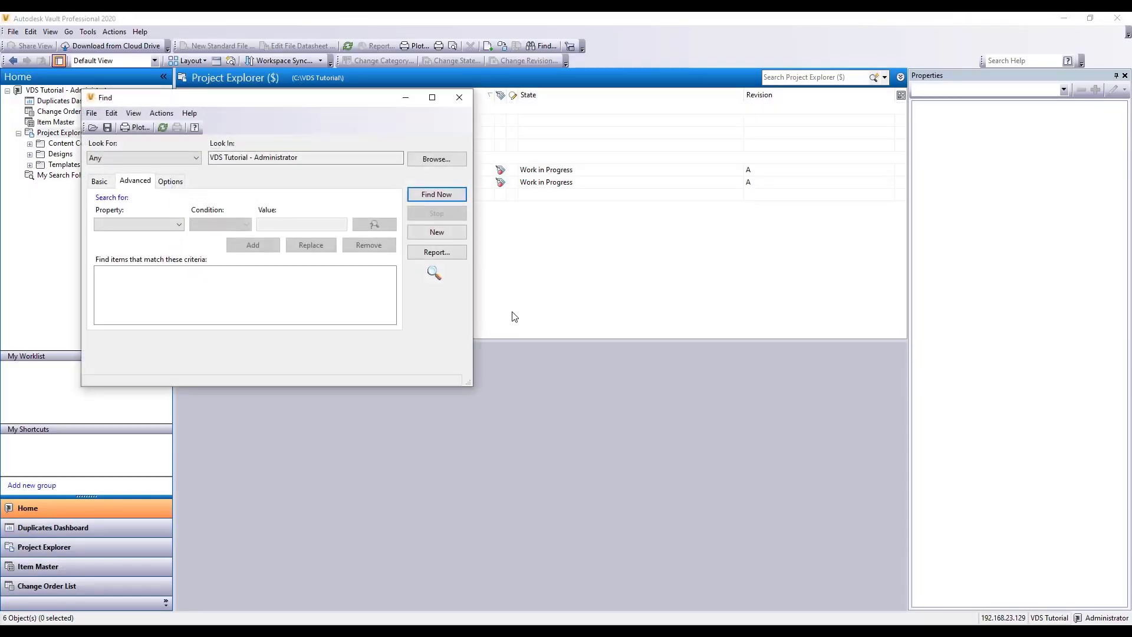
pyautogui.click(100, 181)
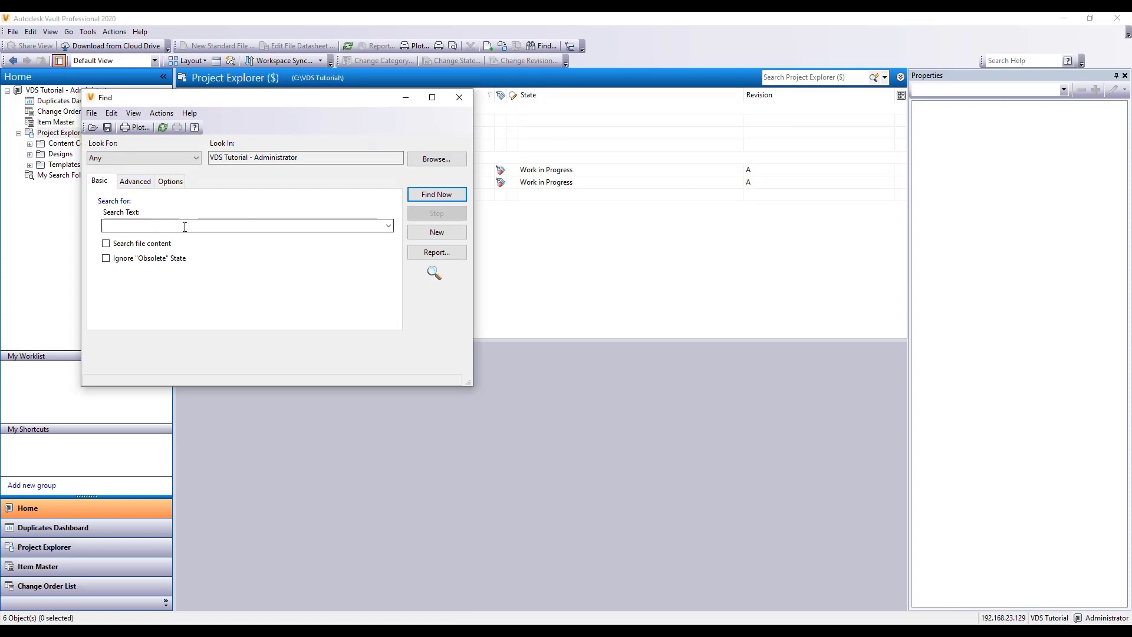
pyautogui.write('flange')
pyautogui.press('Return')
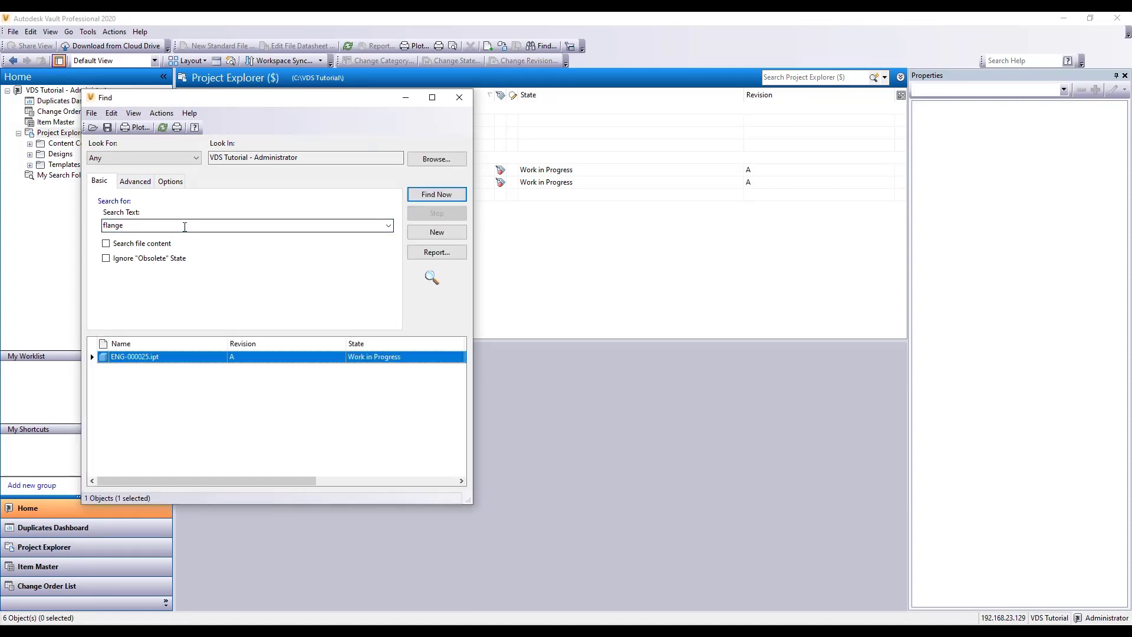
pyautogui.rightClick(213, 358)
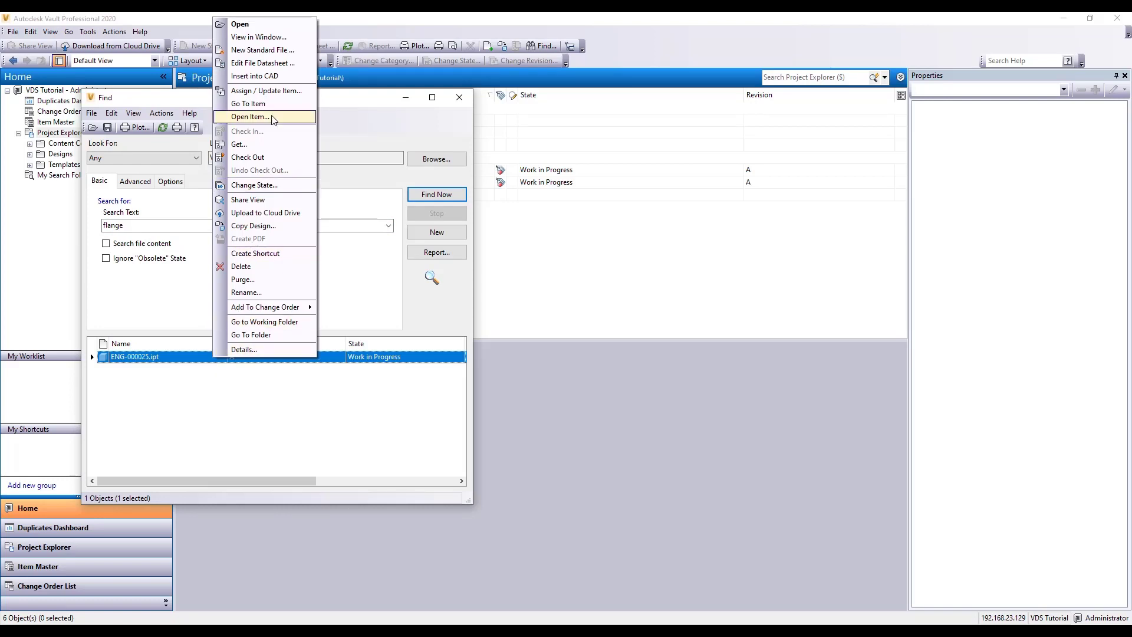
pyautogui.click(292, 77)
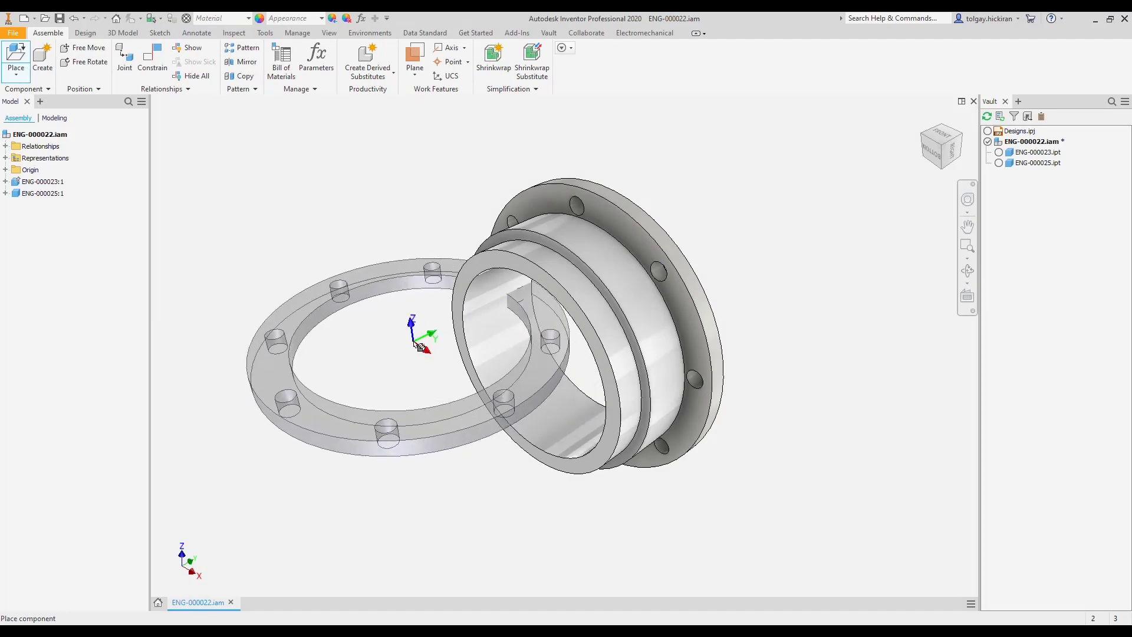
# Place the second flange on the ring's front end using iMates, then stop placing
pyautogui.rightClick(412, 342)
pyautogui.click(378, 358)
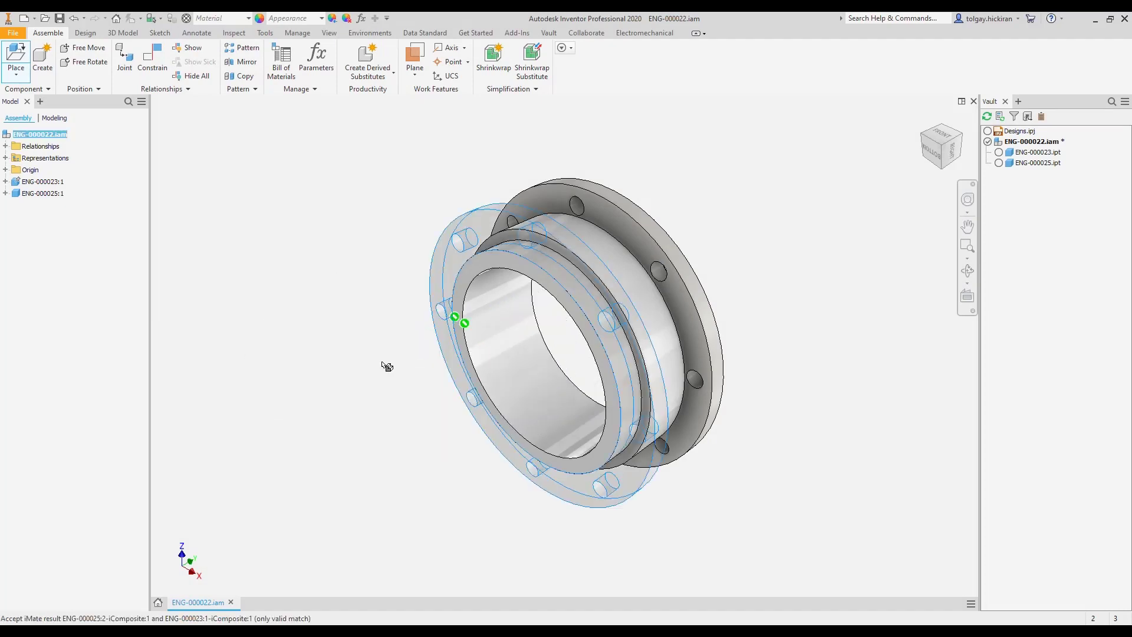
pyautogui.click(461, 341)
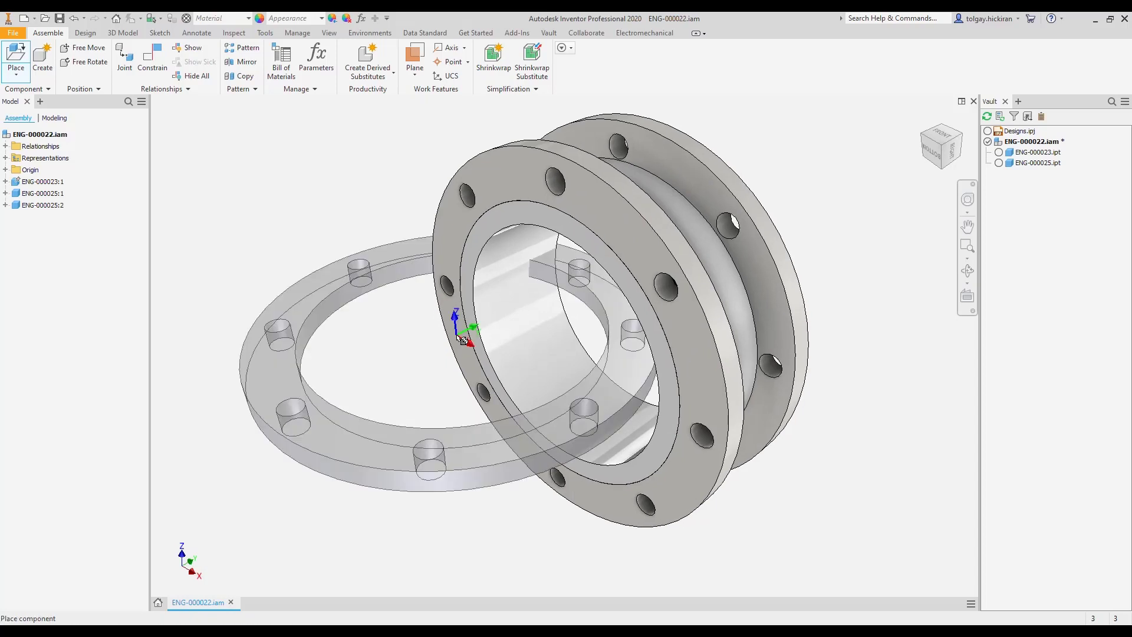
pyautogui.press('Escape')
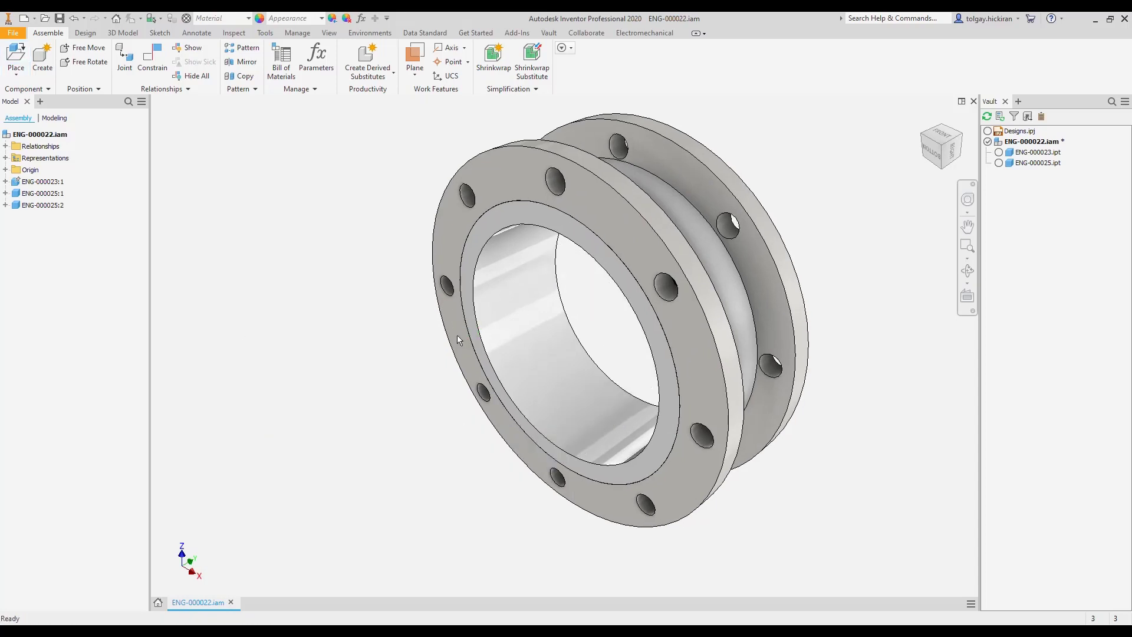
pyautogui.scroll(1, 459, 341)
pyautogui.scroll(2, 459, 340)
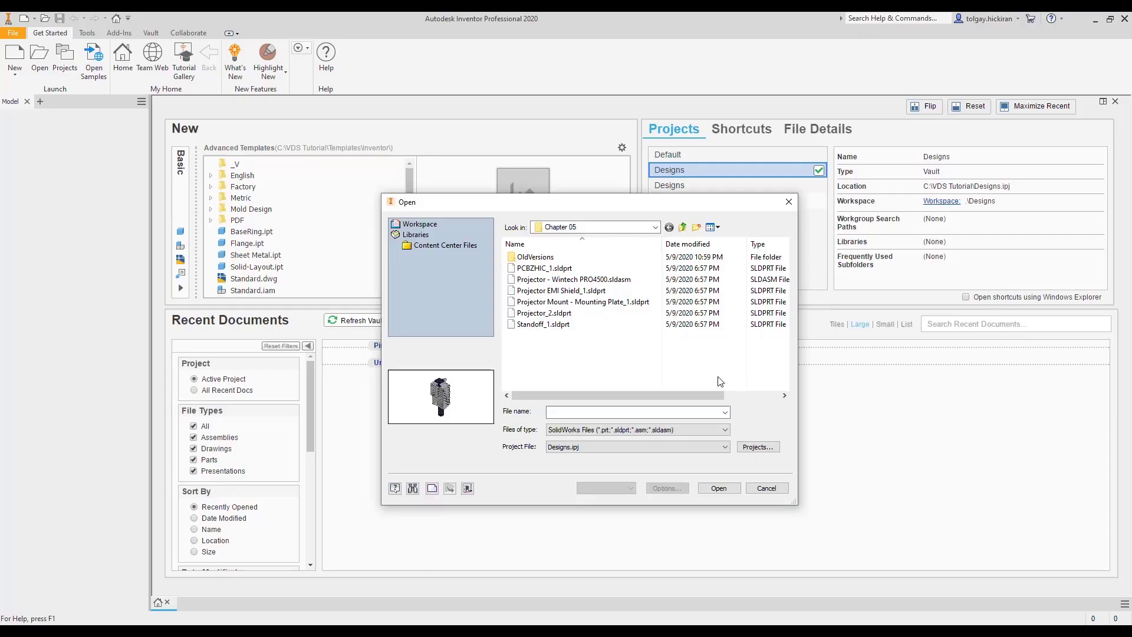
# Open Projector - Wintech PRO4500.sldasm from the Open dialog for import
pyautogui.click(628, 281)
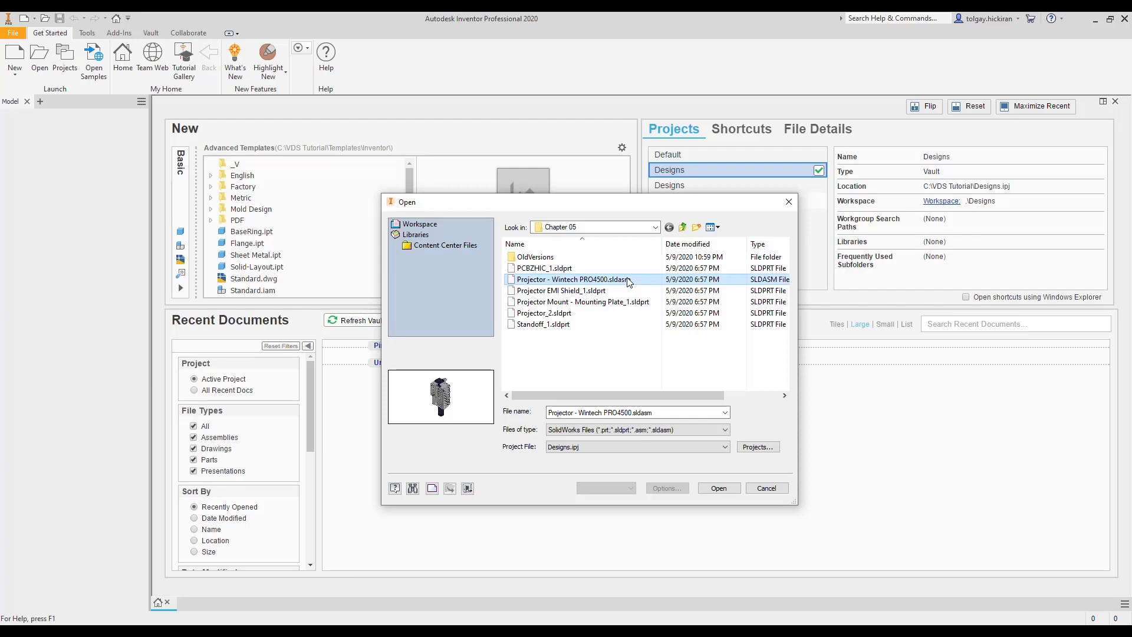
pyautogui.click(719, 488)
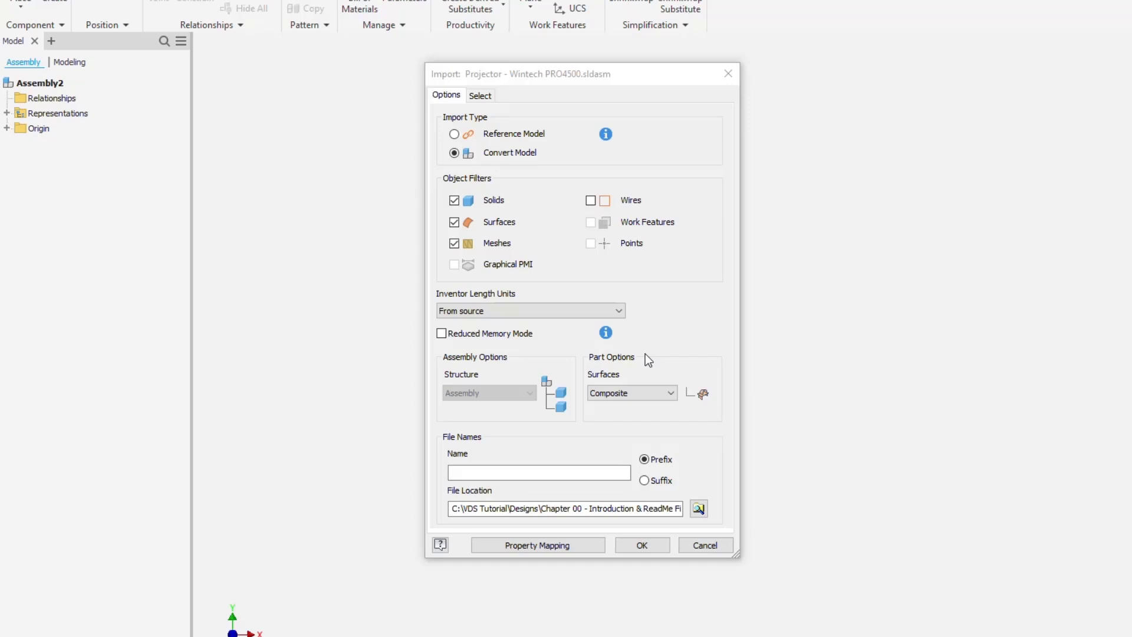
pyautogui.moveTo(608, 335)
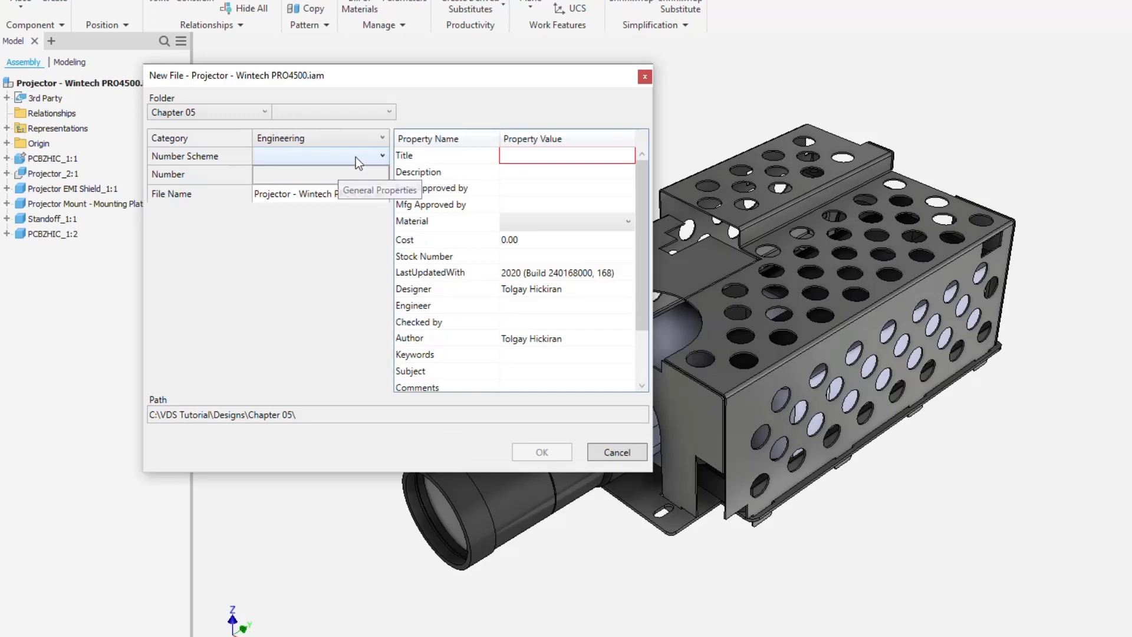
# Set Engineering numbering, title 'Projector' and description 'Wintech PRO4500', then confirm
pyautogui.click(356, 157)
pyautogui.click(354, 198)
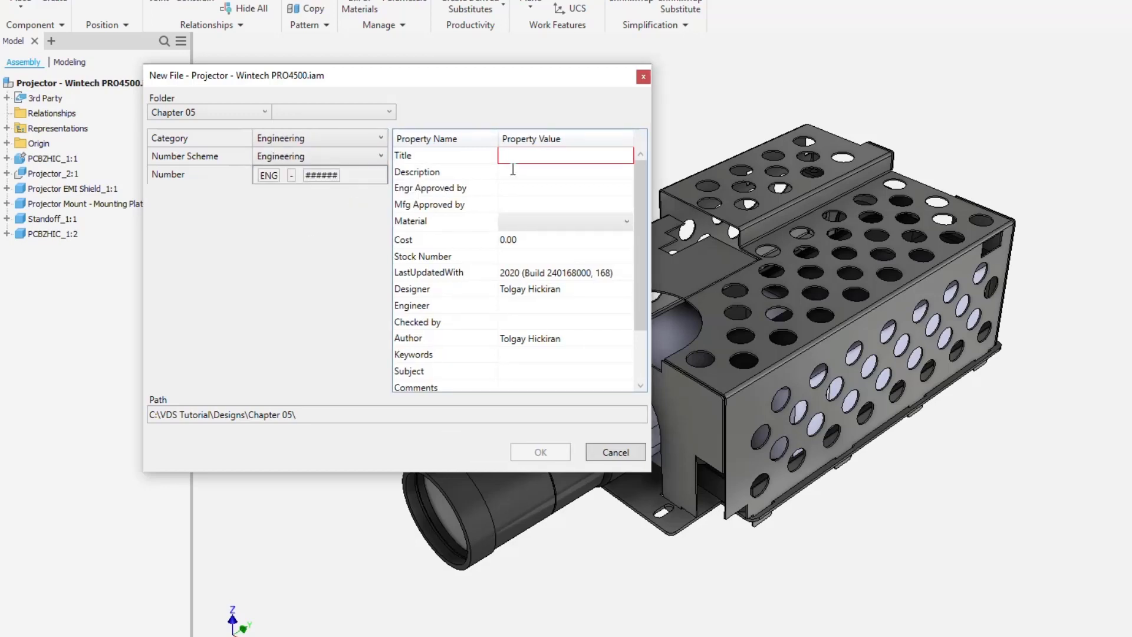
pyautogui.click(544, 157)
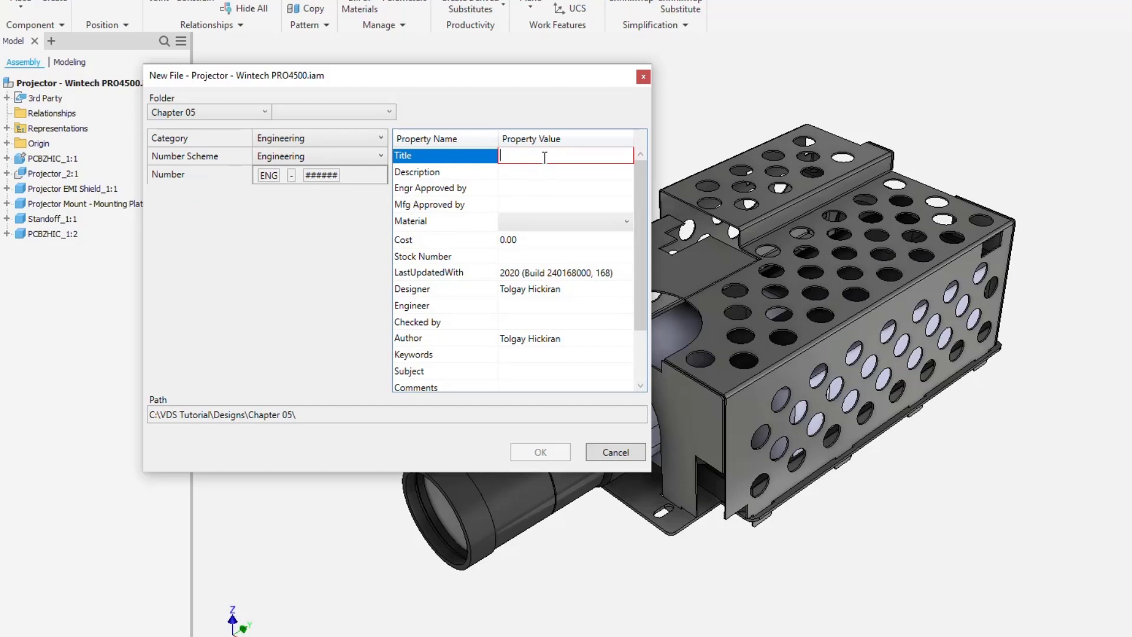
pyautogui.write('Projector')
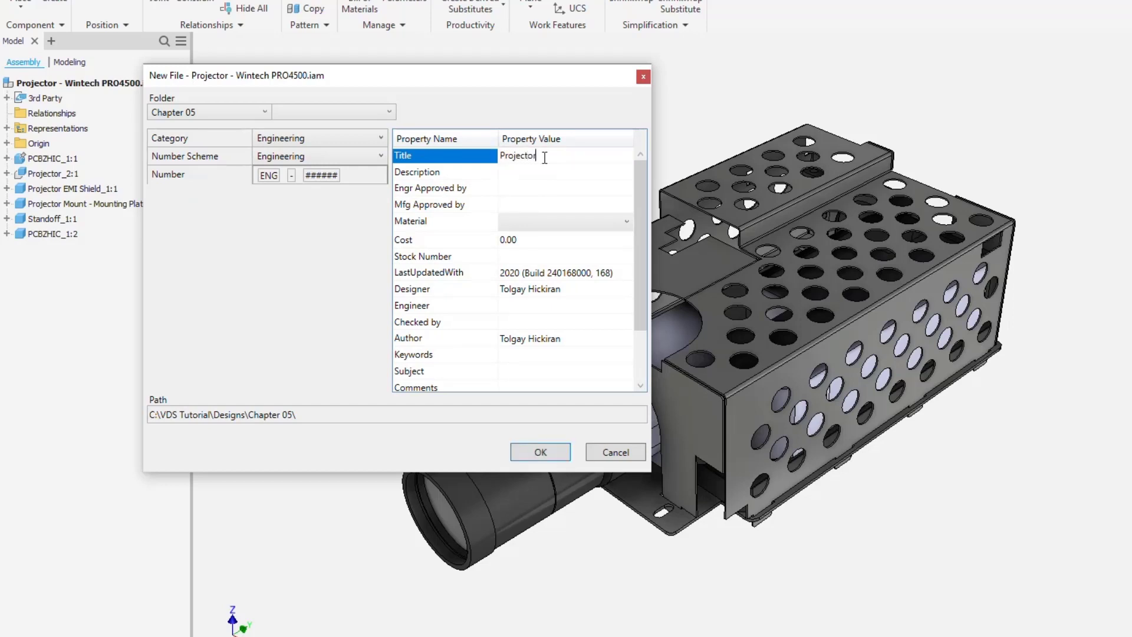
pyautogui.press('Tab')
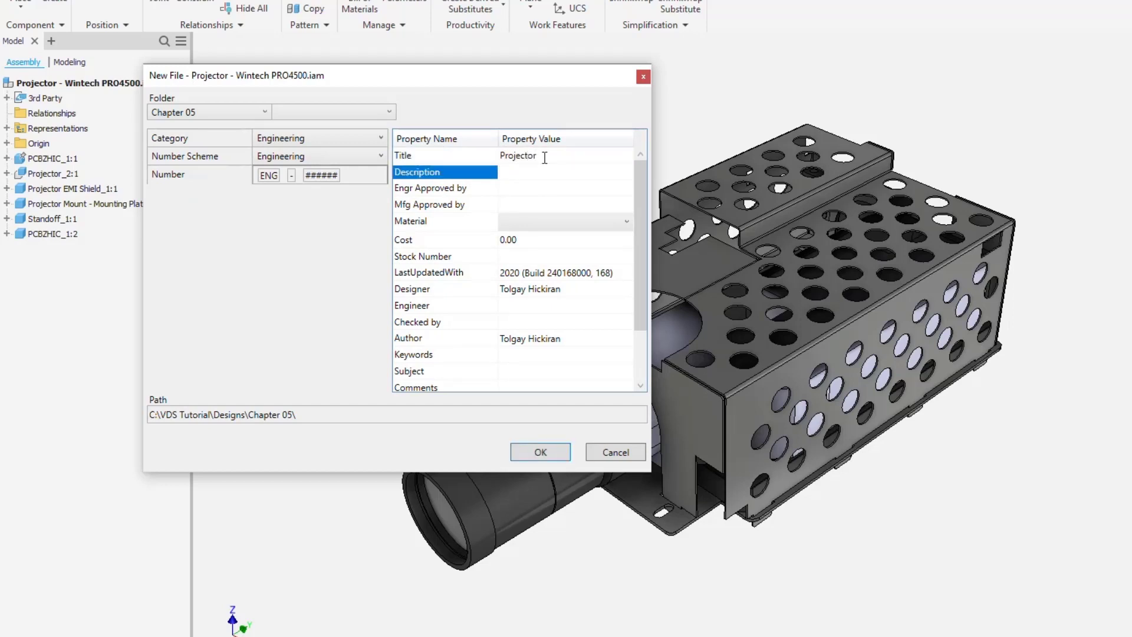
pyautogui.write('Wintech PRO4500')
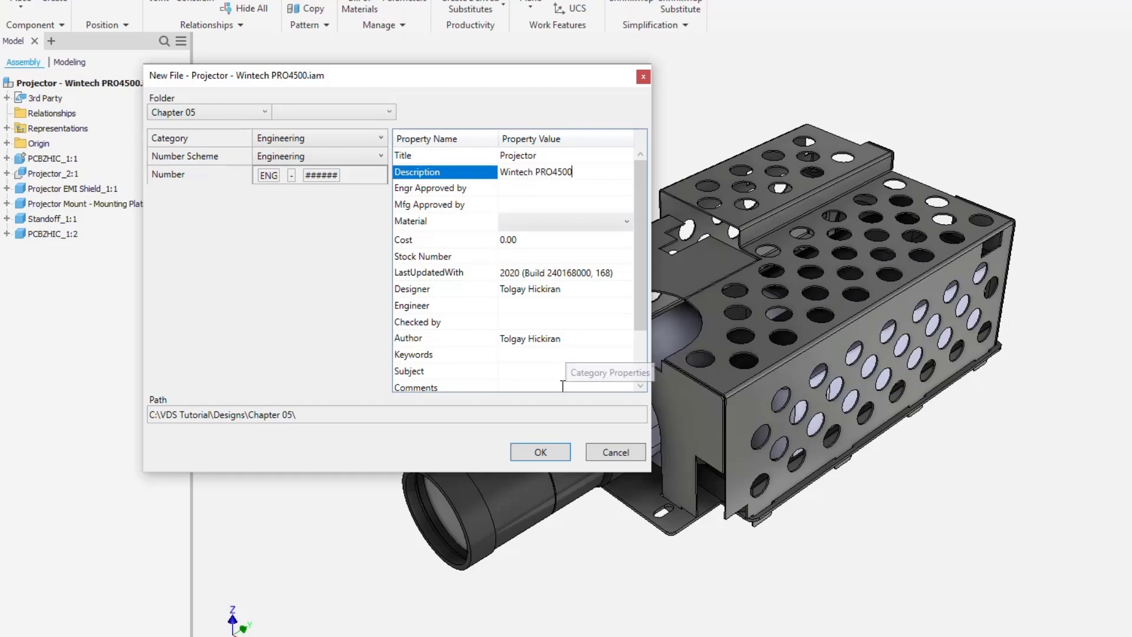
pyautogui.click(559, 452)
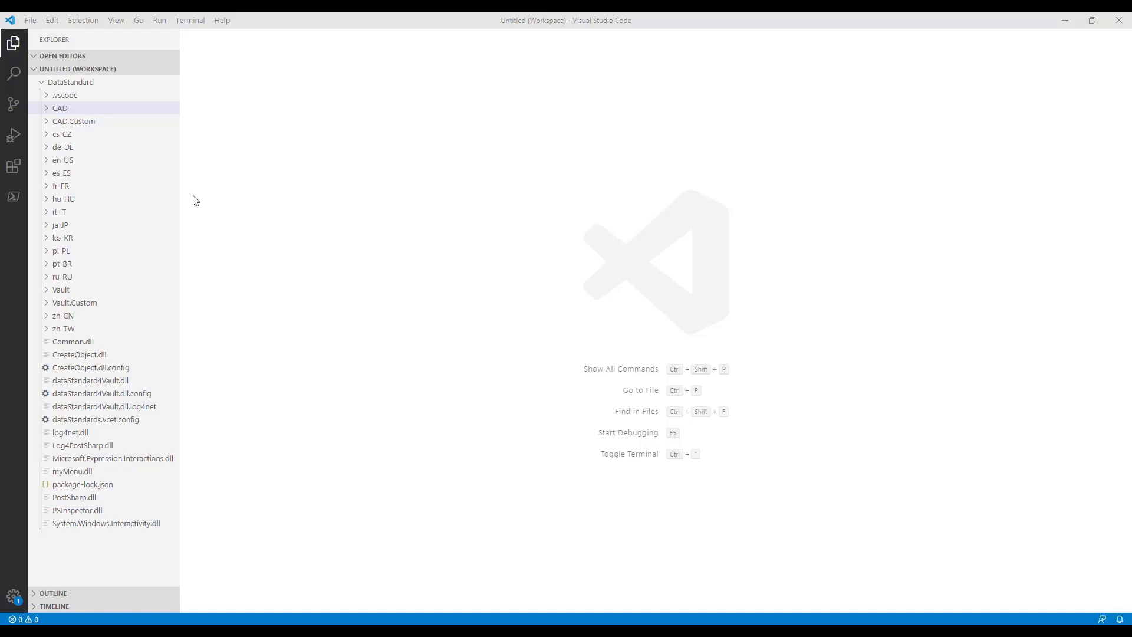
# Copy Inventor.cfg from CAD\Configuration into the CAD.Custom\Configuration folder
pyautogui.click(49, 109)
pyautogui.click(56, 134)
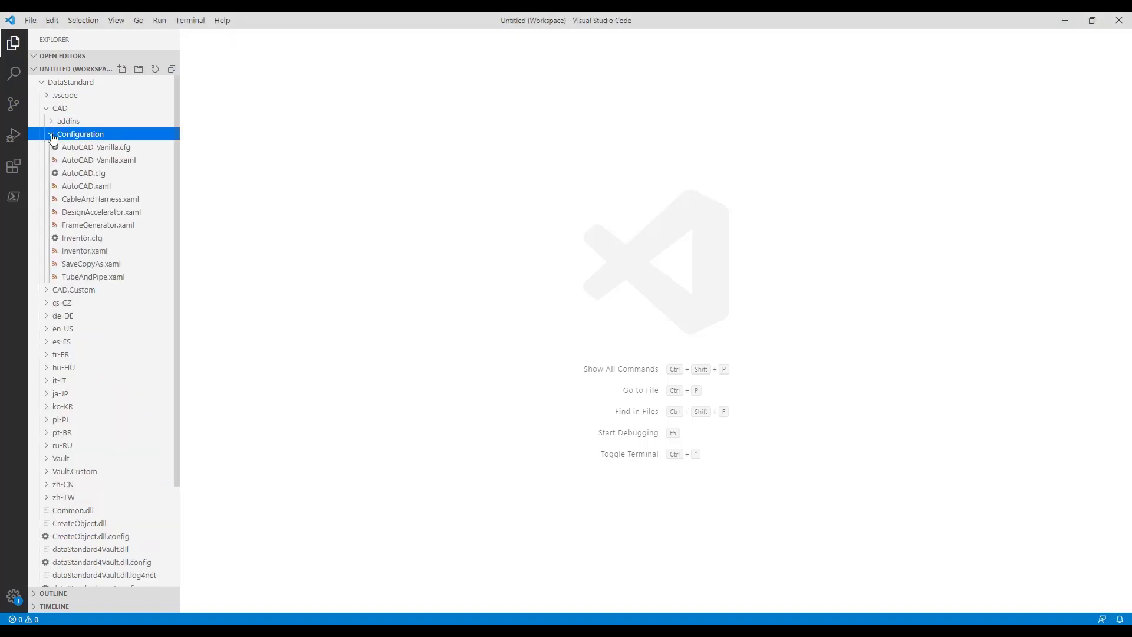
pyautogui.click(83, 237)
pyautogui.hotkey('ctrl', 'c')
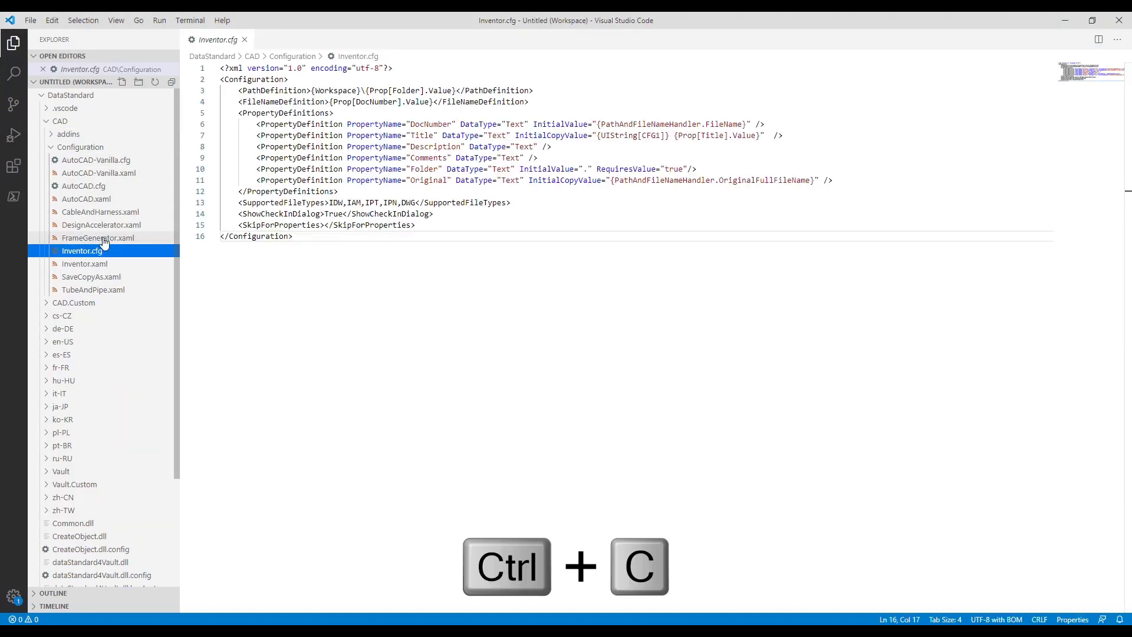
pyautogui.click(45, 124)
pyautogui.click(45, 134)
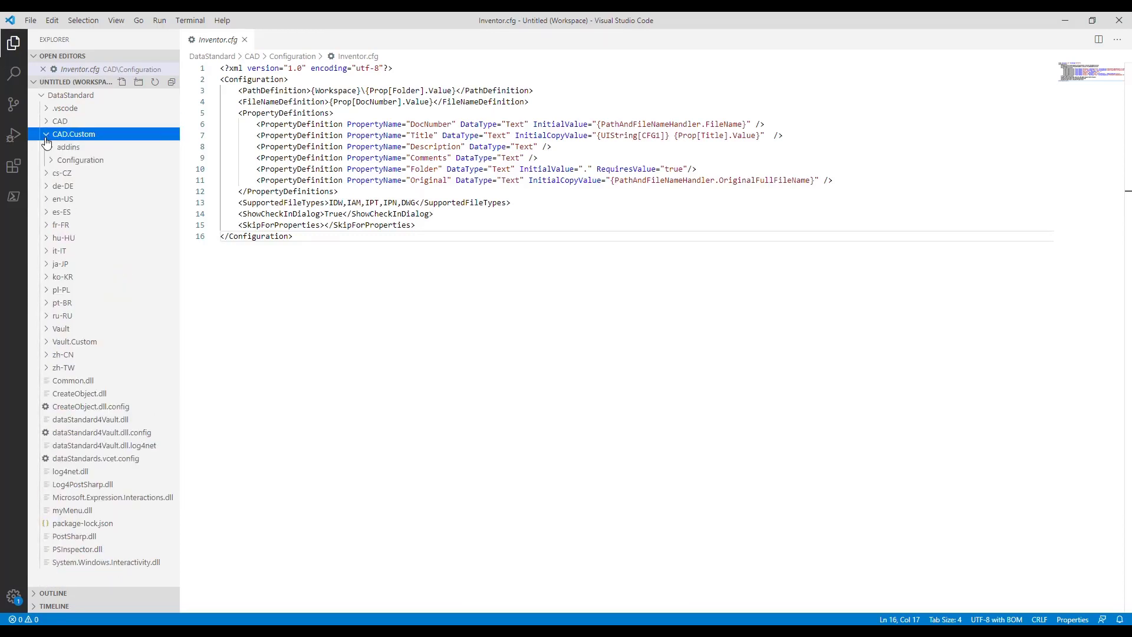
pyautogui.click(51, 161)
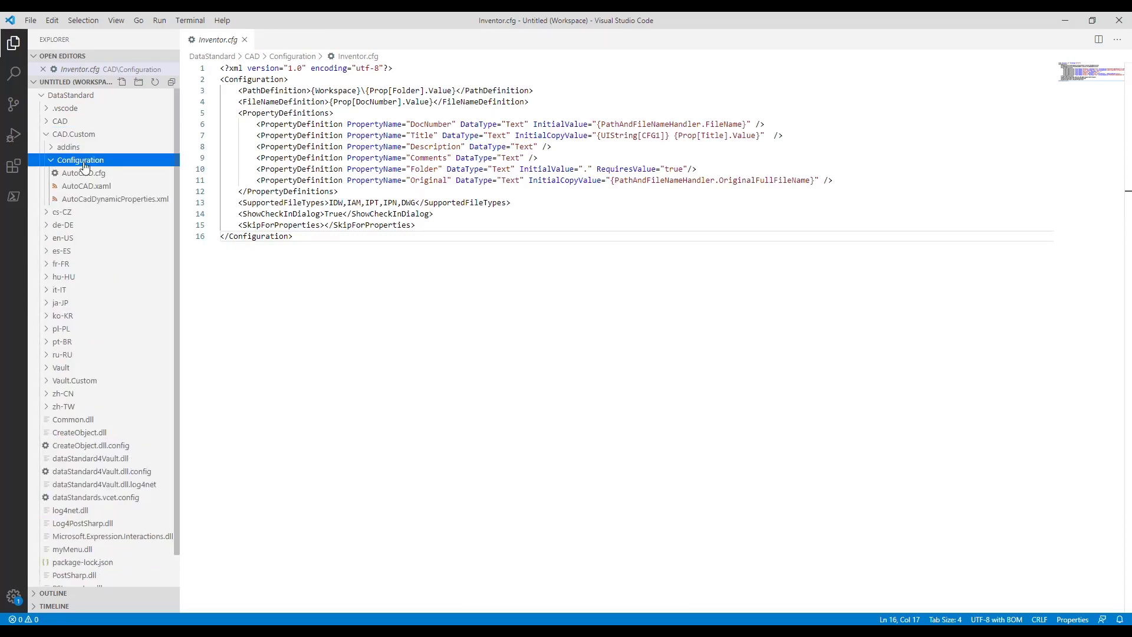
pyautogui.hotkey('ctrl', 'v')
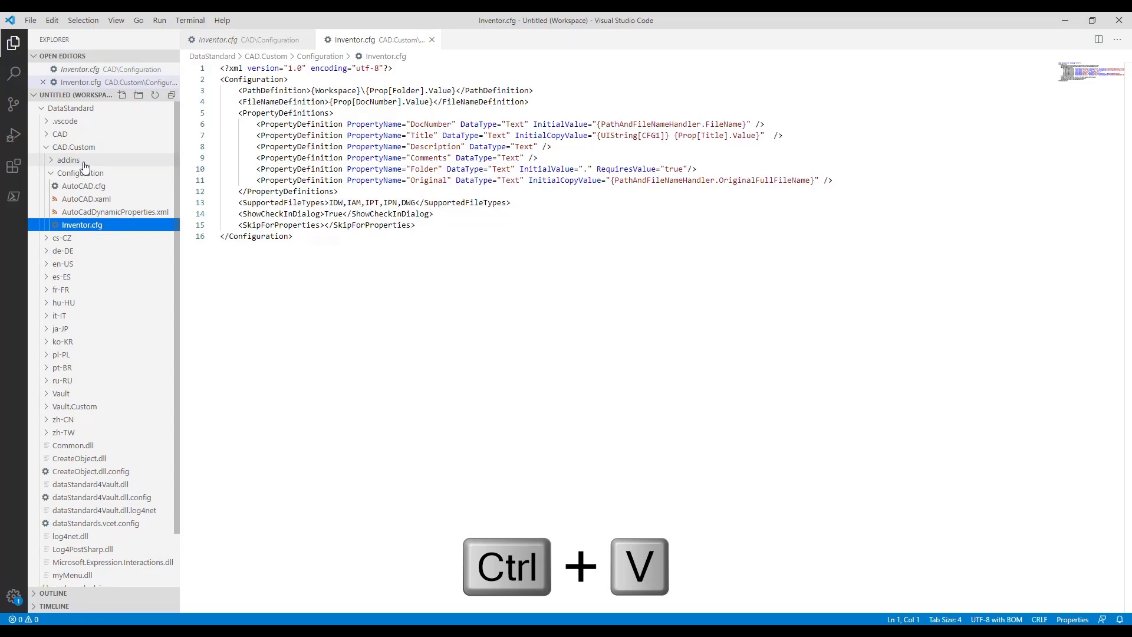
# Enter 'Sending System' as the SkipForProperties value and save the file
pyautogui.click(329, 224)
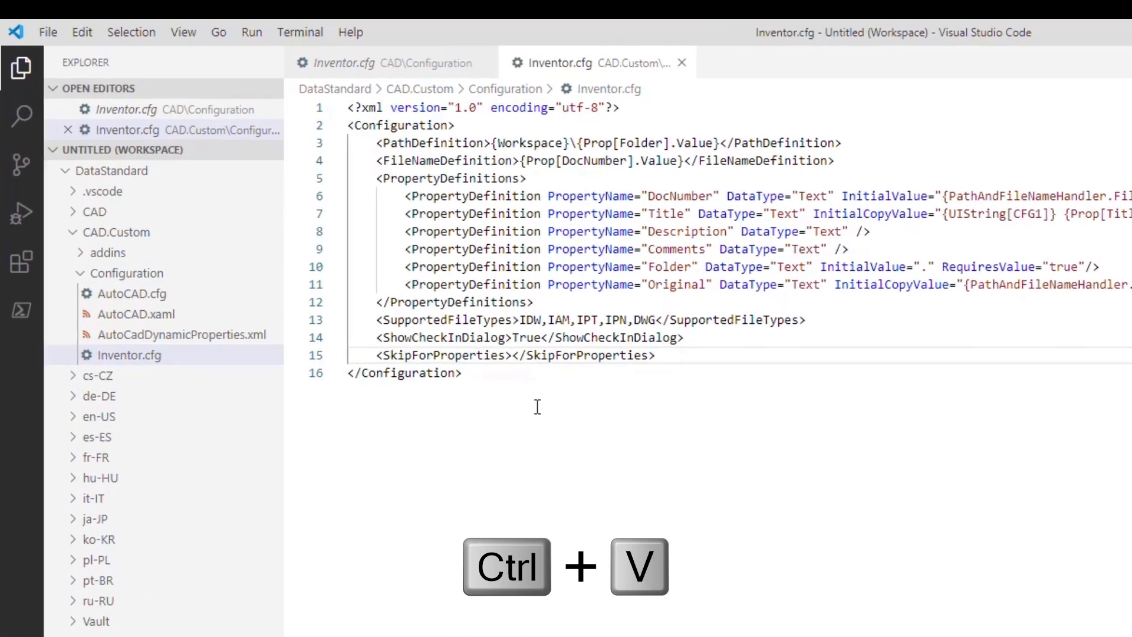
pyautogui.write('Sending ')
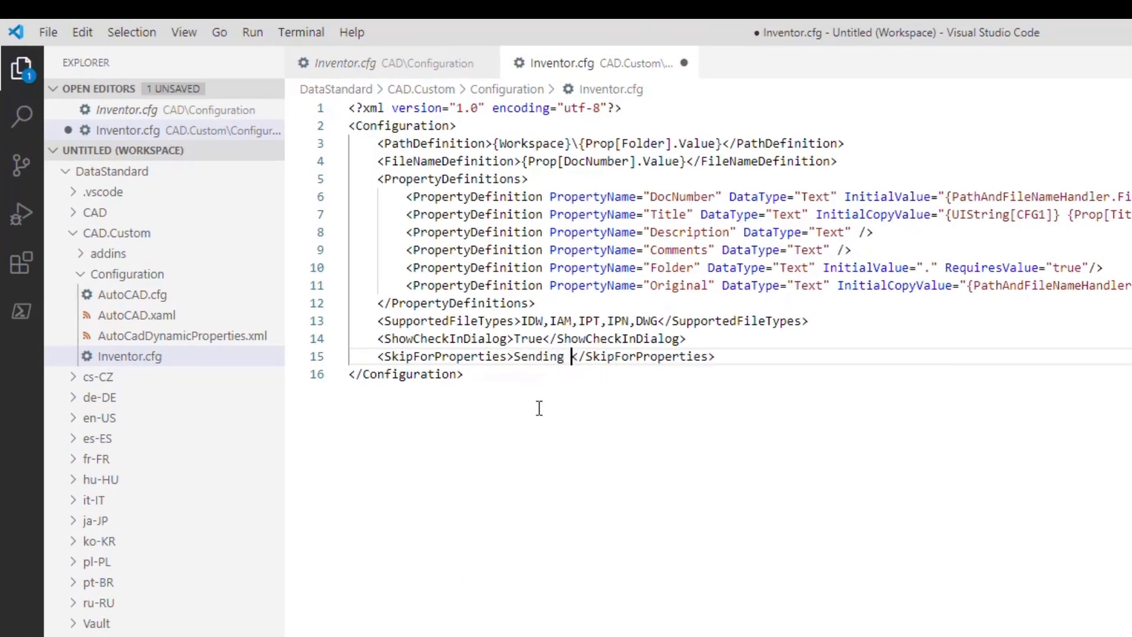
pyautogui.write('System')
pyautogui.hotkey('ctrl', 's')
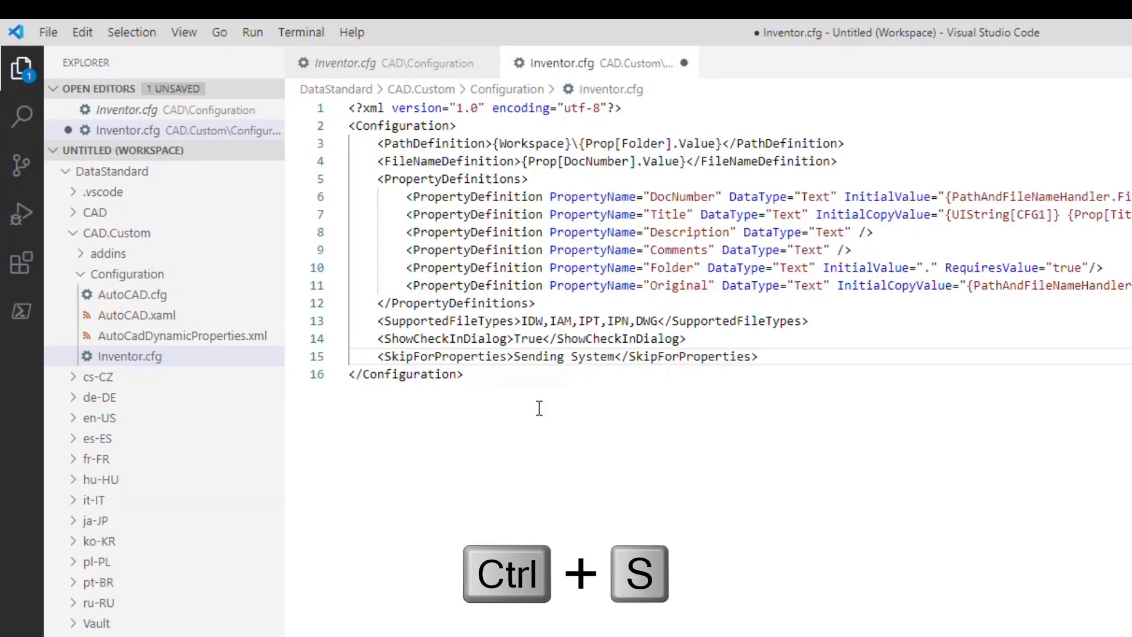
pyautogui.click(539, 409)
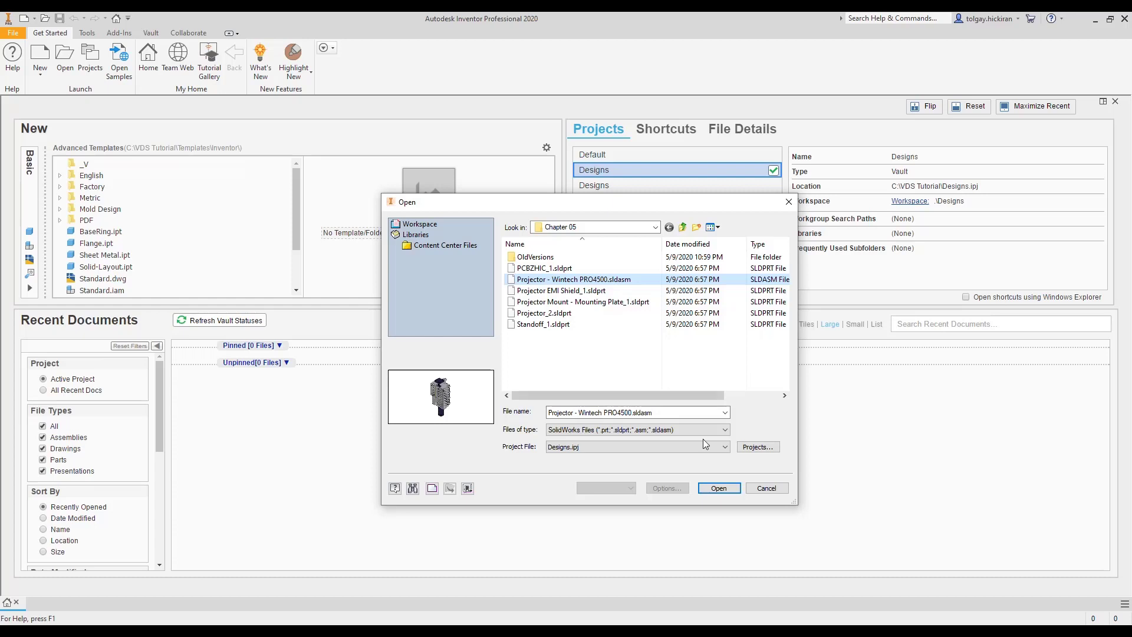
# Import Projector - Wintech PRO4500.sldasm with C:\VDS Tutorial\Designs\Chapter 05 as the file location
pyautogui.click(730, 488)
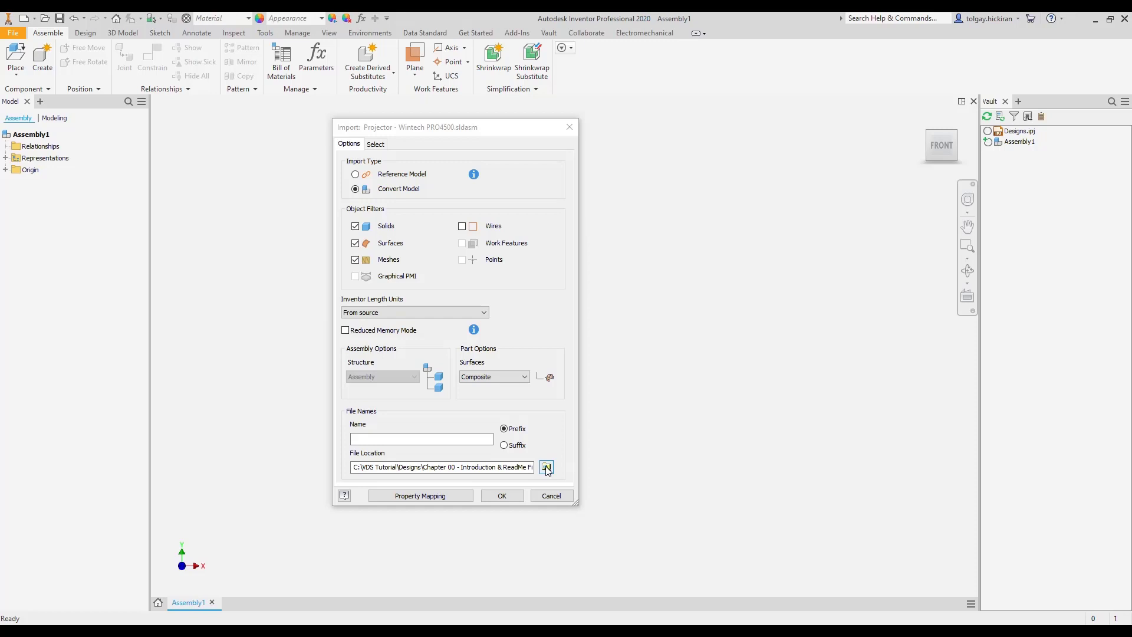
pyautogui.click(547, 468)
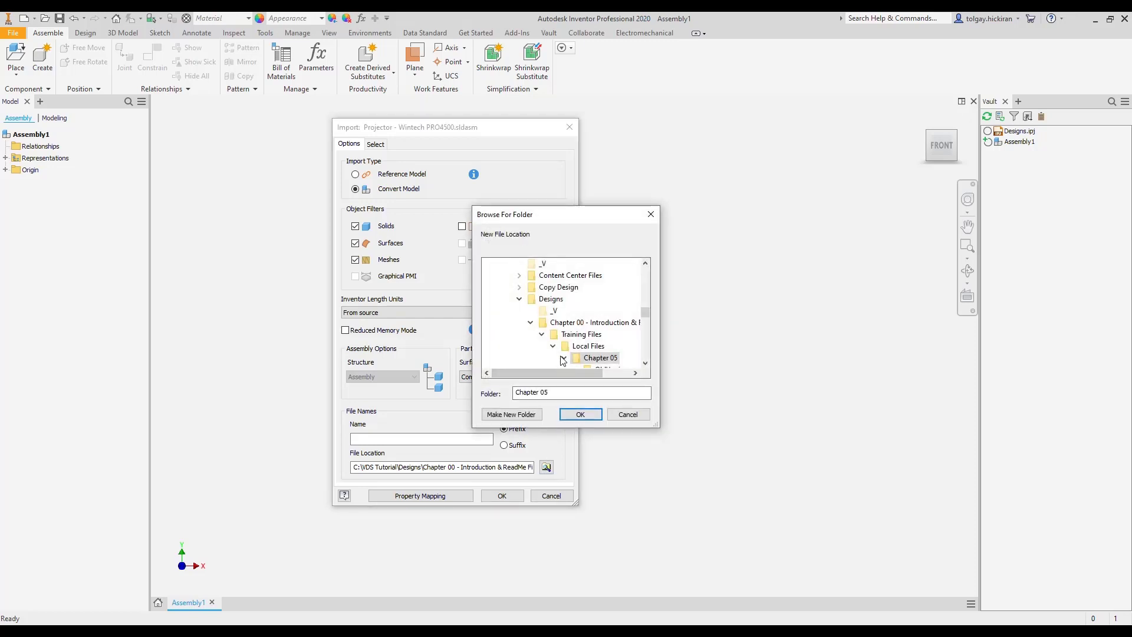
pyautogui.scroll(-1, 565, 334)
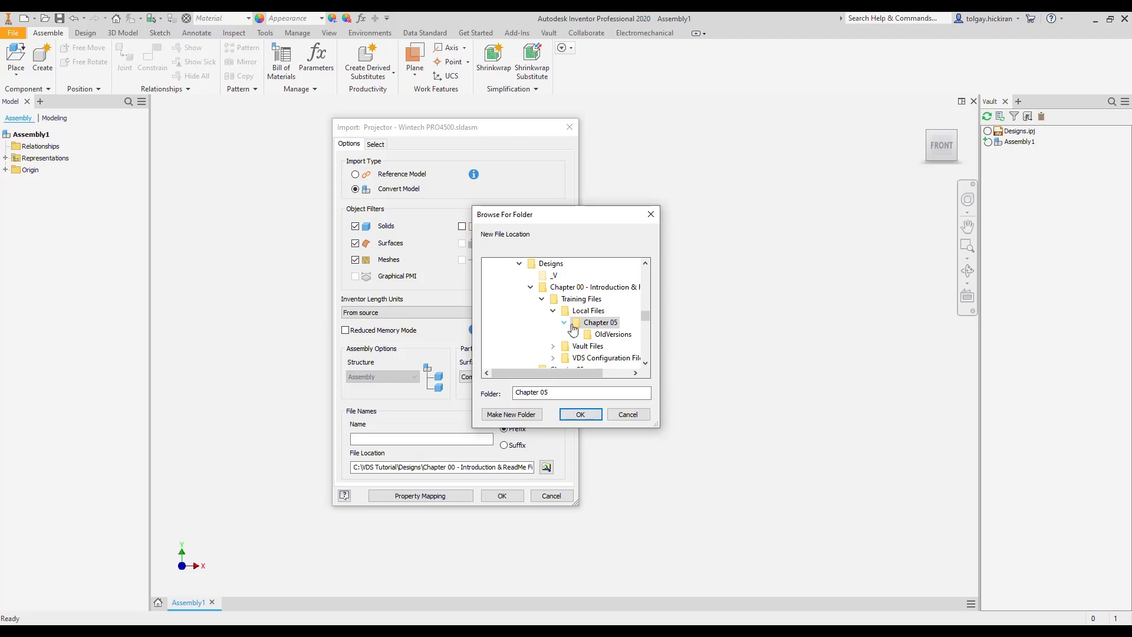
pyautogui.click(530, 287)
pyautogui.click(555, 301)
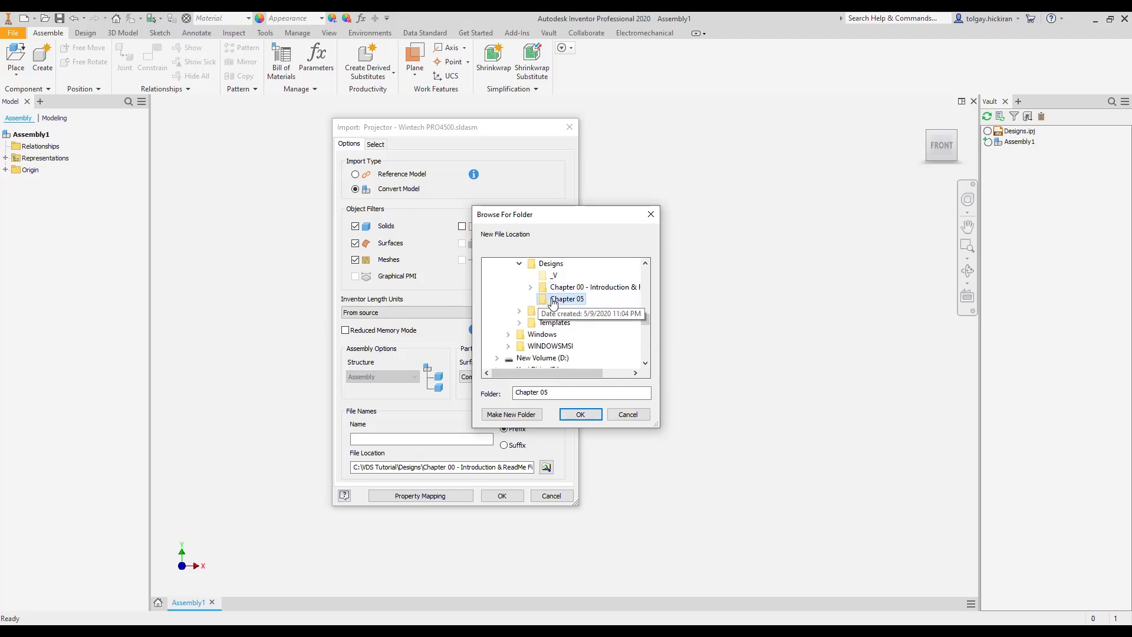
pyautogui.click(595, 418)
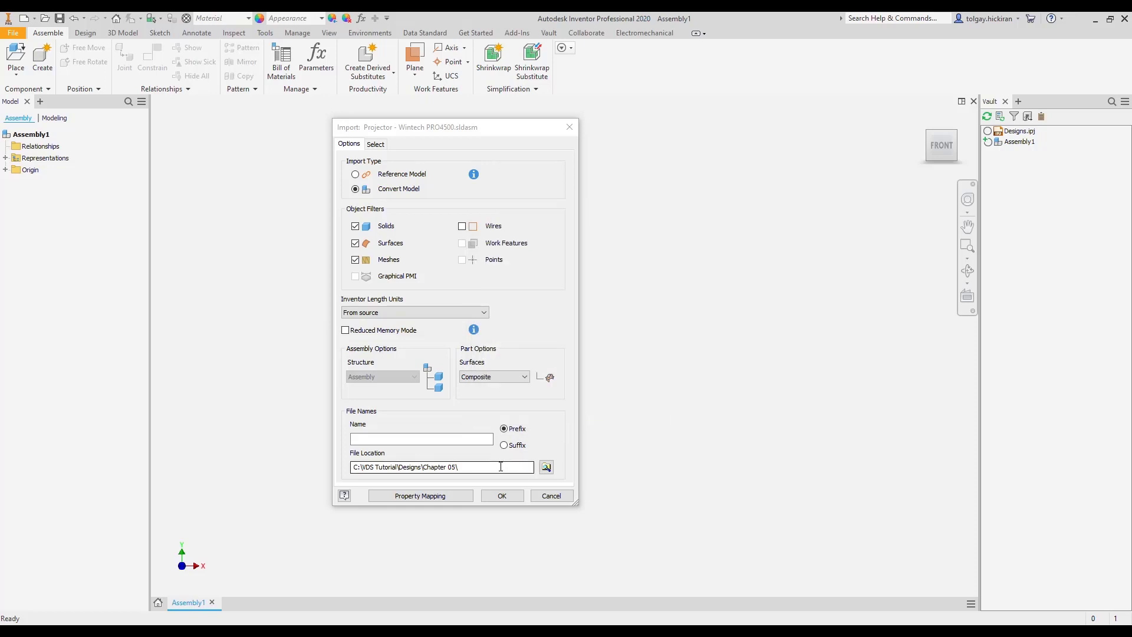
pyautogui.click(502, 495)
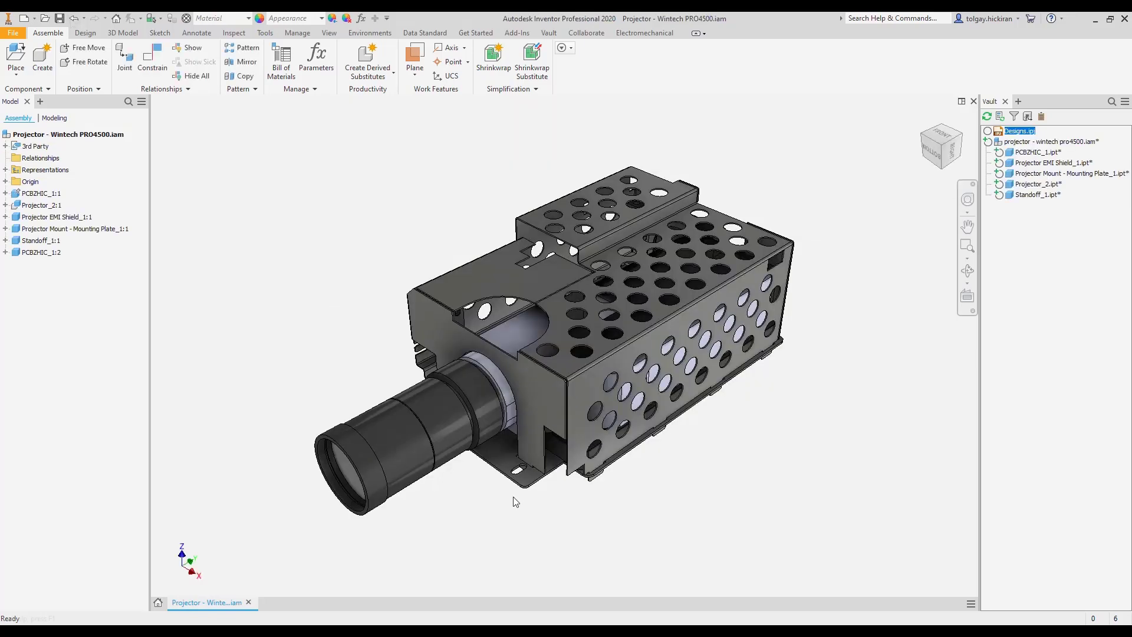
# Save Projector - Wintech PRO4500.iam together with its dependent parts
pyautogui.click(60, 18)
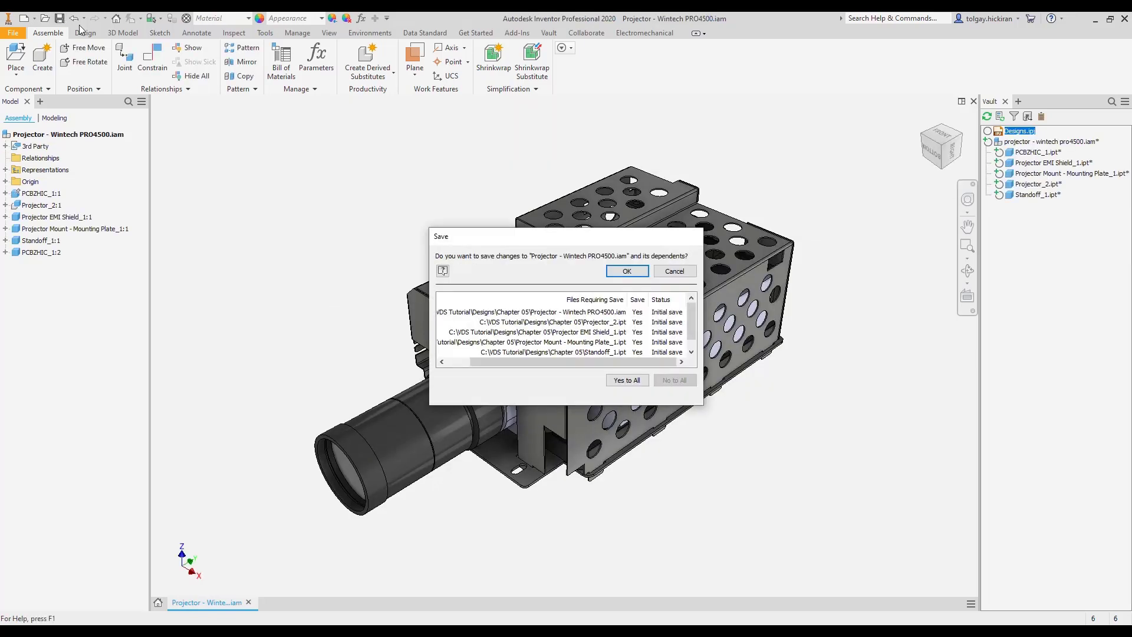
pyautogui.click(627, 270)
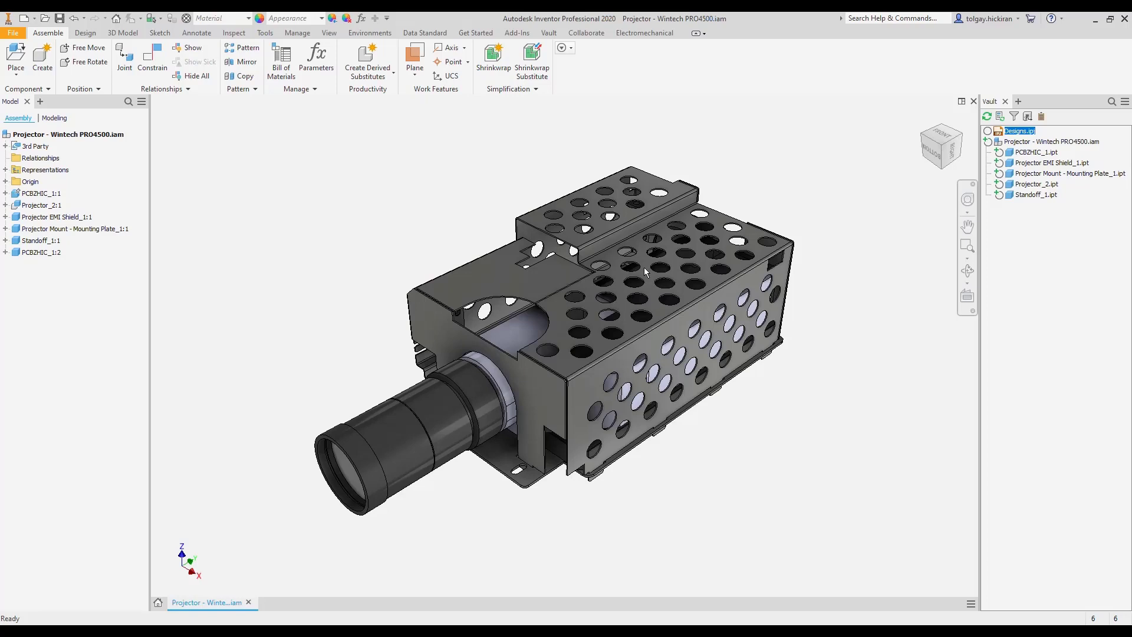
# Select the Projector EMI Shield component in the graphics window
pyautogui.click(645, 270)
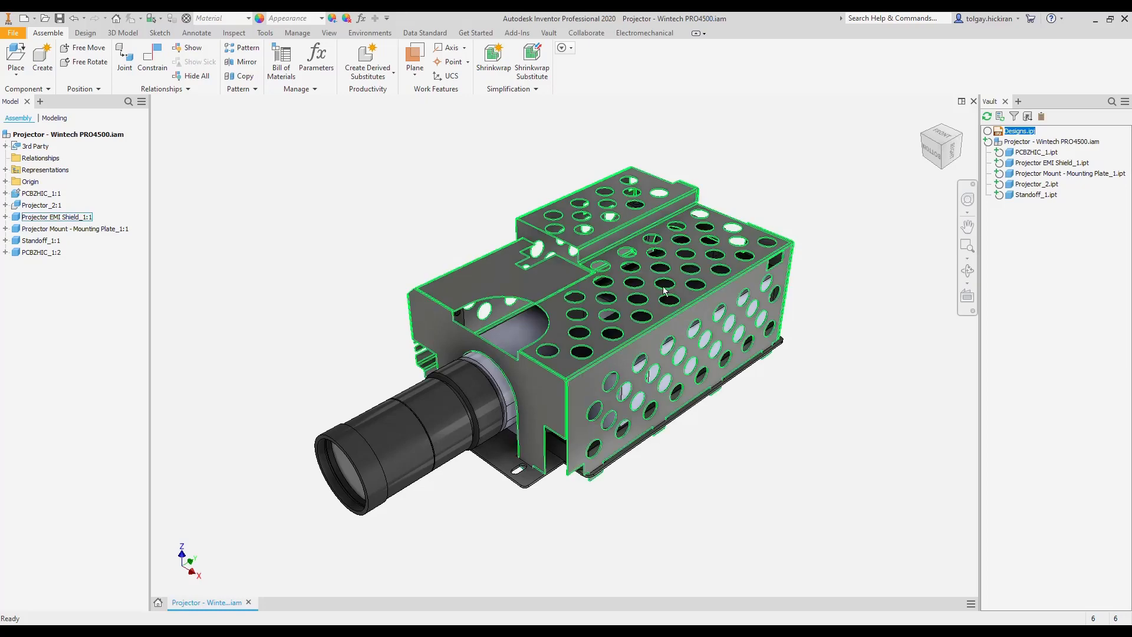